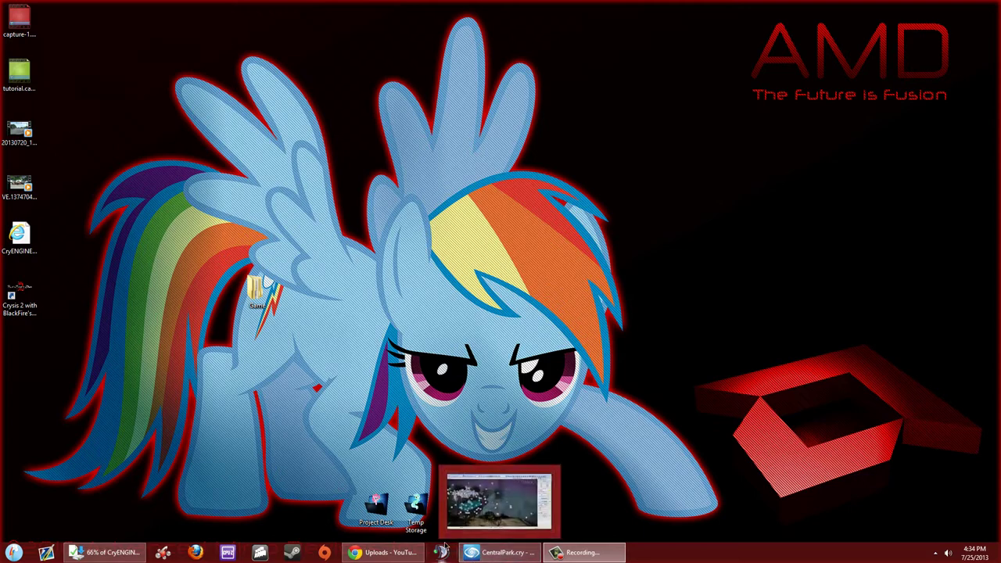
Switch to Sandbox Editor, look around the CentralPark level, and minimize the editor.
click(483, 553)
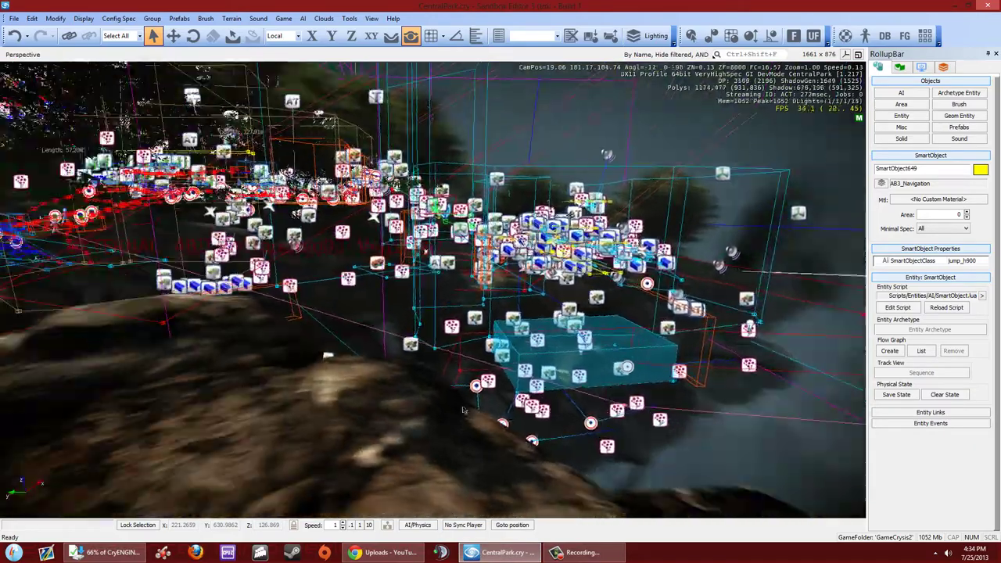
drag(463, 409, 525, 381)
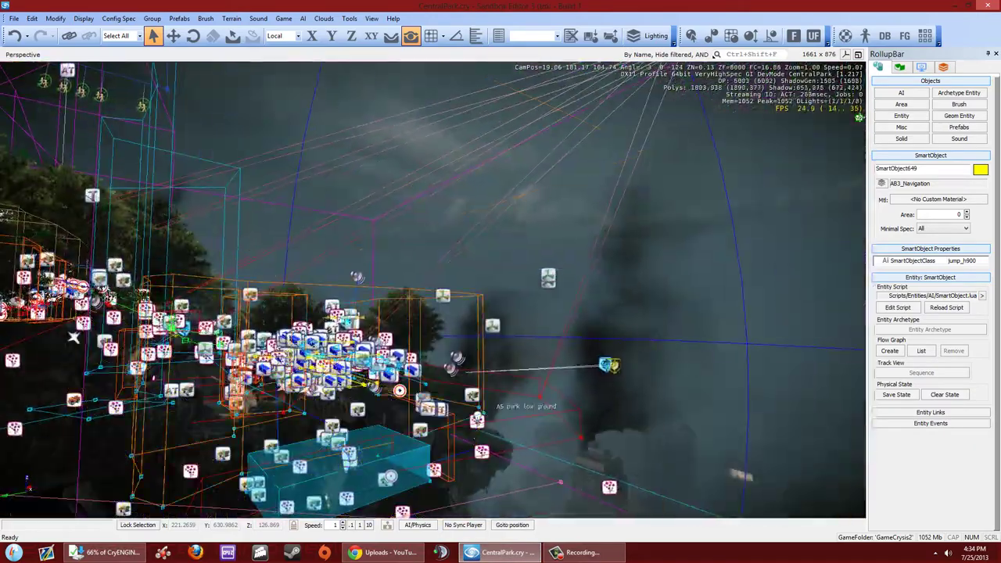
click(955, 11)
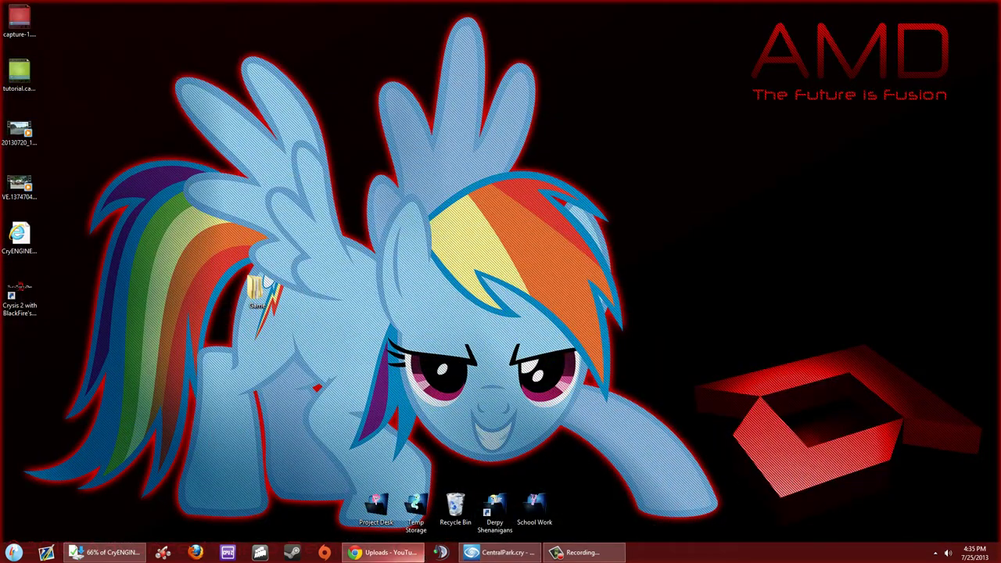
mouse_move(489, 554)
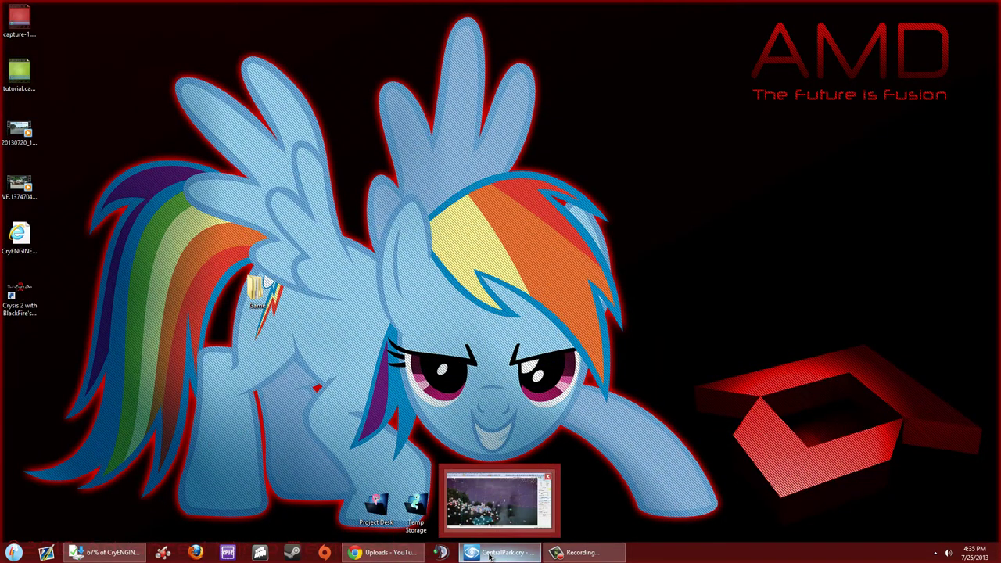
Switch to Chrome and look through the list of uploaded YouTube videos.
click(383, 552)
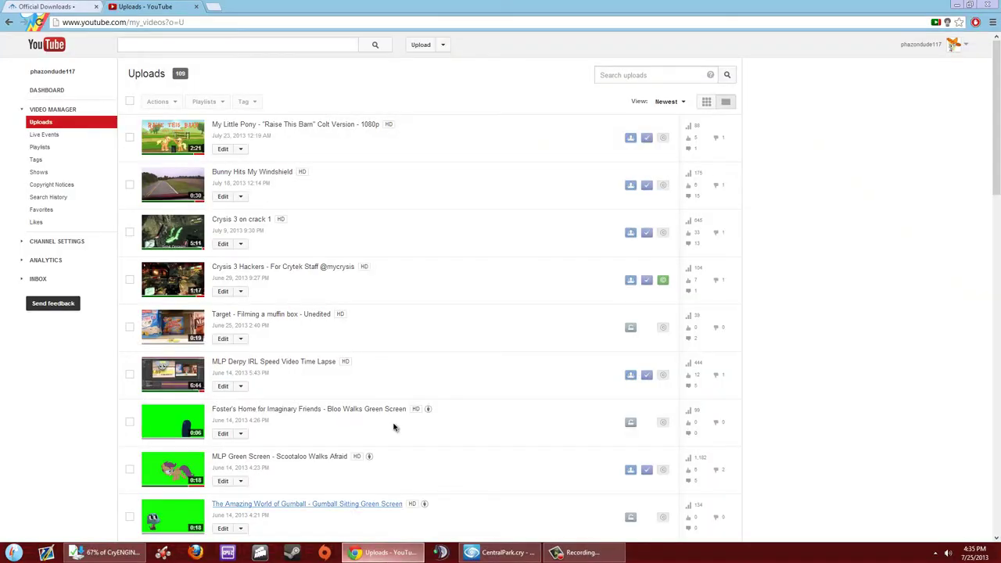
drag(996, 115, 998, 391)
scroll(215, 388, down, 3)
scroll(246, 295, up, 2)
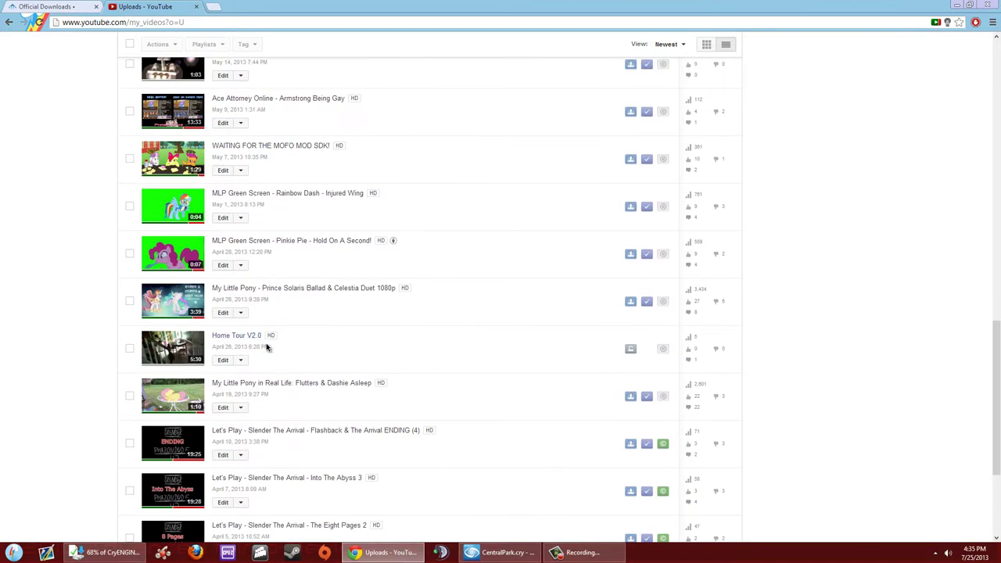
scroll(301, 347, up, 10)
scroll(311, 338, up, 3)
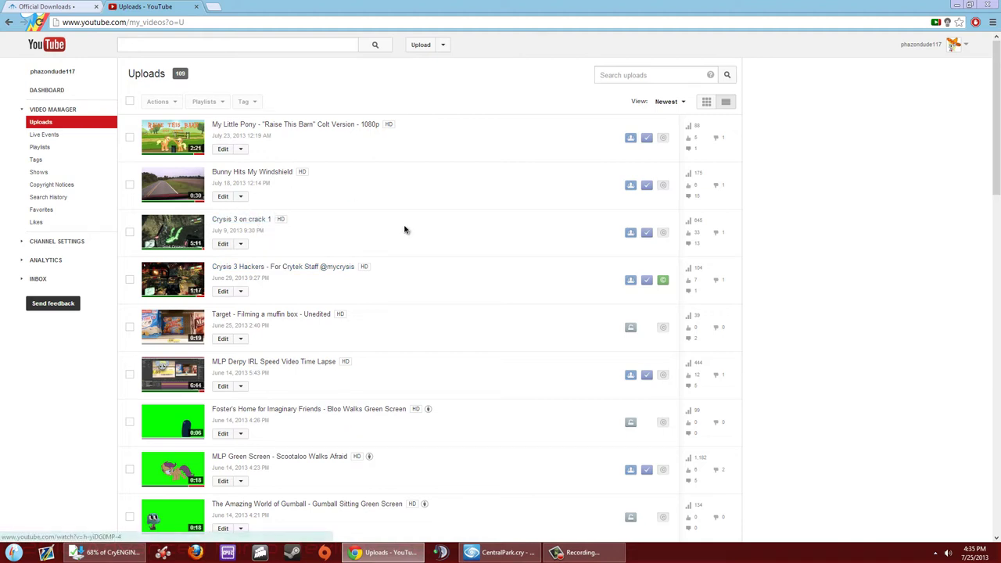
View the CryENGINE 3 Free SDK download page on crydev.net, and minimize the browser.
click(76, 4)
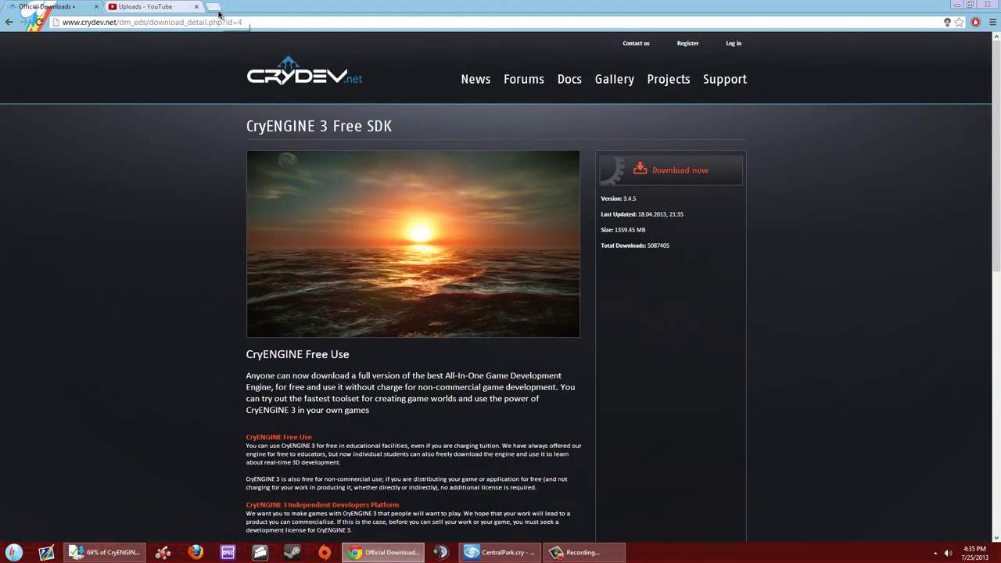
click(958, 5)
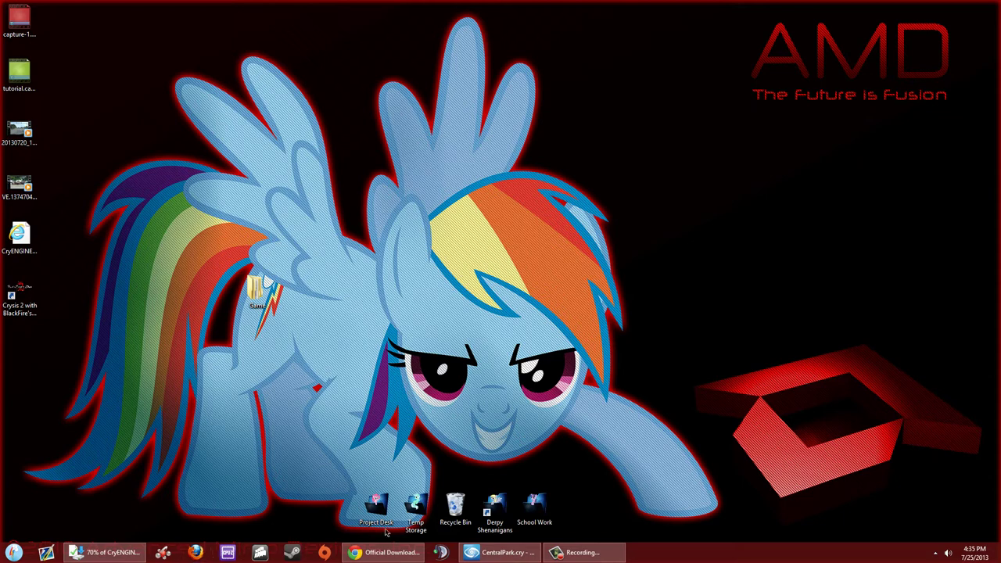
click(583, 552)
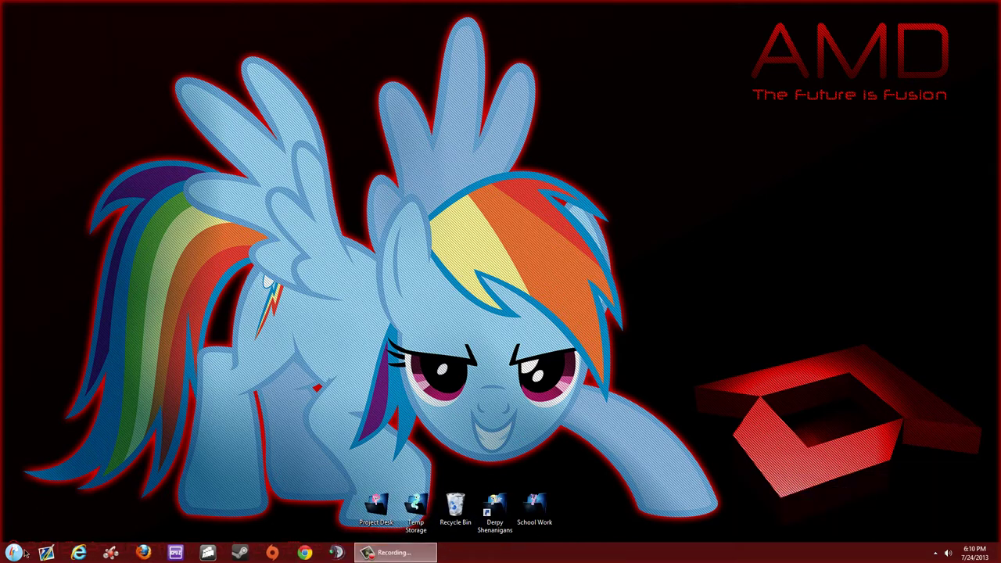
Launch Adobe After Effects CS6 and open the pinkie pie folder inside the Project Desk folder.
click(16, 553)
click(70, 294)
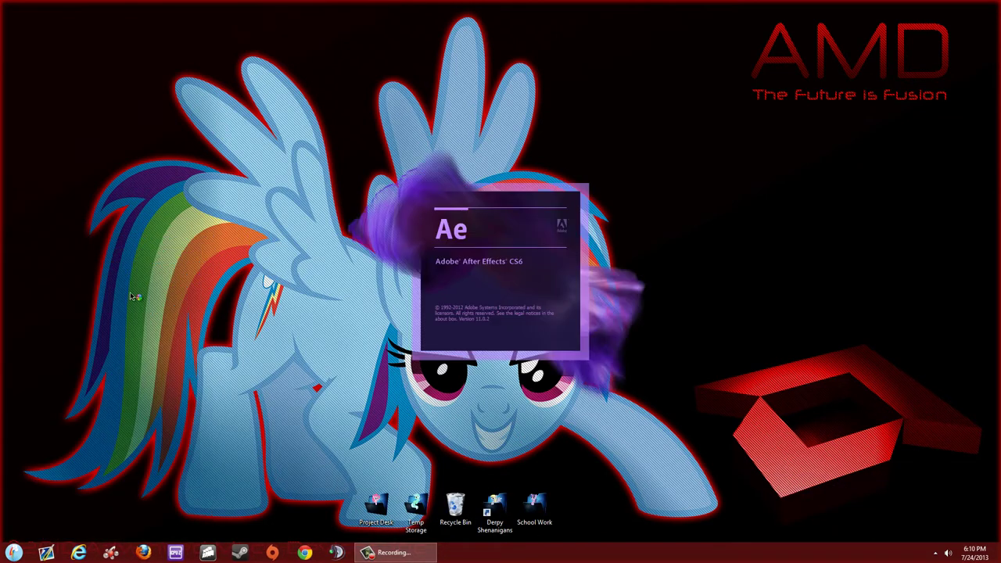
double_click(374, 508)
drag(775, 115, 747, 119)
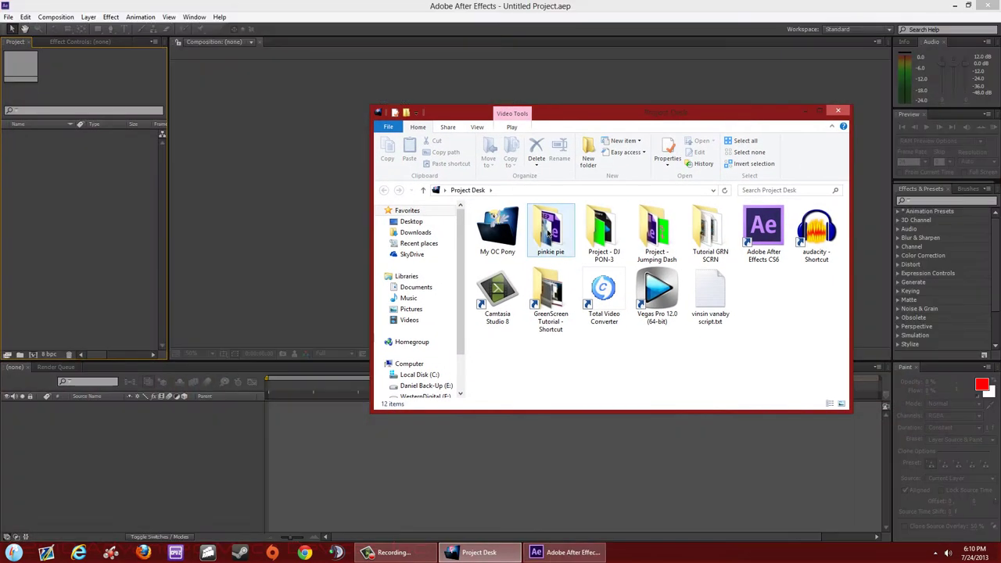
double_click(550, 231)
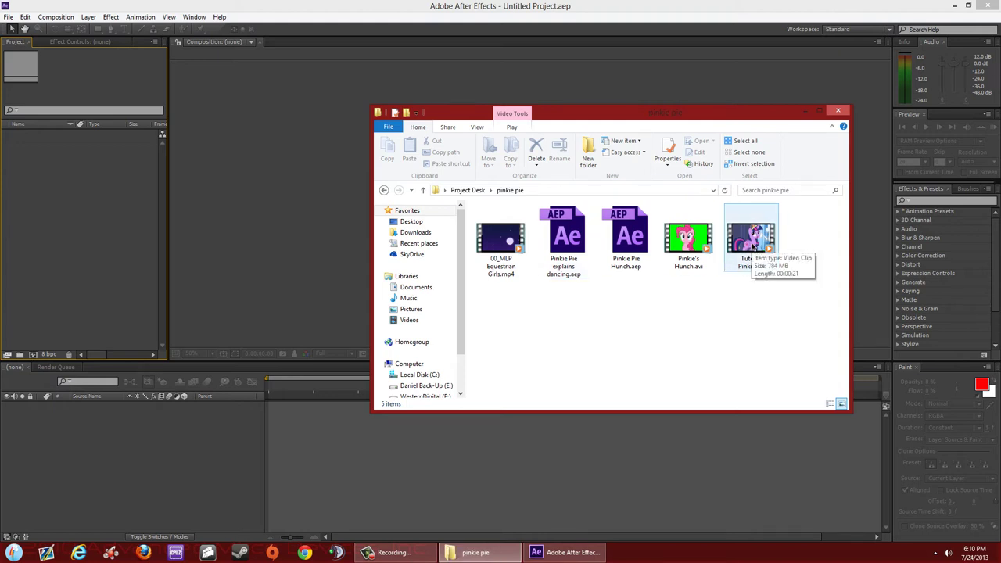
Play the Tutorial Pinkie video, examine the scene with the pink pony, and close the player.
double_click(749, 248)
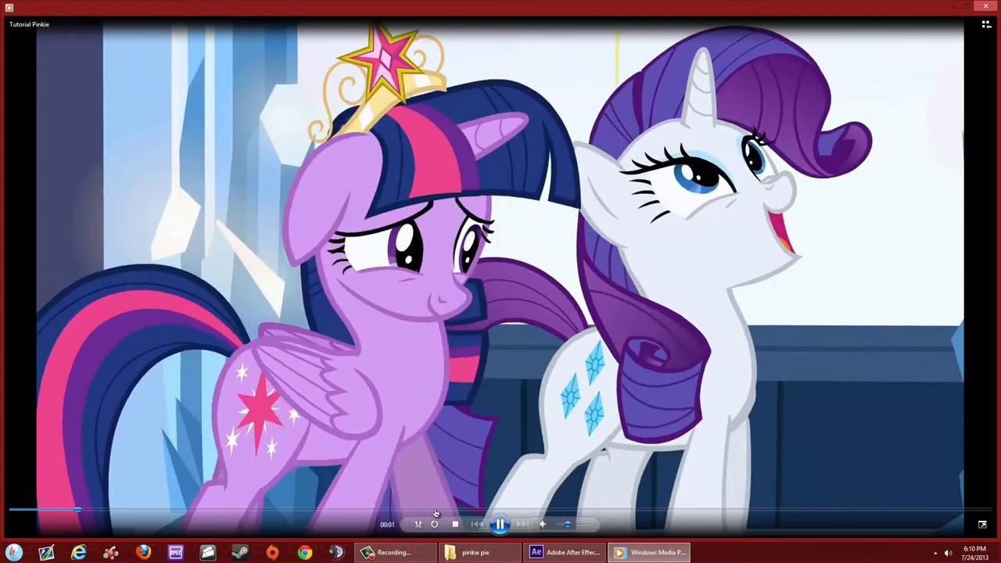
click(435, 508)
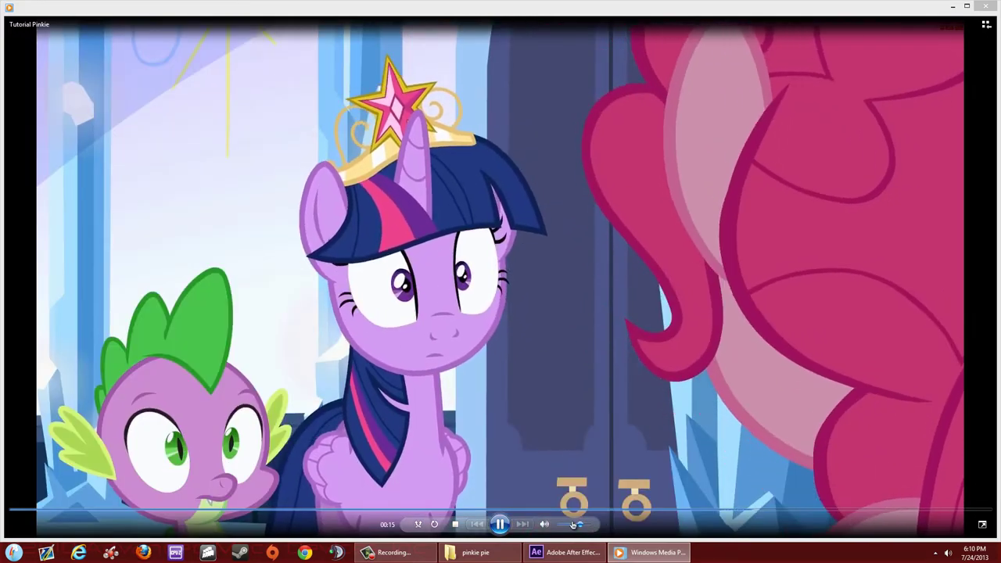
click(500, 523)
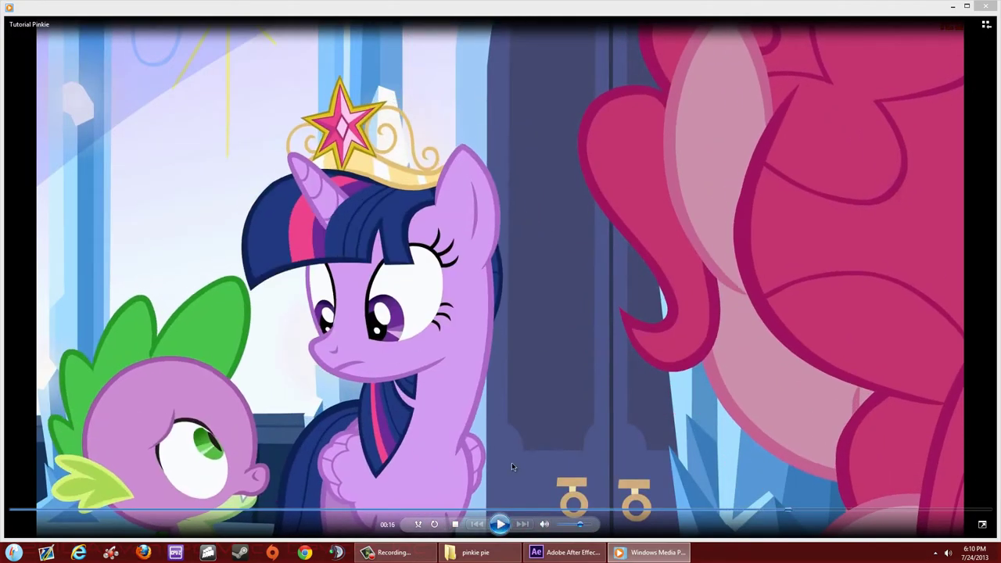
click(712, 511)
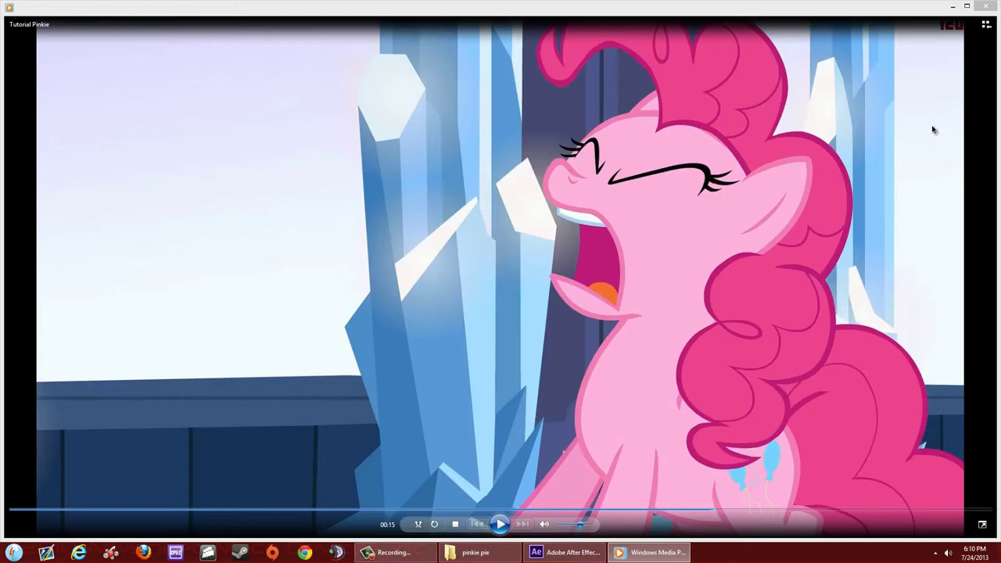
click(990, 9)
Import Tutorial Pinkie.avi into the After Effects project and create a composition from it.
drag(768, 247, 46, 168)
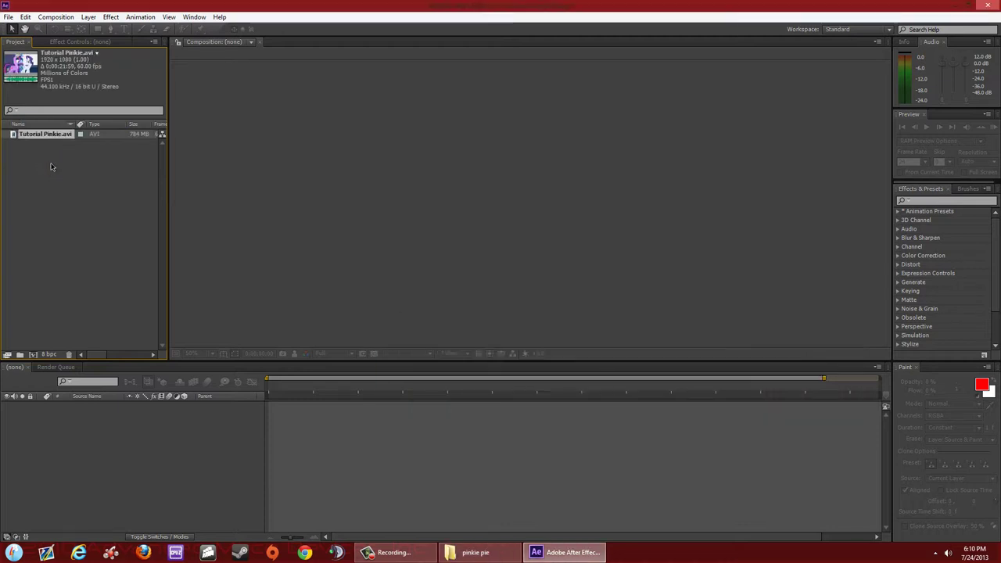
drag(67, 79, 98, 155)
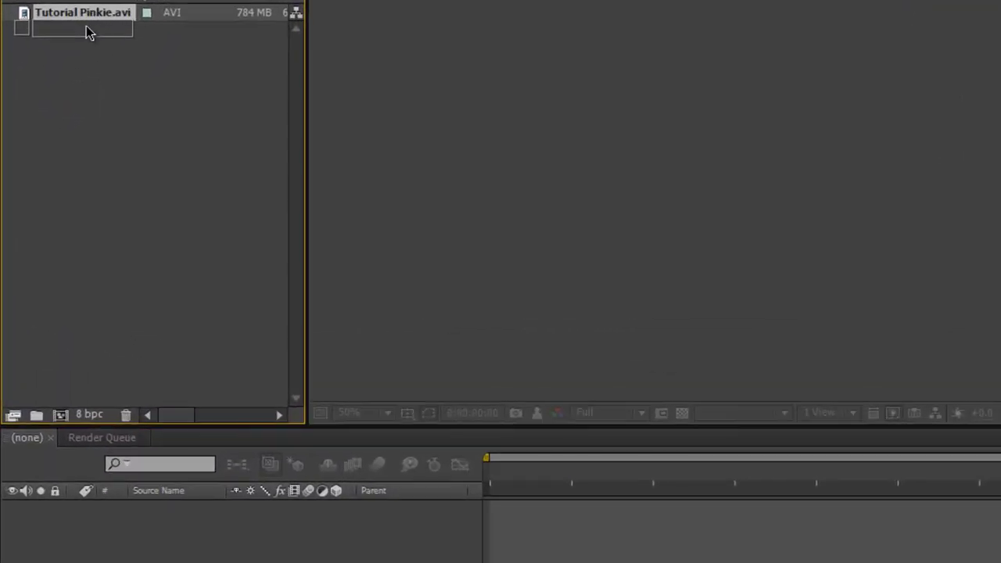
drag(130, 111, 61, 412)
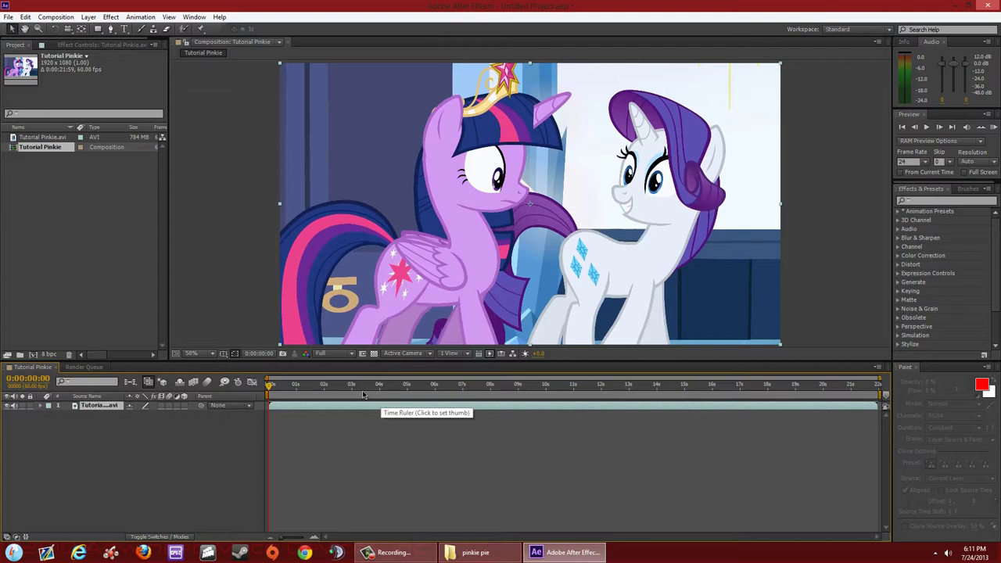
Set the work area from 0:00:10:27 to about 0:00:15:26 and trim the composition to it.
drag(270, 389, 560, 408)
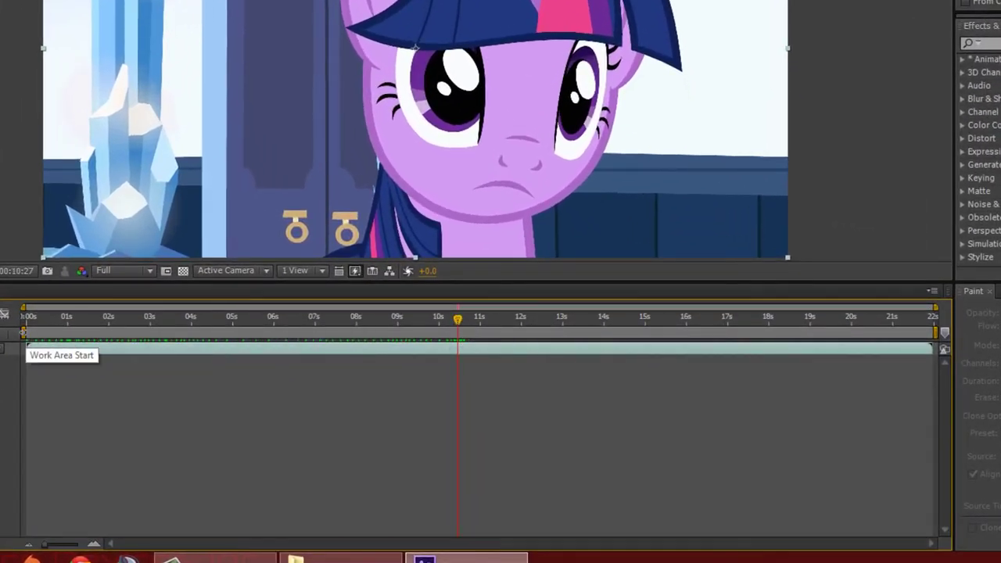
drag(23, 332, 456, 333)
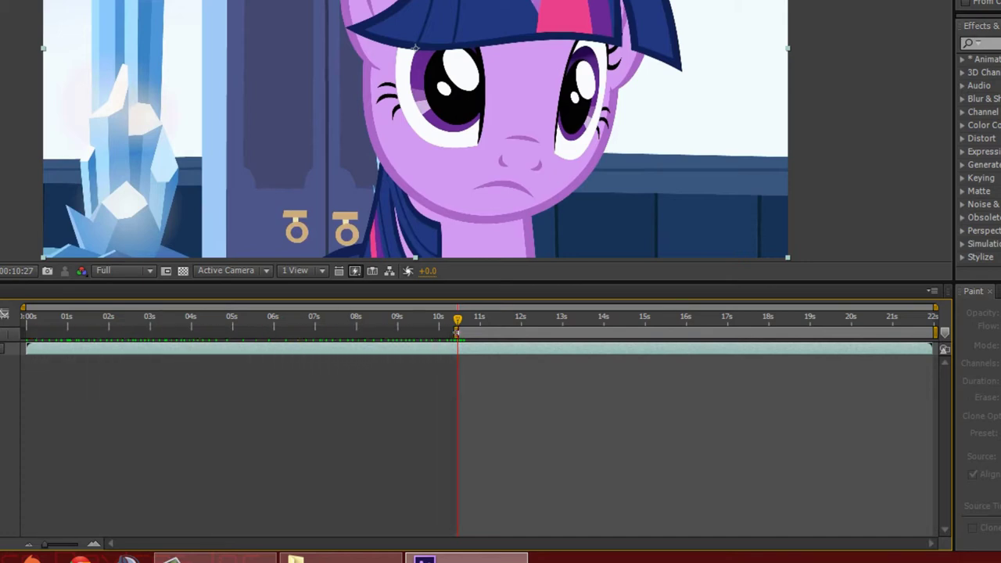
key(space)
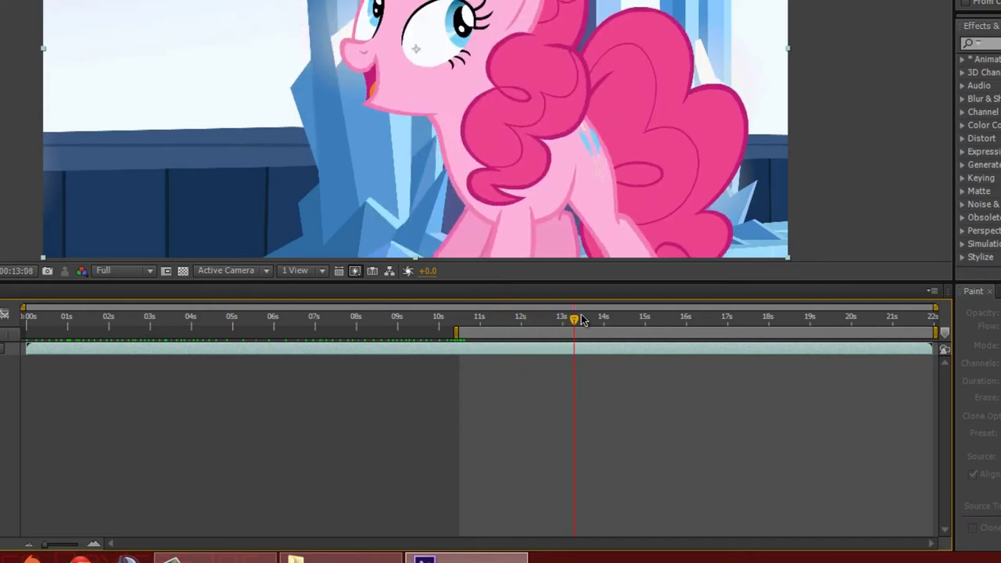
drag(598, 316, 670, 322)
drag(941, 331, 672, 335)
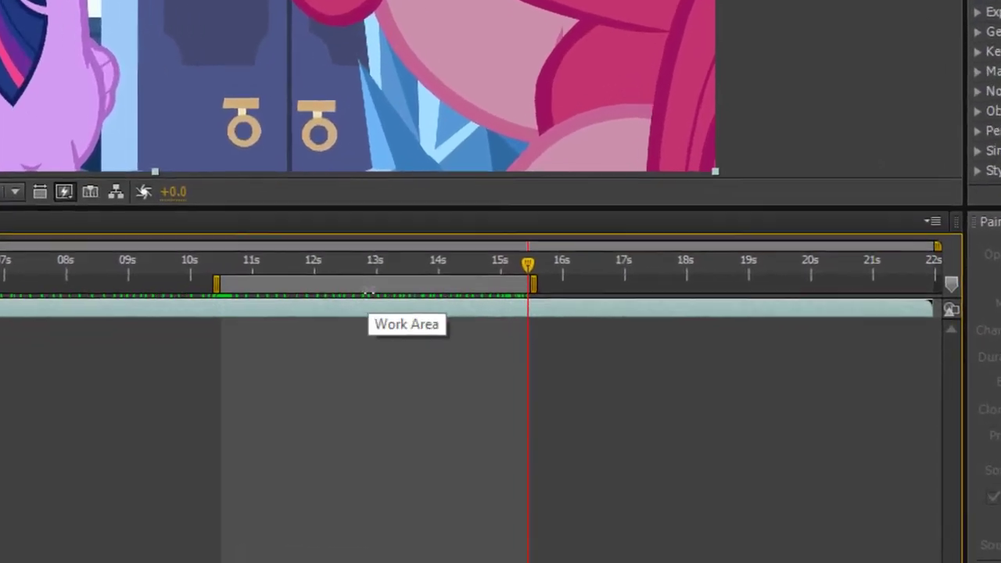
right_click(557, 334)
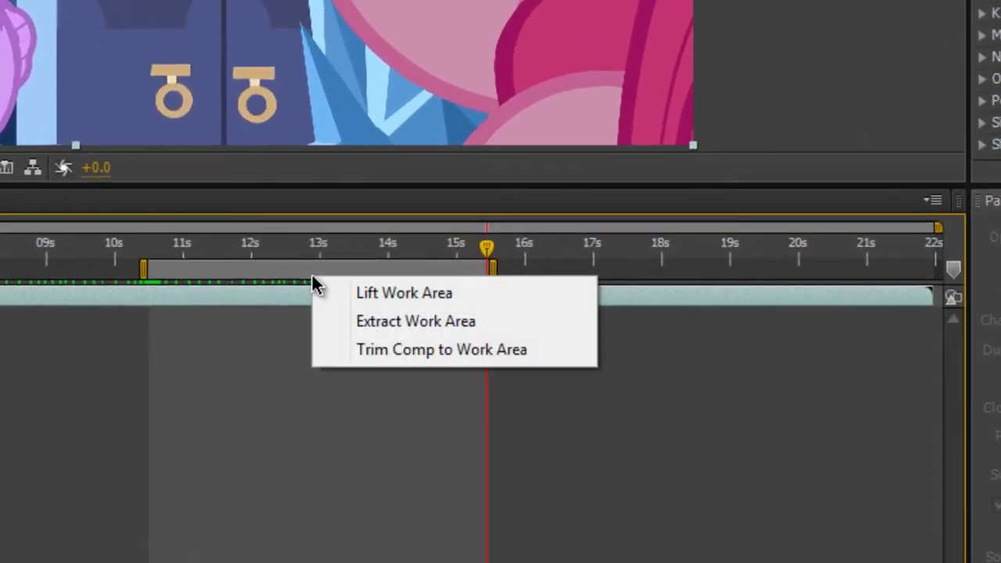
click(420, 350)
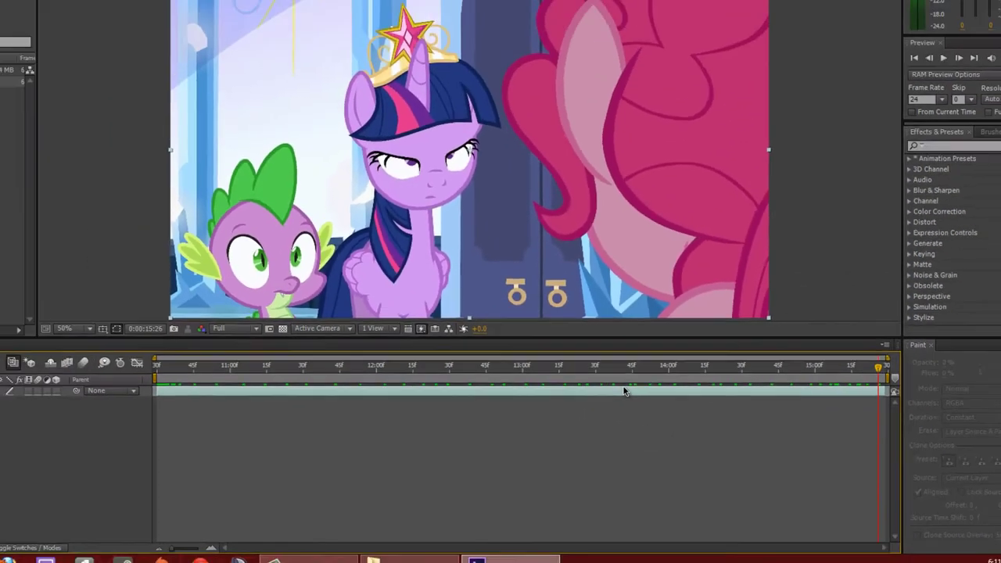
Tighten the work area to run from 0:00:10:33 to 0:00:15:15, trim the composition to it, and scrub through the clip.
drag(628, 365, 274, 383)
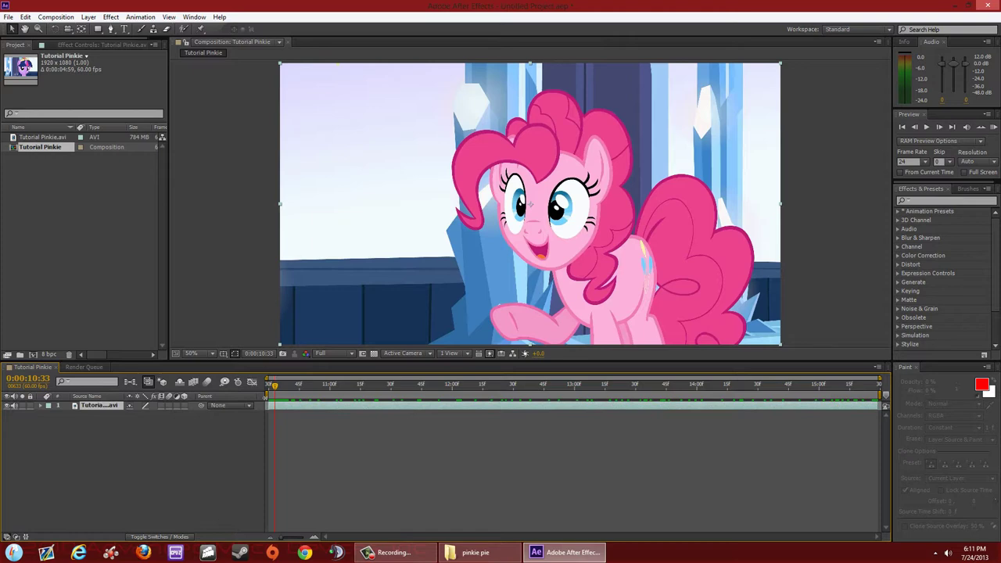
drag(275, 387, 849, 397)
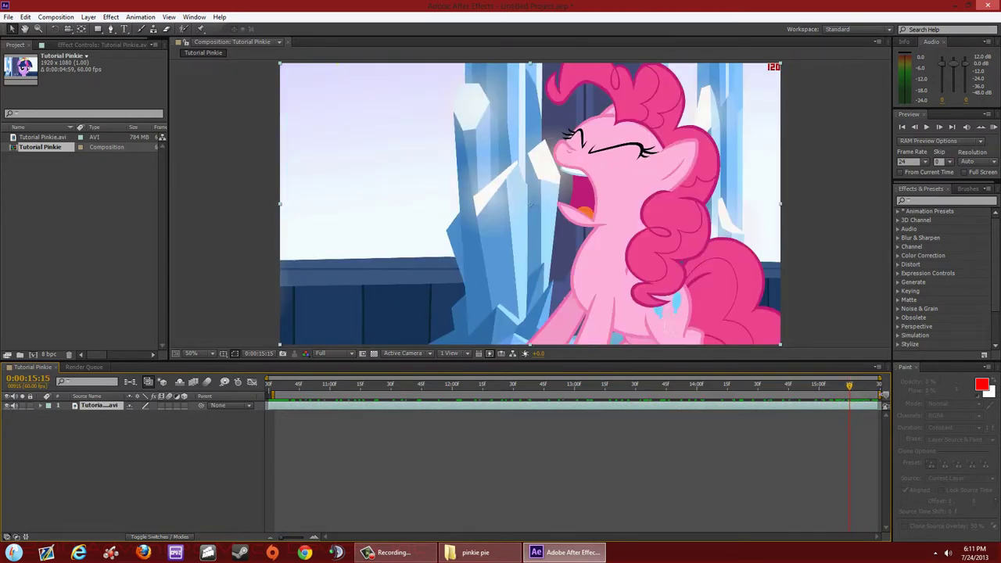
right_click(833, 391)
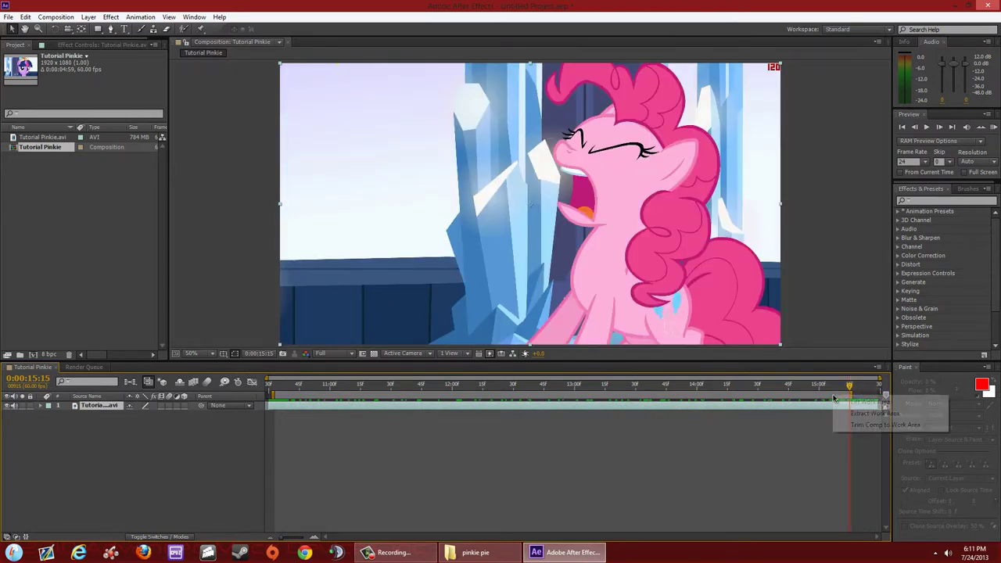
click(863, 425)
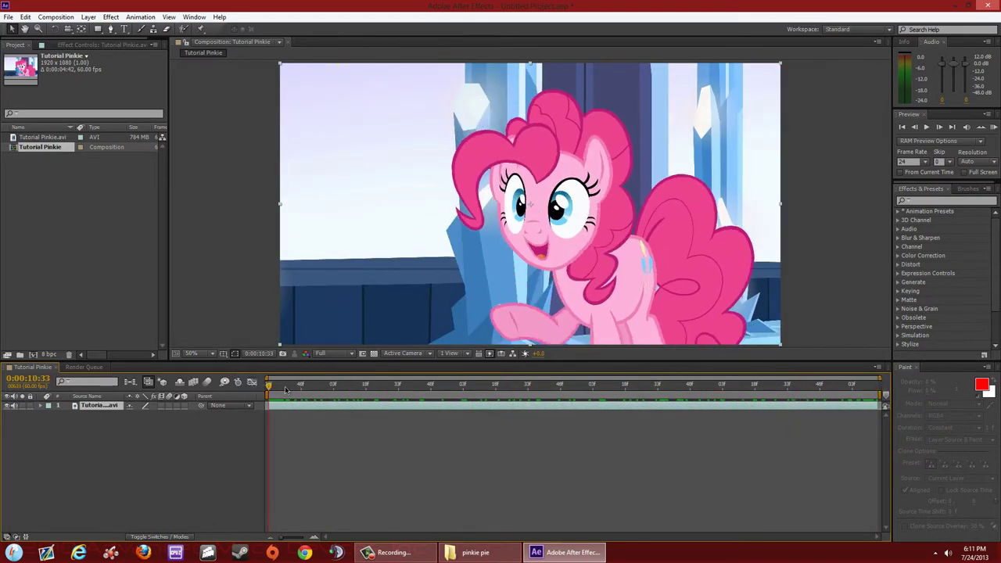
drag(439, 386, 233, 379)
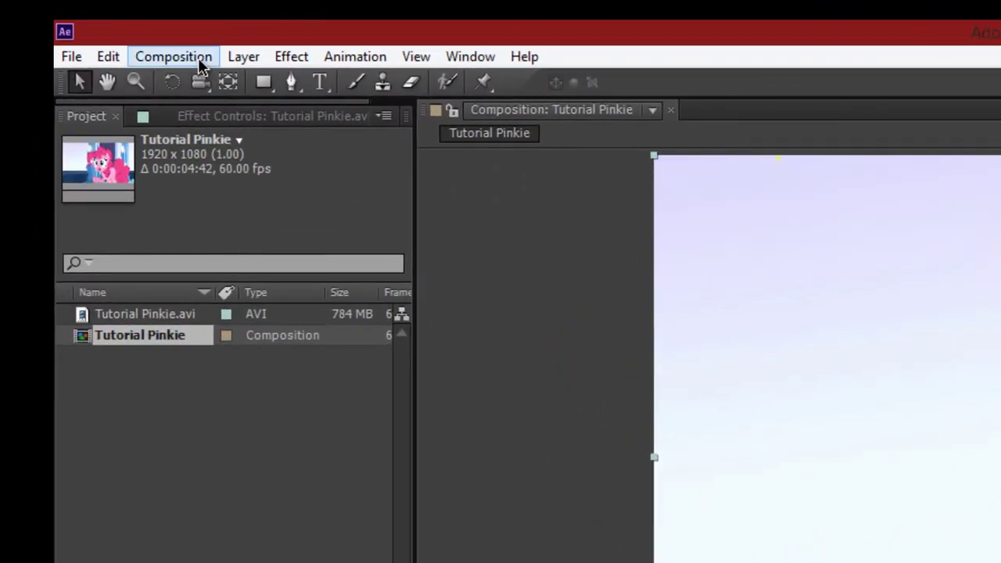
Set the Tutorial Pinkie composition's background color to pure green with RGB values 0, 255, 0.
click(67, 17)
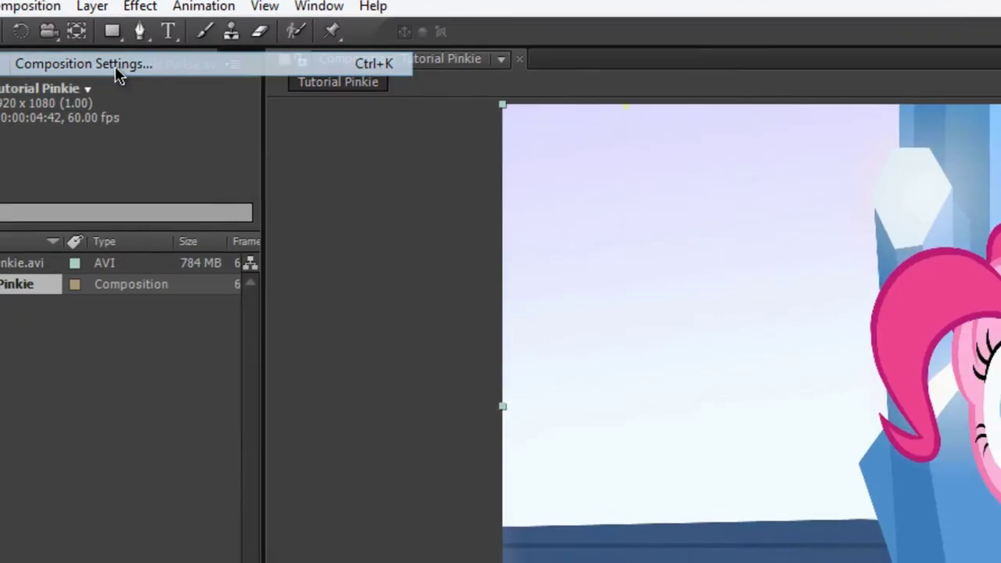
click(260, 117)
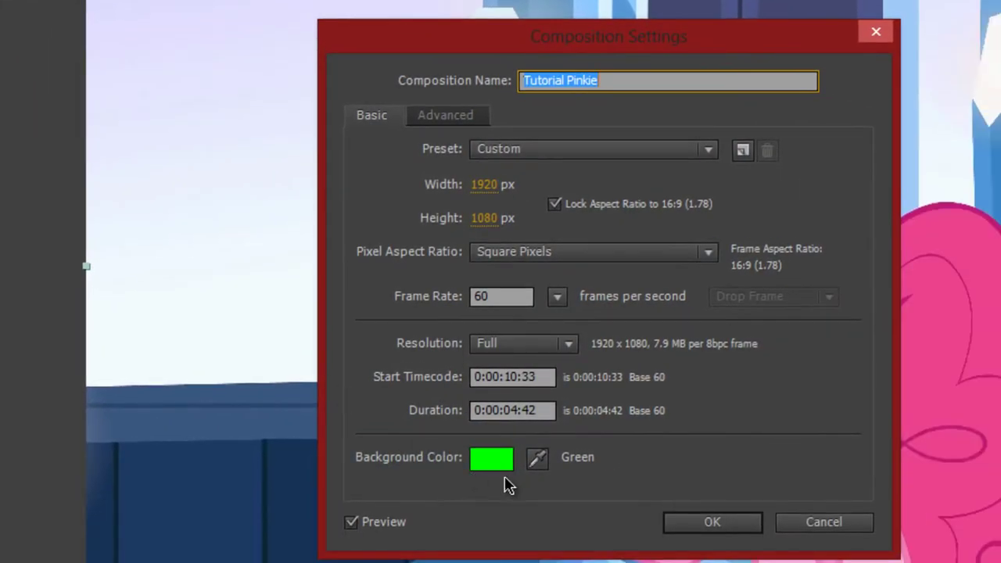
click(487, 462)
click(485, 458)
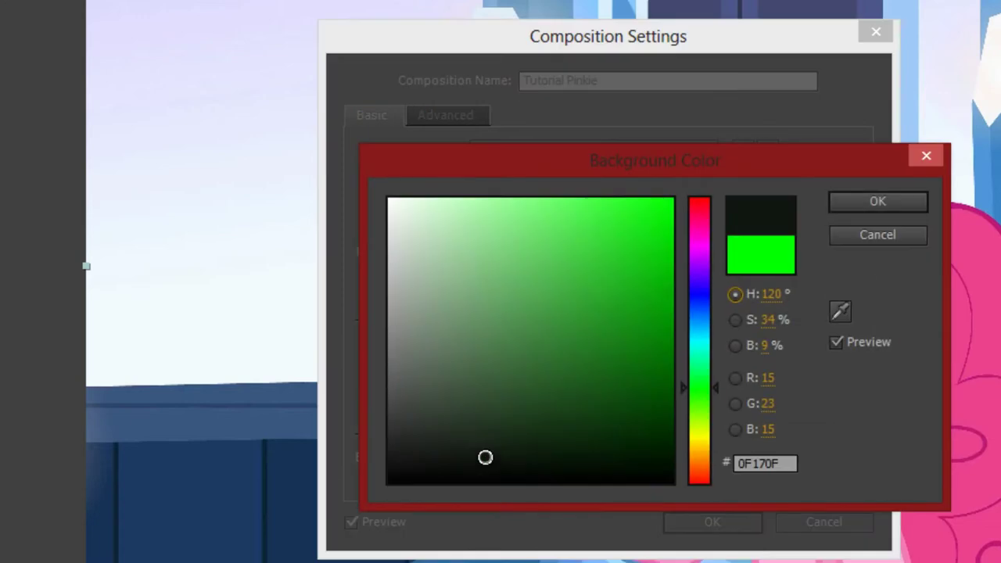
click(763, 381)
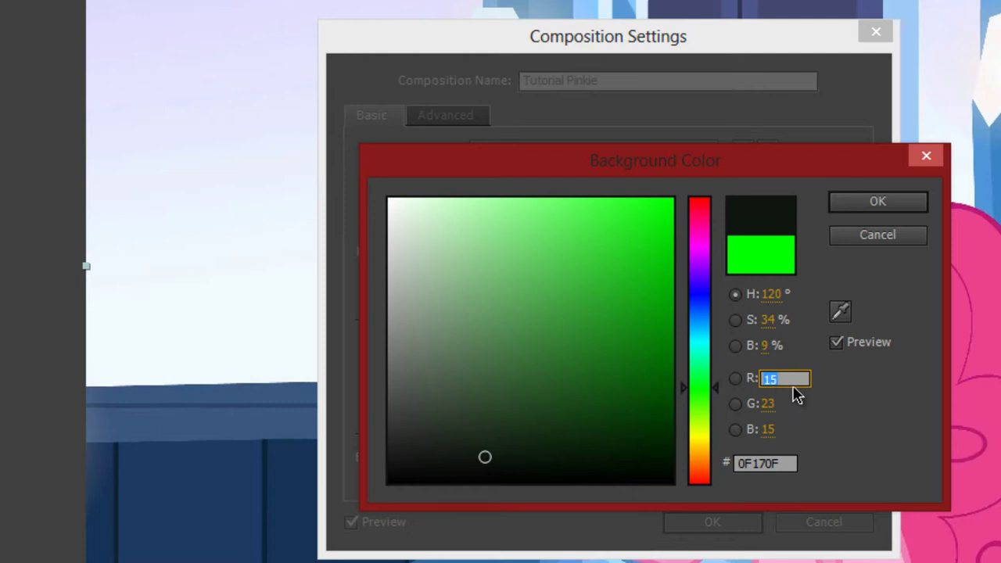
text(0)
key(Return)
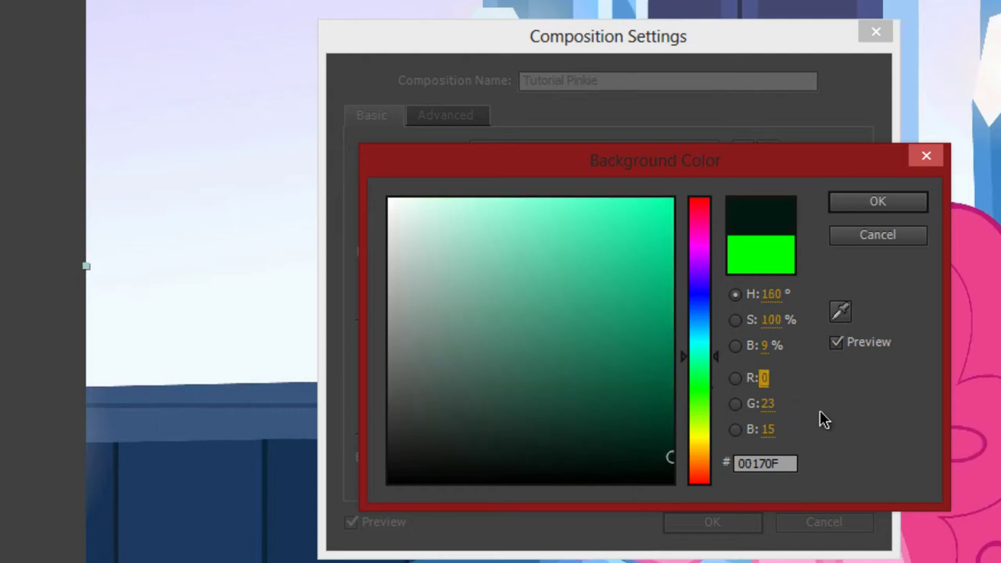
text(0)
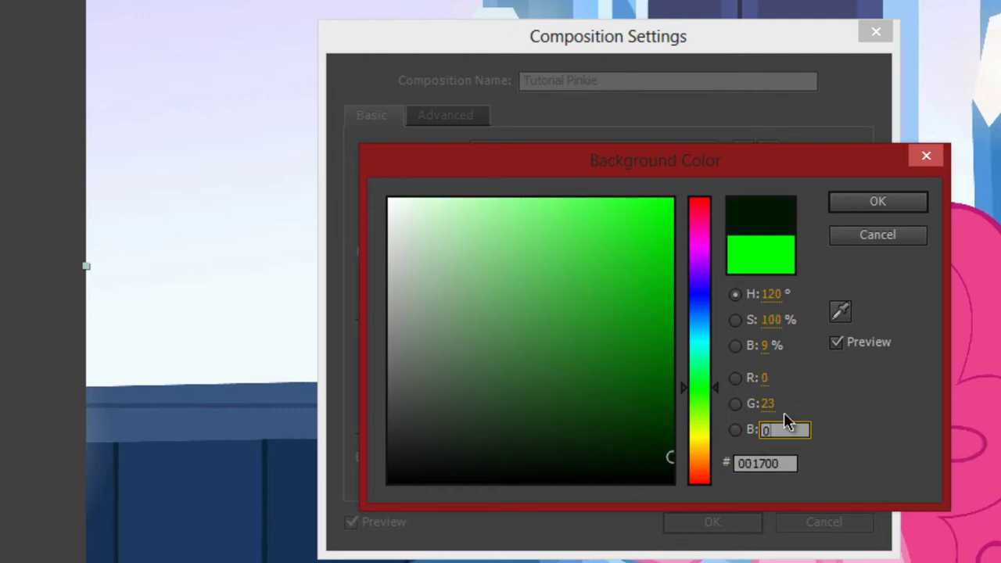
click(782, 405)
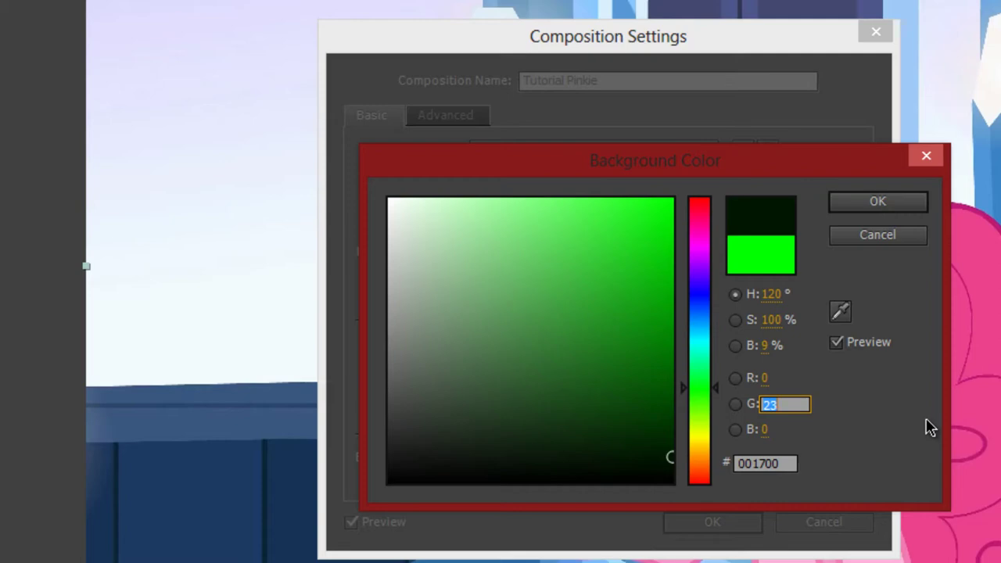
text(255)
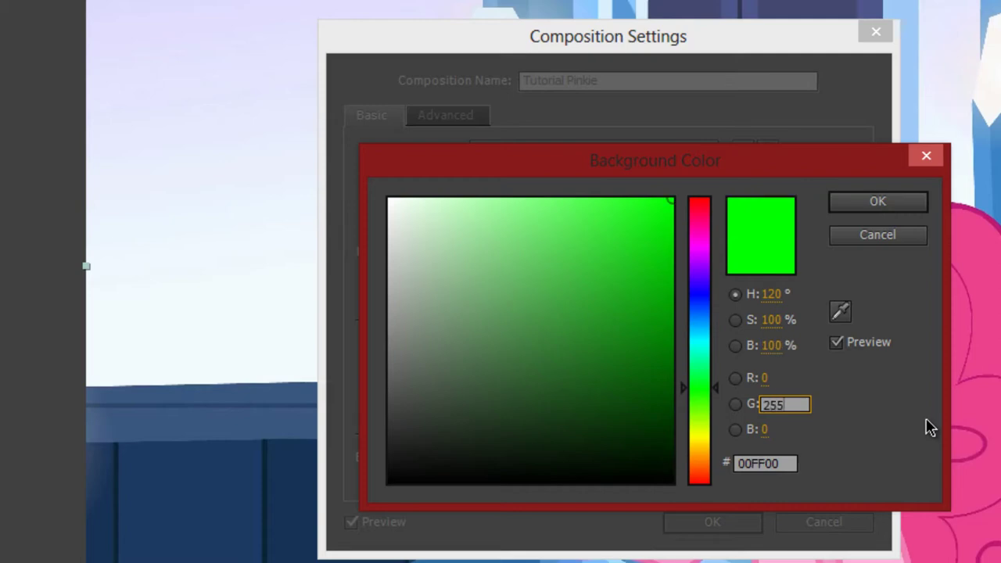
click(856, 204)
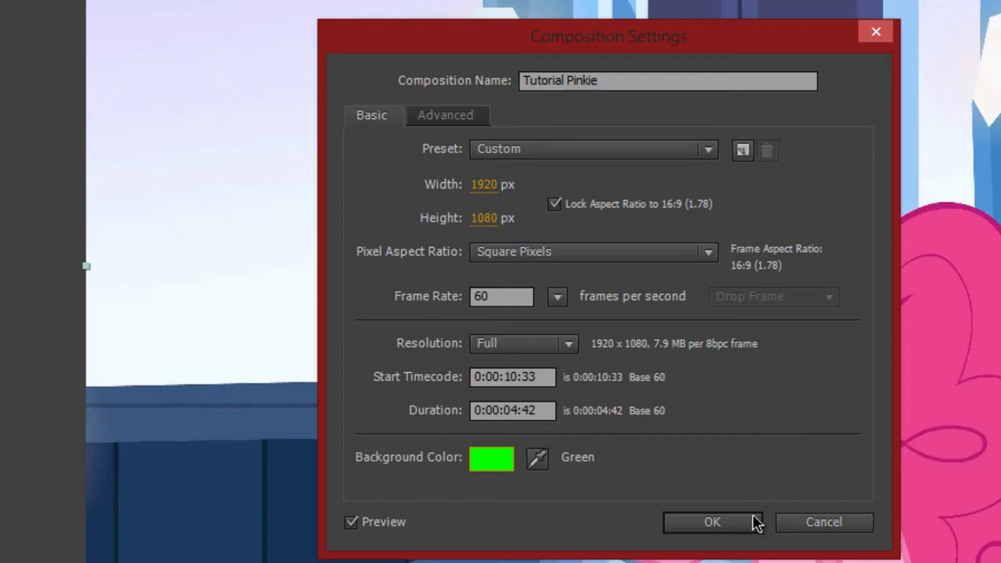
click(724, 527)
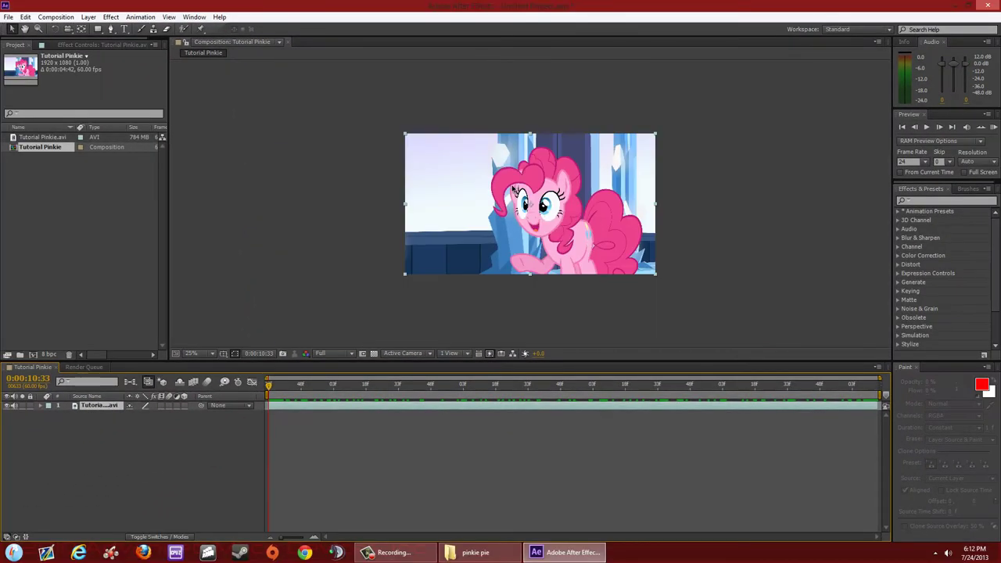
Rename the Tutorial Pinkie.avi layer in the timeline as Green pinkie.
mouse_move(484, 178)
mouse_down()
mouse_move(539, 225)
mouse_move(539, 128)
mouse_move(438, 191)
mouse_move(425, 119)
mouse_move(347, 200)
mouse_move(500, 159)
mouse_move(488, 188)
mouse_move(485, 178)
mouse_up()
key(period)
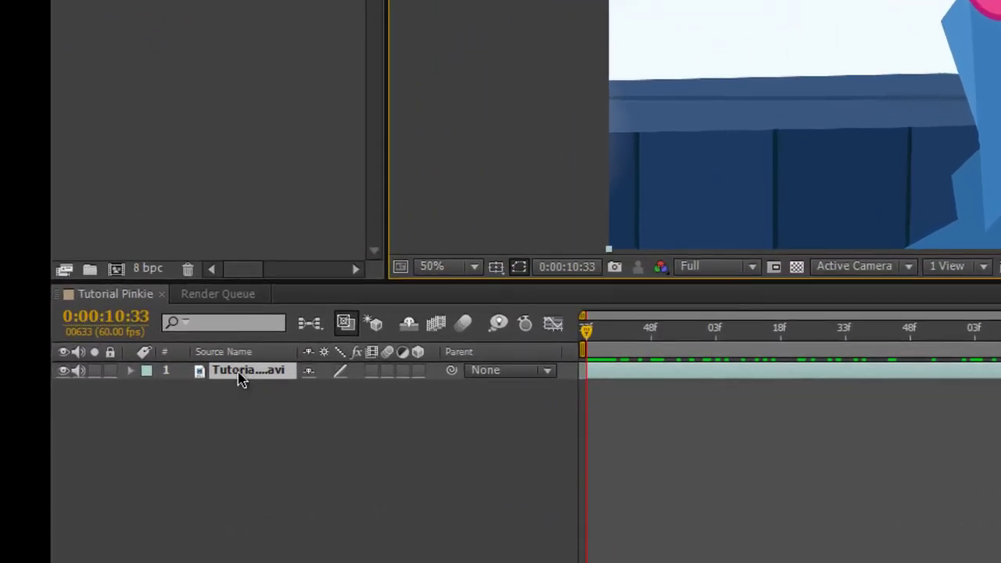
right_click(241, 376)
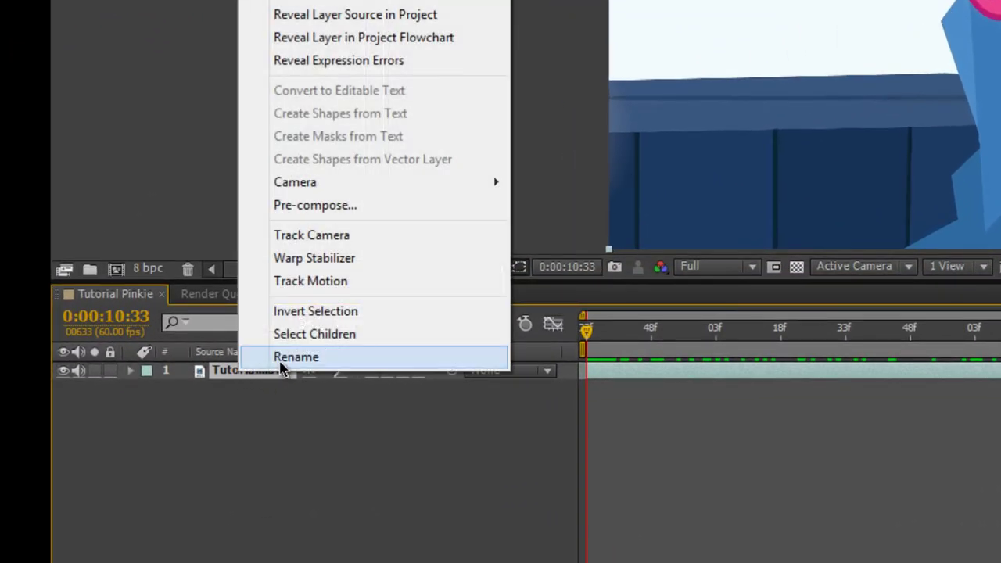
click(281, 358)
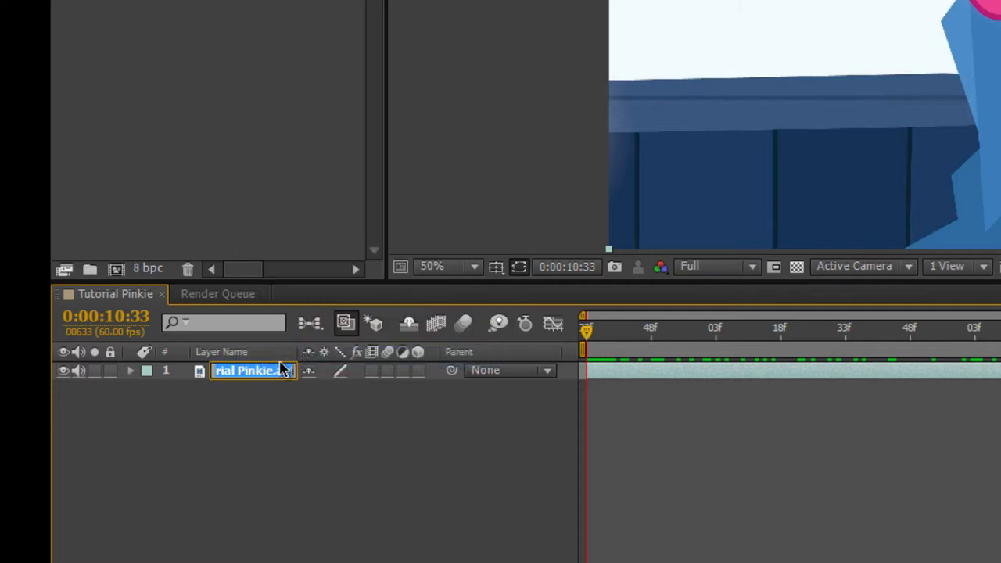
text(Green)
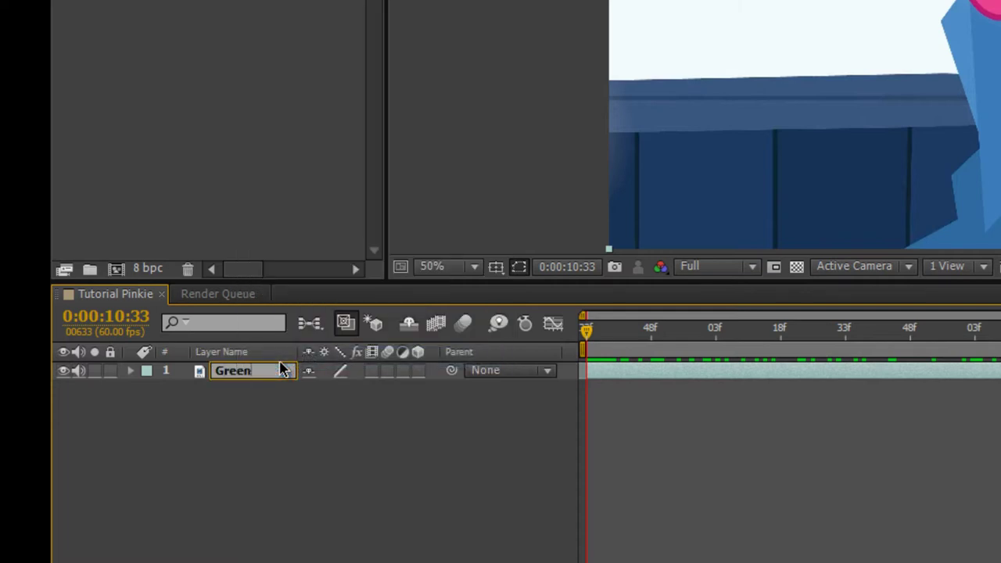
text( pinkie)
click(308, 465)
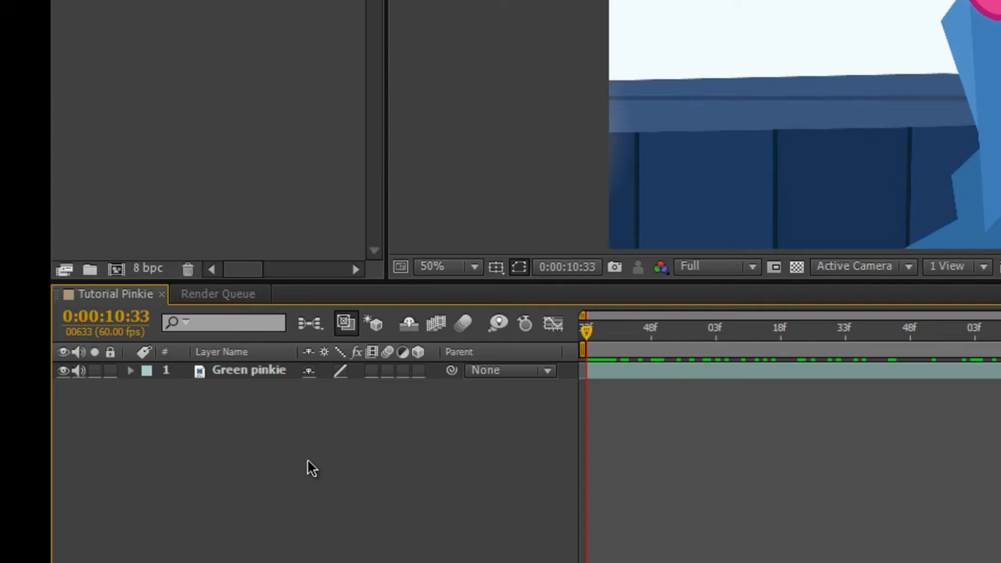
Apply the Color Key keying effect to the Green pinkie layer.
click(281, 378)
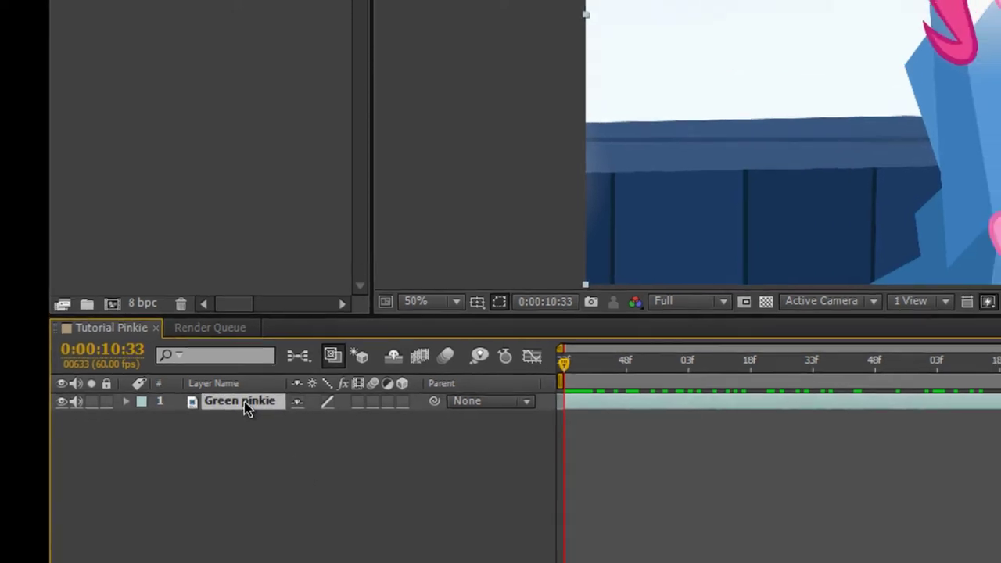
right_click(242, 372)
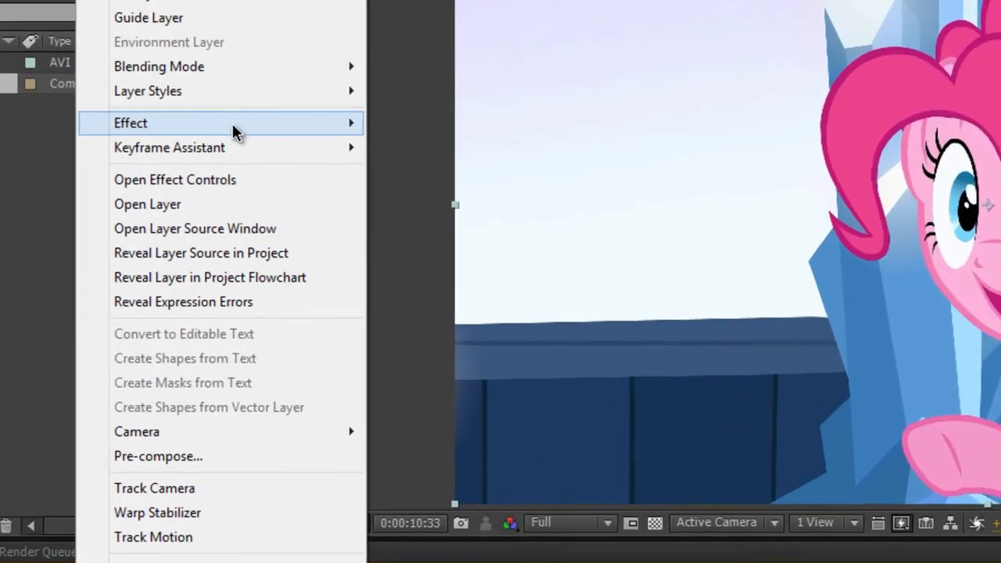
mouse_move(310, 196)
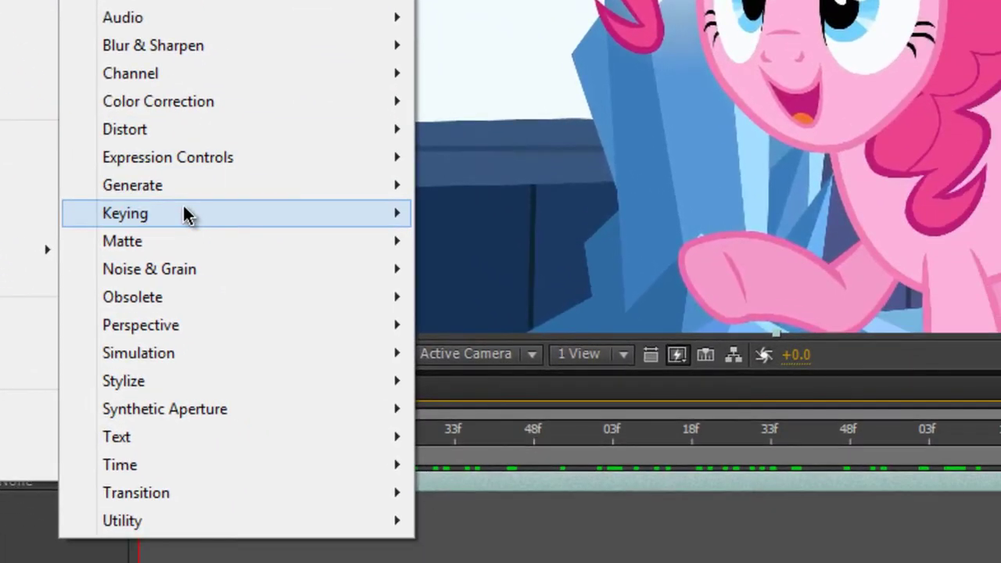
mouse_move(186, 210)
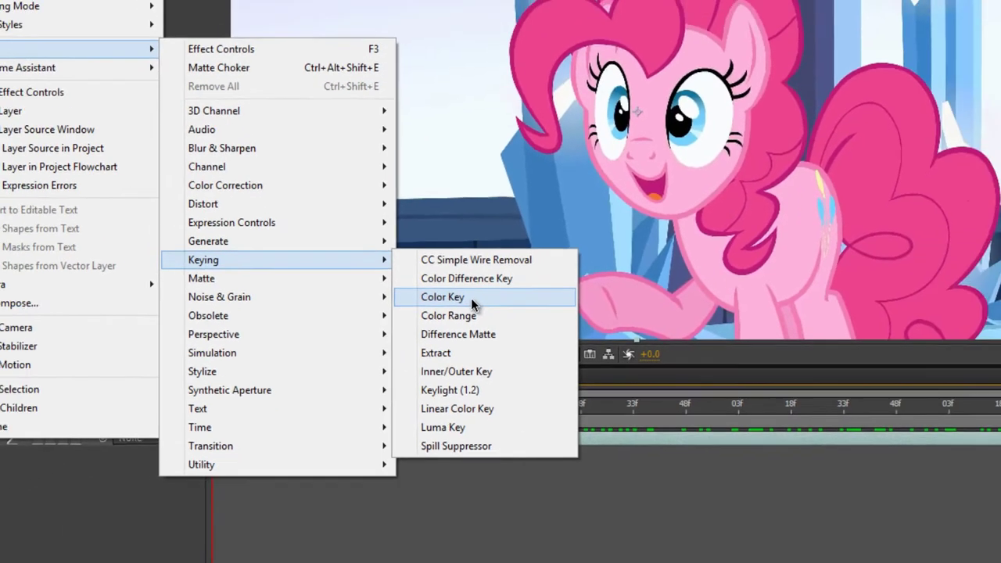
click(501, 272)
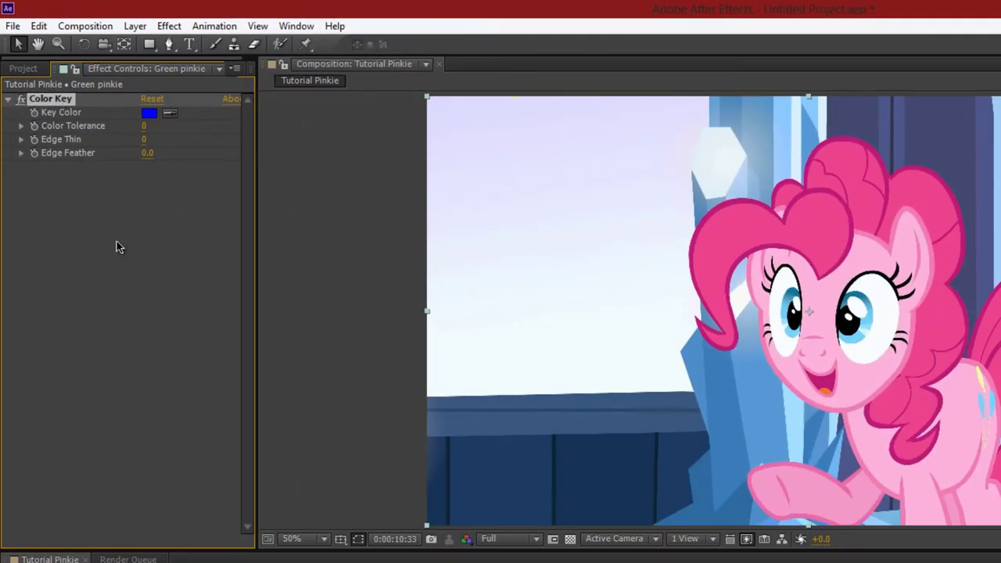
Duplicate the Color Key effect five times so the layer has six Color Keys.
key(ctrl+d)
key(ctrl+d)
key(ctrl+d)
key(ctrl+d)
key(ctrl+d)
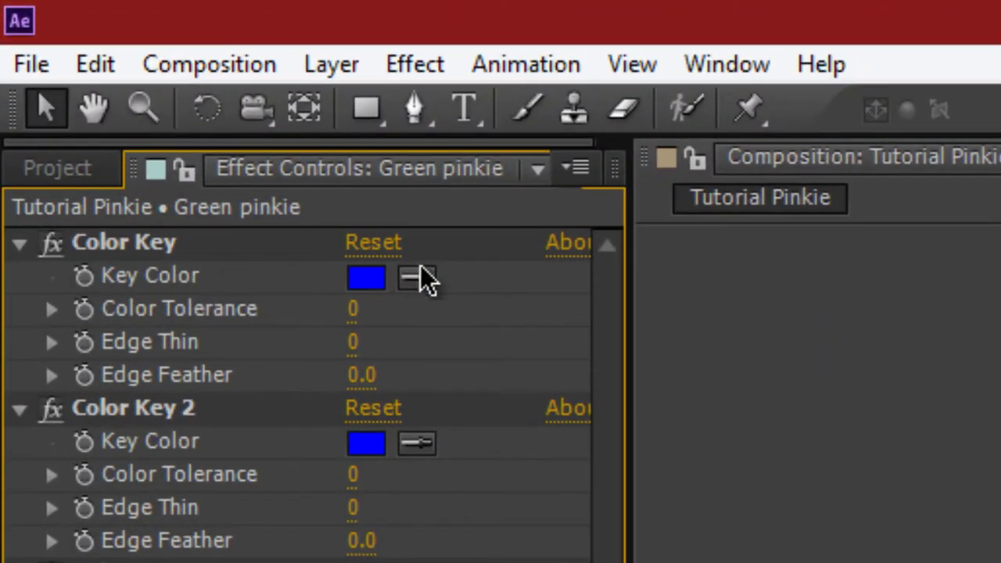
Sample the pale lavender background as the first Color Key's color, raise its Color Tolerance to about 43, and collapse the effect.
click(417, 277)
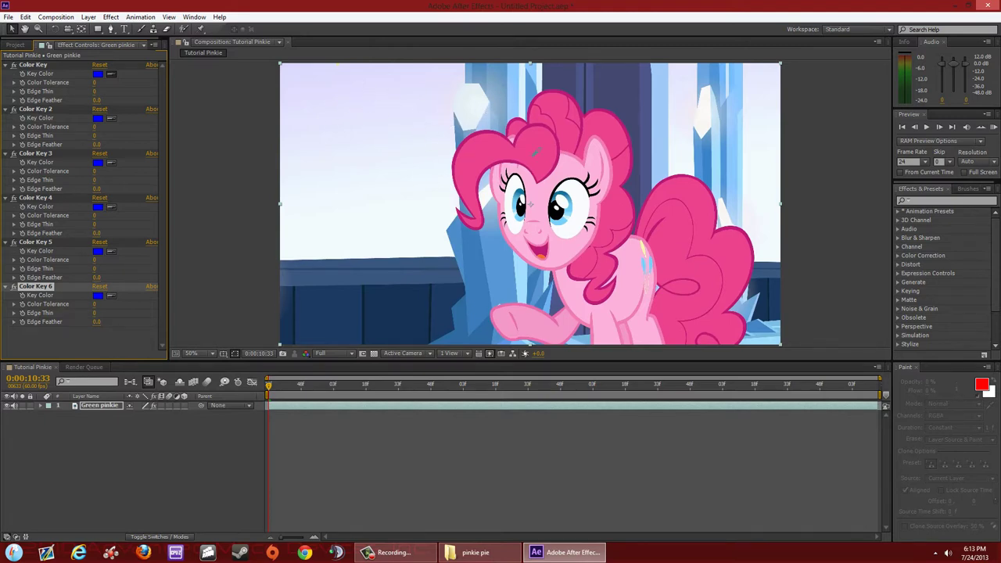
click(339, 86)
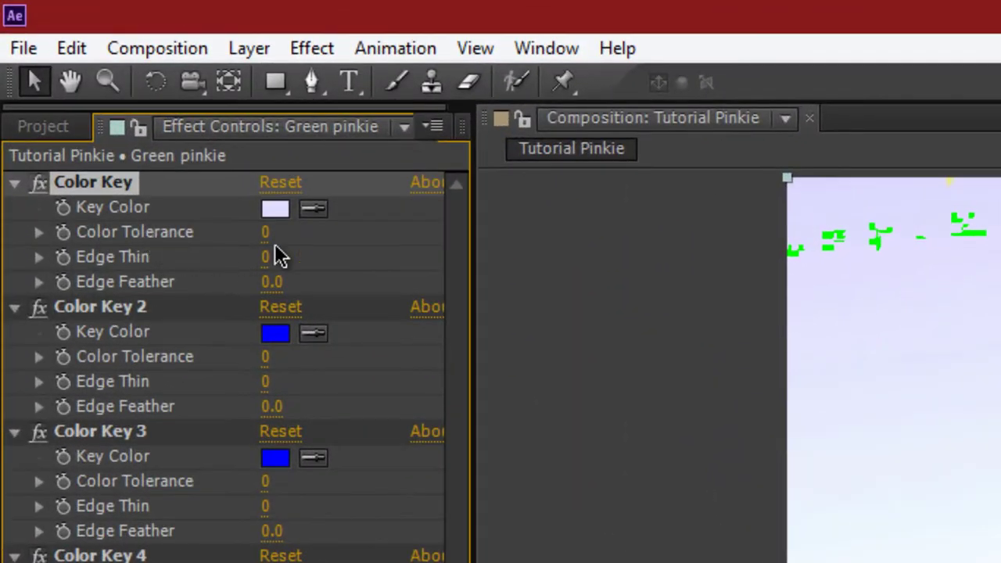
click(266, 234)
click(332, 239)
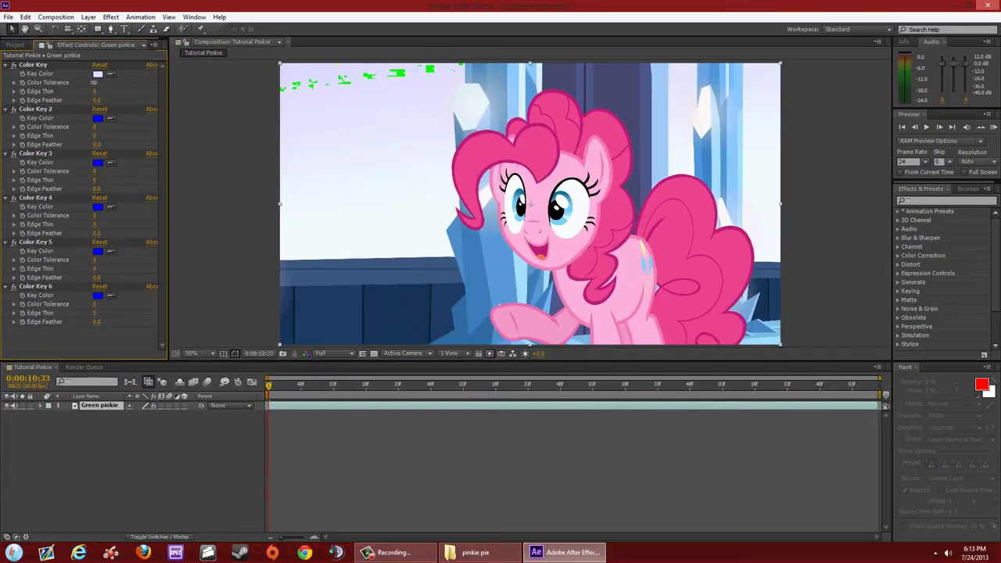
drag(94, 82, 123, 86)
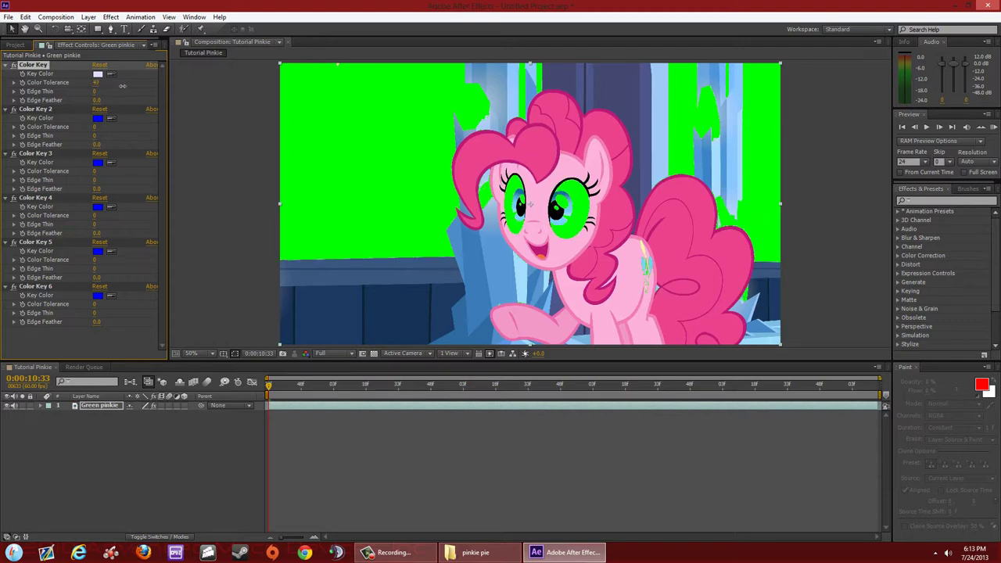
mouse_move(576, 196)
mouse_down()
mouse_move(596, 136)
mouse_move(572, 190)
mouse_up()
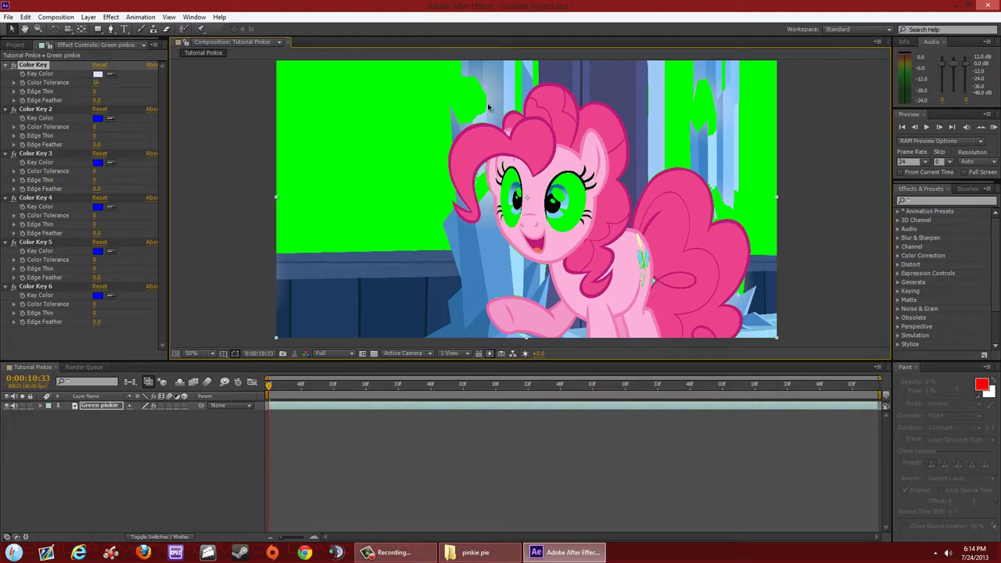
click(4, 67)
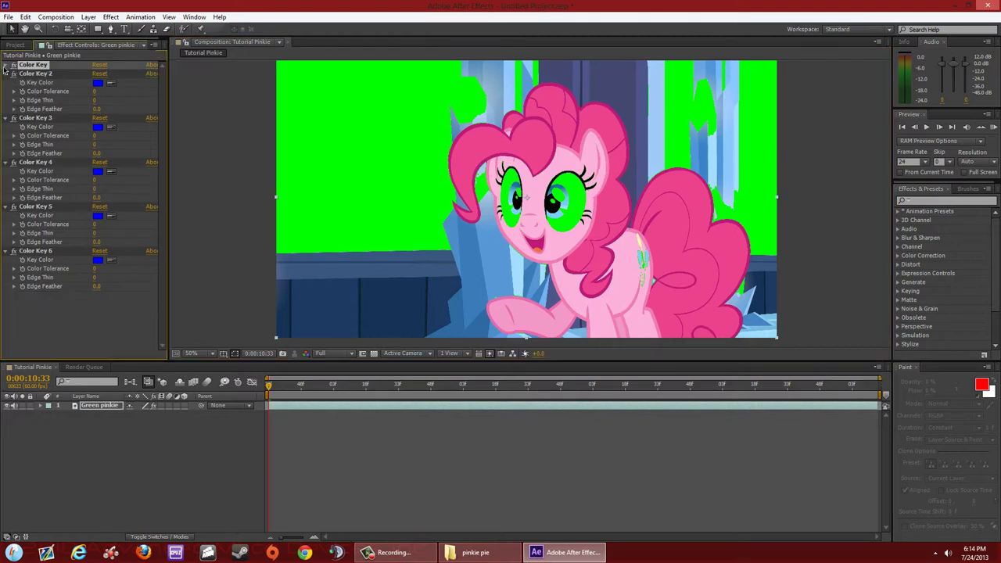
Sample the dark purple column behind the pony for Color Key 2, raise its Color Tolerance to 131, and inspect the pony's edges.
click(111, 83)
click(618, 76)
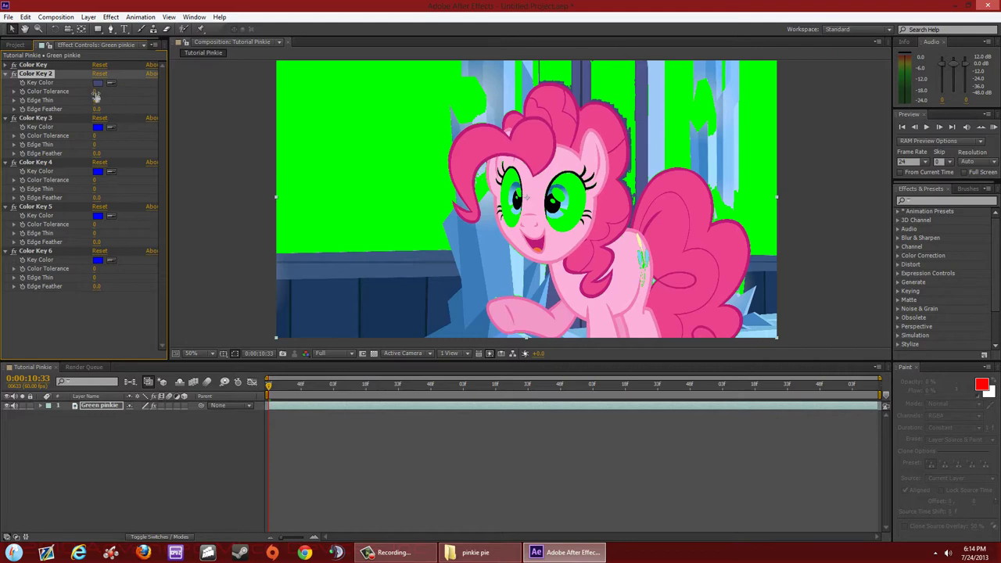
drag(97, 92, 202, 132)
scroll(426, 123, up, 3)
drag(539, 138, 528, 196)
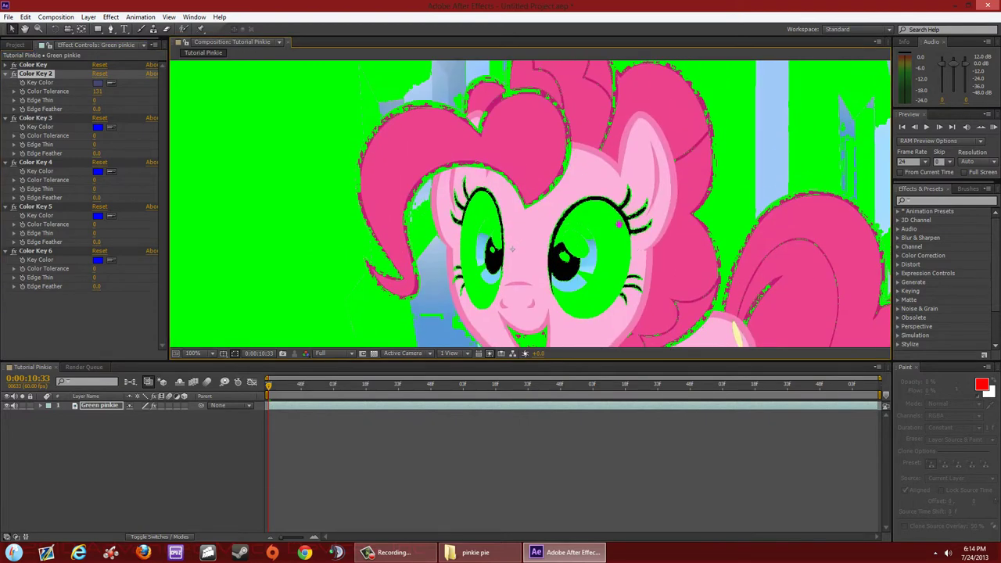
drag(618, 225, 553, 135)
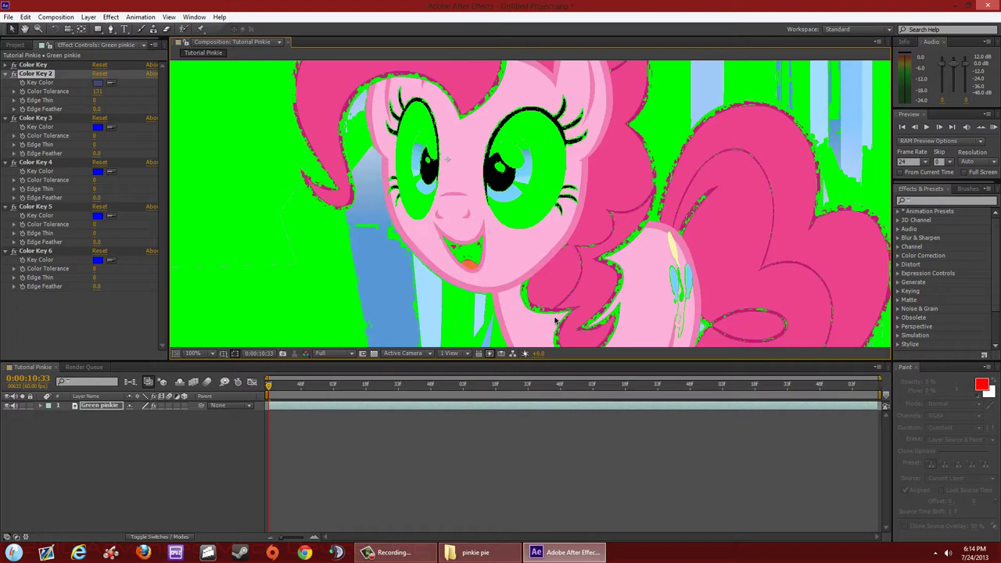
scroll(531, 149, down, 1)
drag(525, 154, 544, 179)
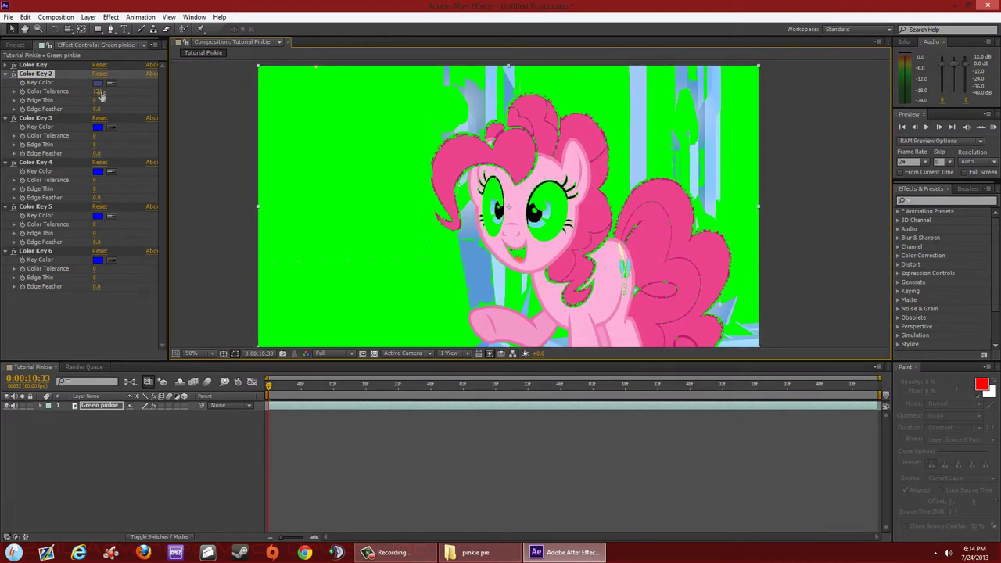
Lower Color Key 2's Color Tolerance to 80 and check the remaining background around the pony.
drag(99, 91, 97, 92)
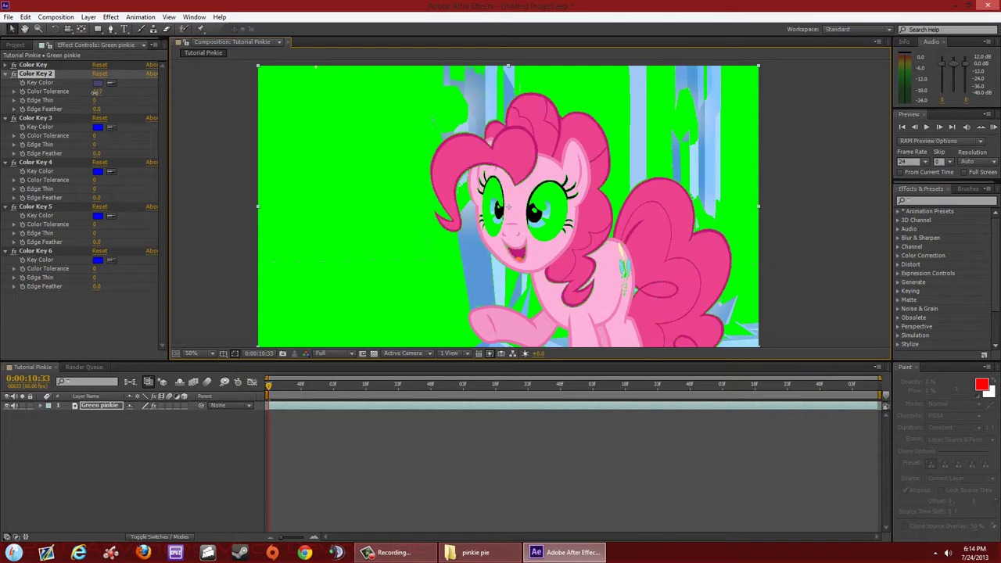
click(97, 91)
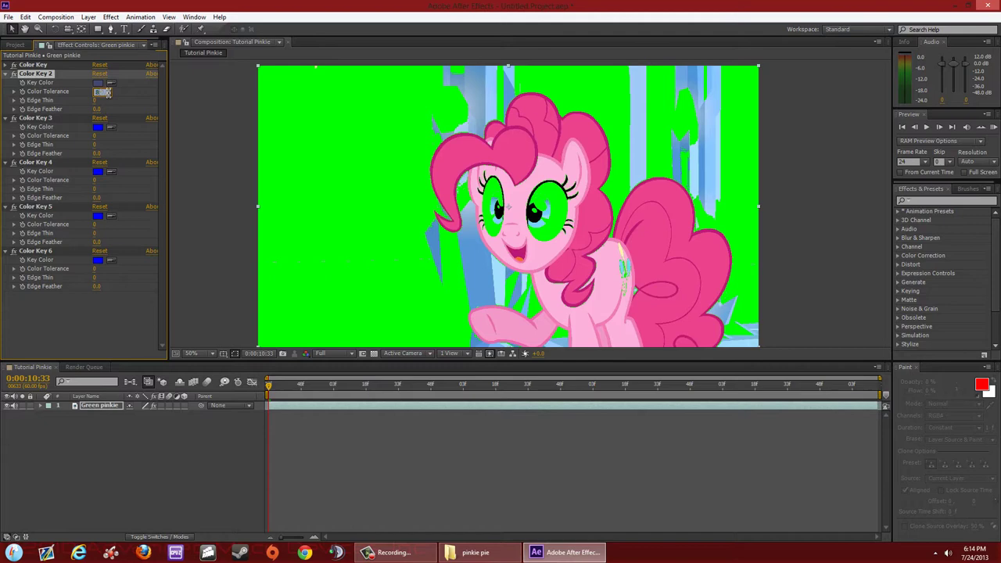
key(Return)
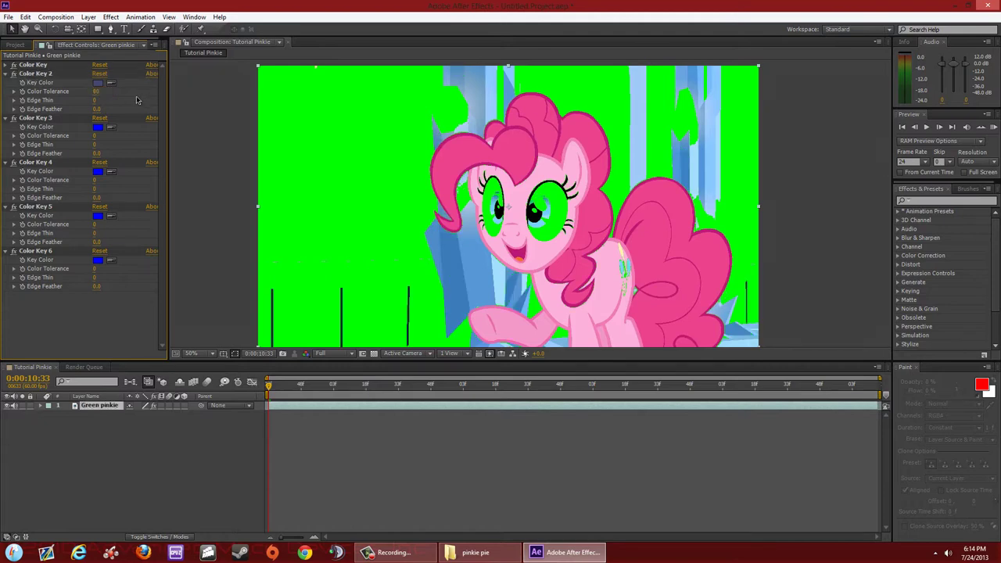
drag(458, 274, 474, 216)
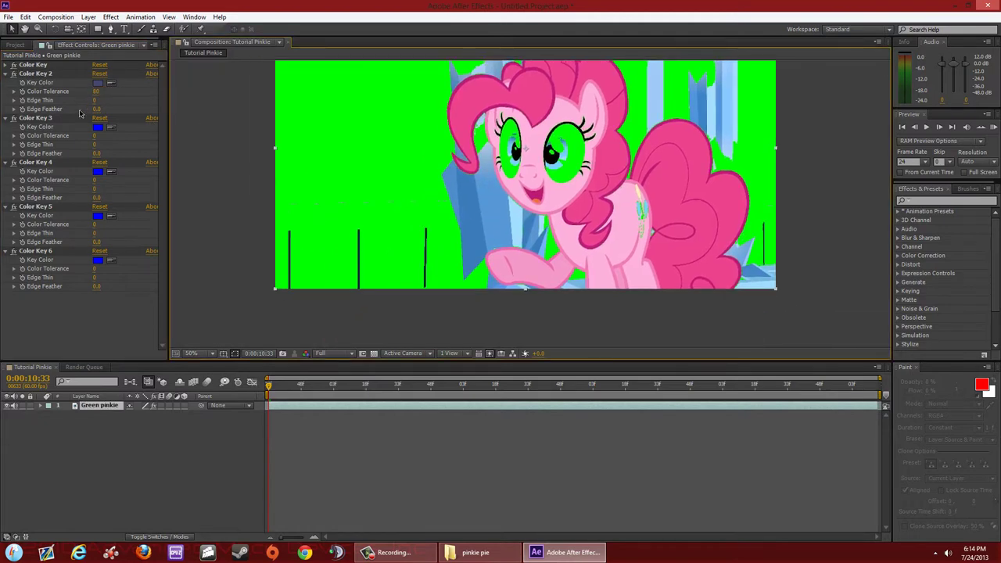
Sample the medium-blue crystal beside the pony as Color Key 3's key color and raise its Color Tolerance to 162.
click(5, 74)
click(111, 93)
click(473, 210)
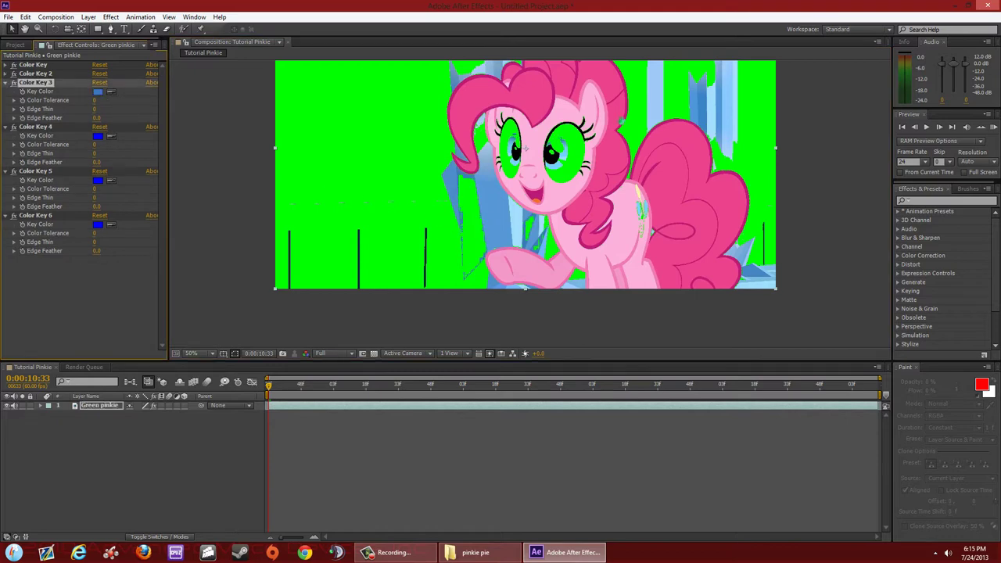
drag(94, 100, 205, 128)
Inspect the pony's face, eyes, mane and flank and the surrounding background up close for keying damage and leftovers.
drag(603, 239, 551, 209)
scroll(488, 222, up, 4)
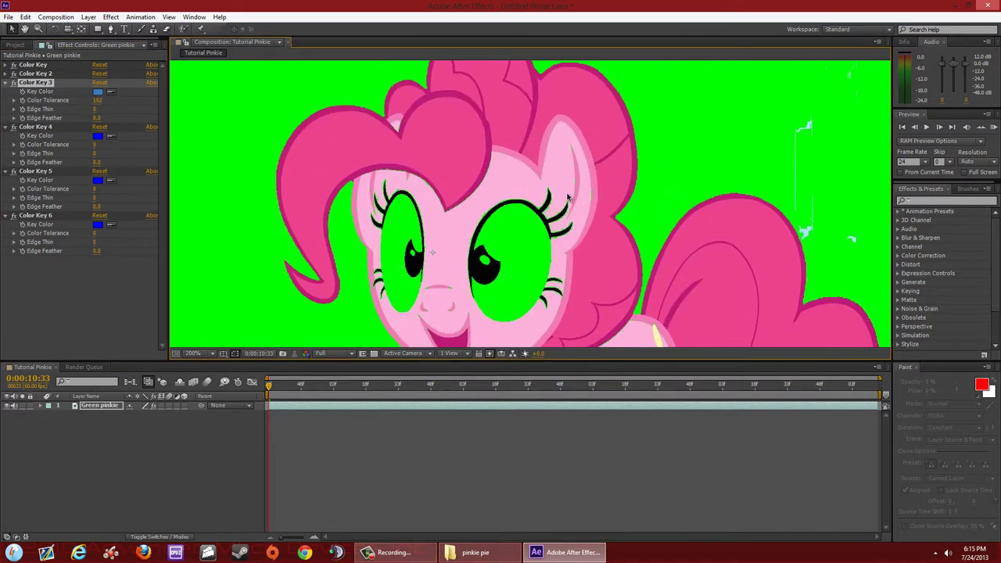
drag(389, 194, 534, 173)
drag(526, 136, 527, 125)
drag(498, 276, 518, 174)
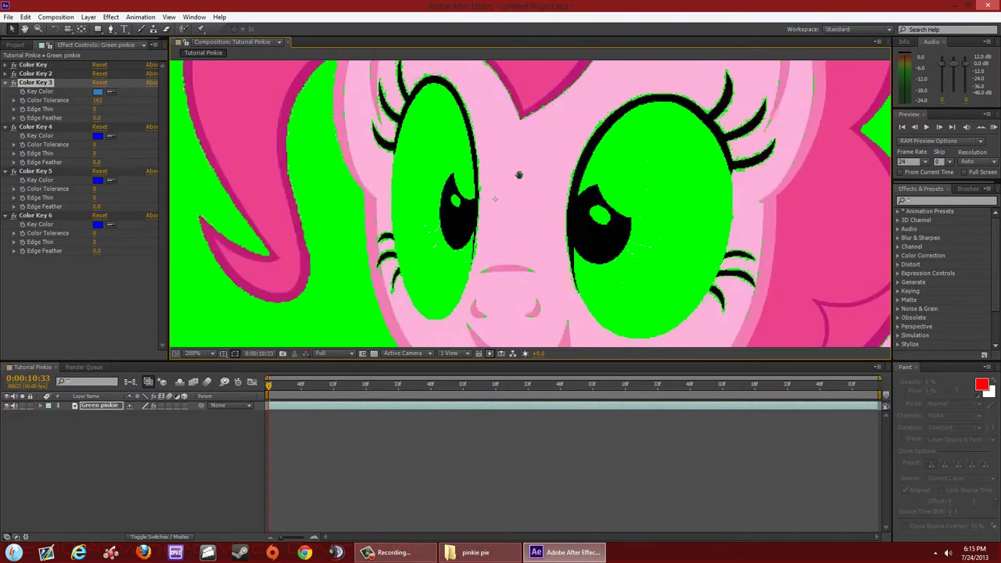
drag(515, 251, 492, 150)
drag(617, 295, 581, 158)
drag(755, 260, 592, 224)
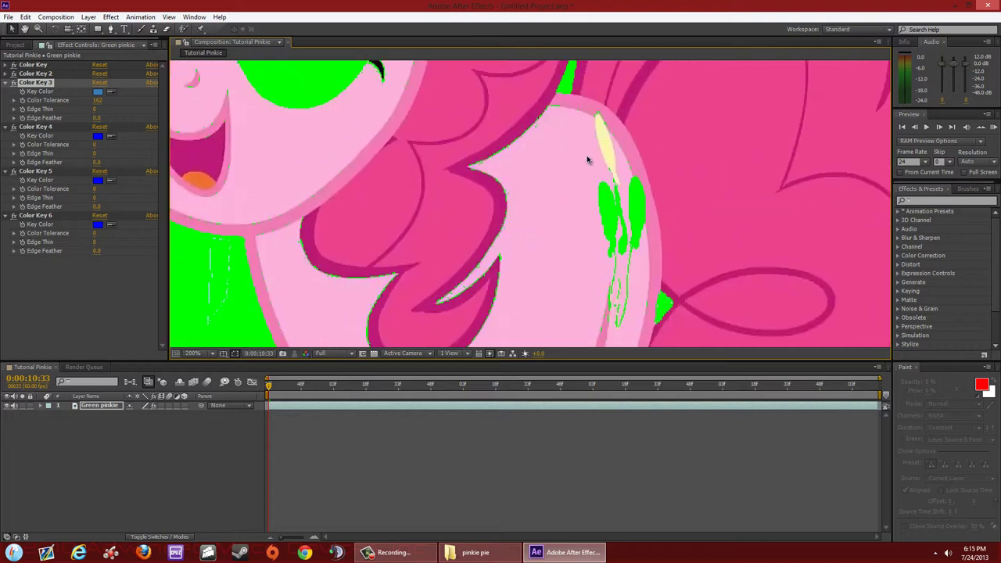
scroll(632, 171, down, 1)
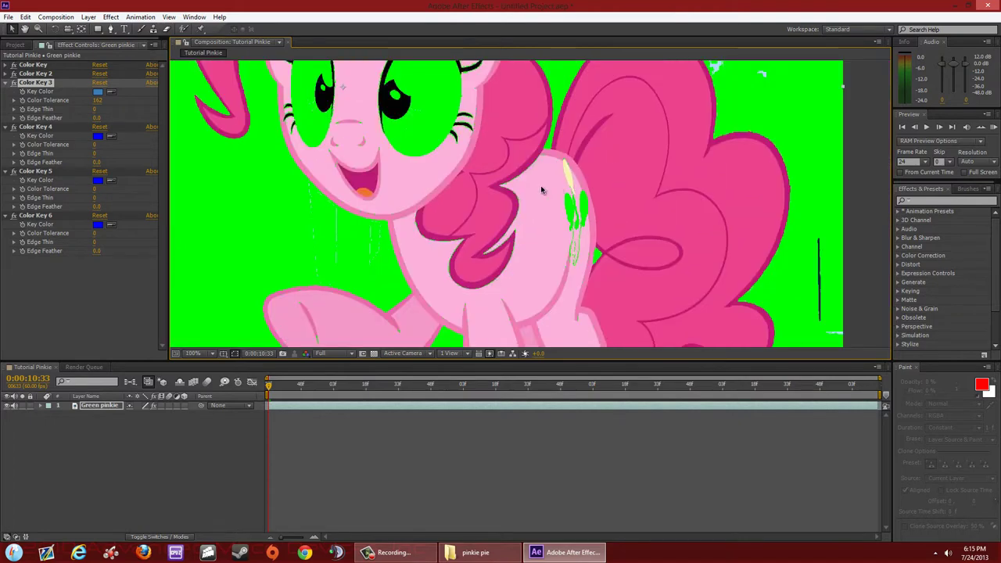
scroll(543, 190, up, 1)
scroll(517, 154, down, 4)
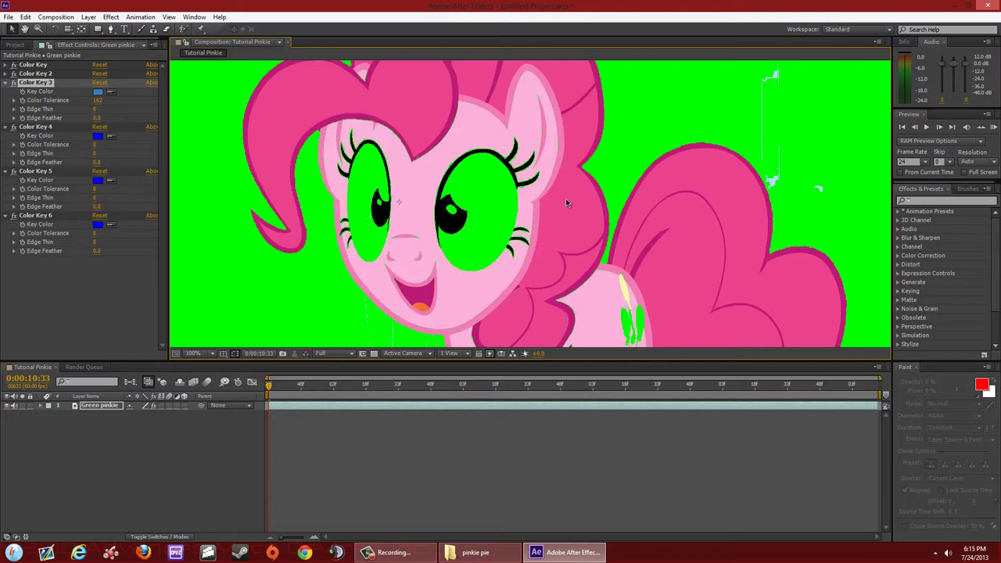
scroll(548, 202, up, 2)
scroll(474, 221, down, 2)
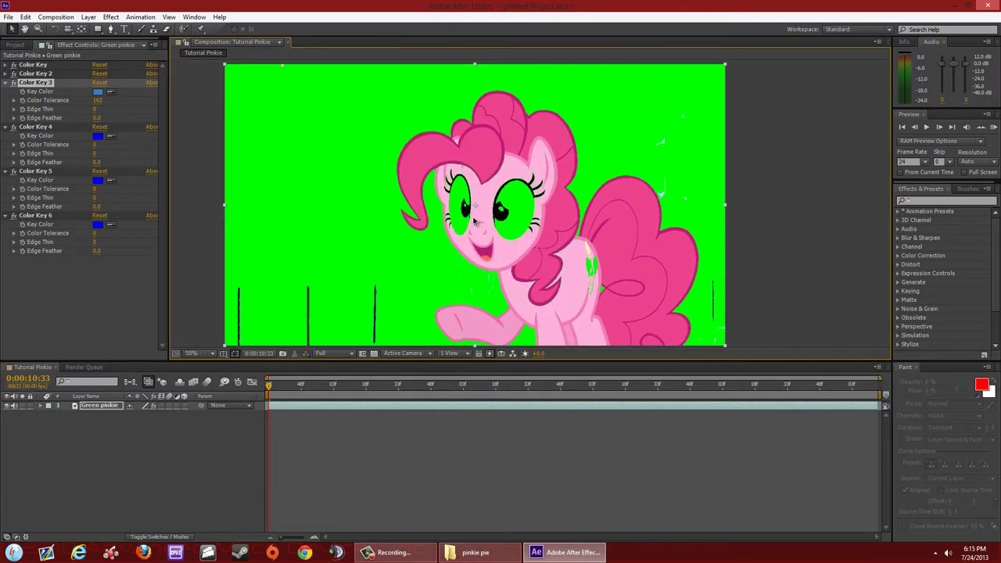
Lower Color Key 3's Color Tolerance to 113 and collapse the effect.
drag(98, 100, 75, 102)
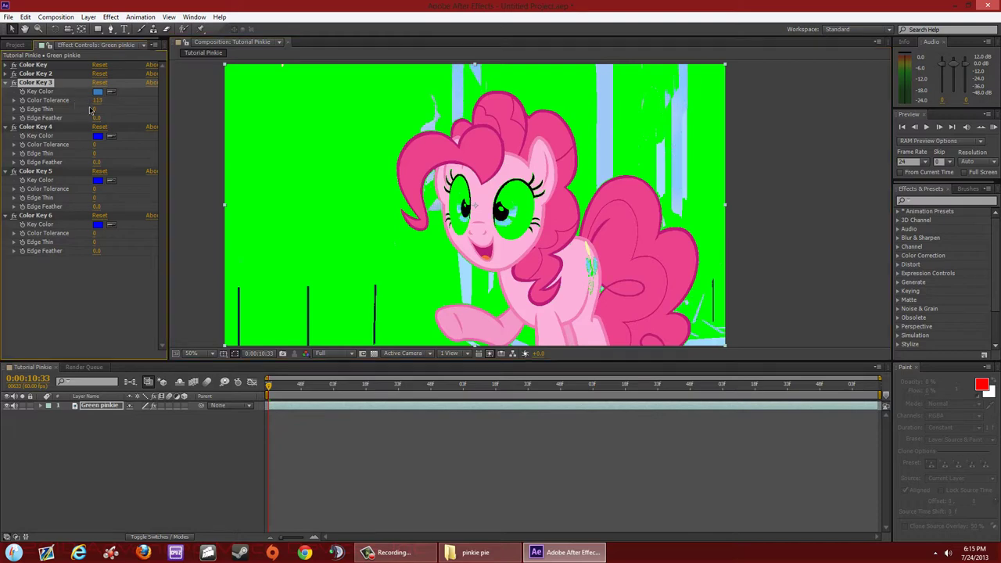
click(7, 82)
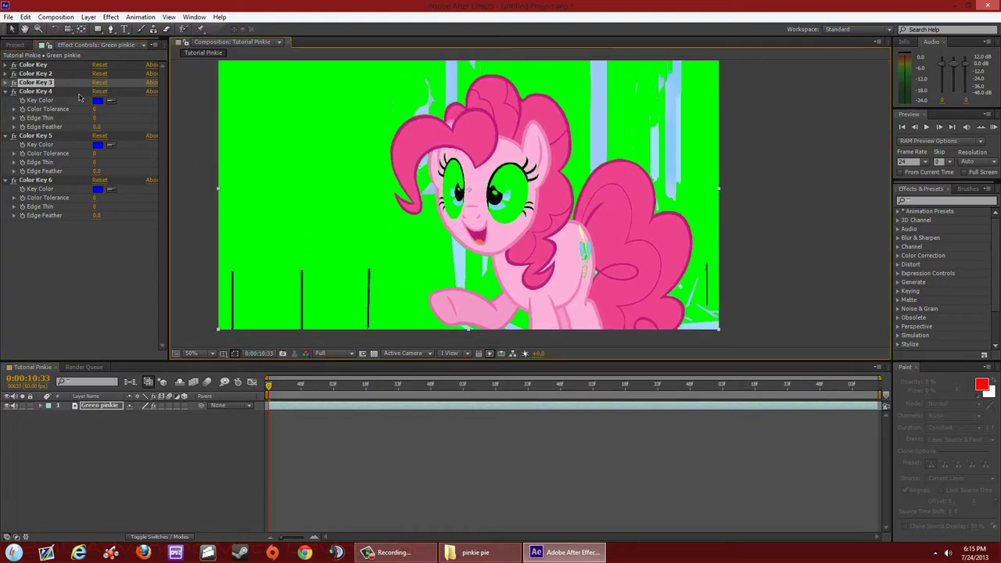
Sample the pale blue column behind the pony for Color Key 4, raise its Color Tolerance to 84, and check the keyed frame.
click(112, 101)
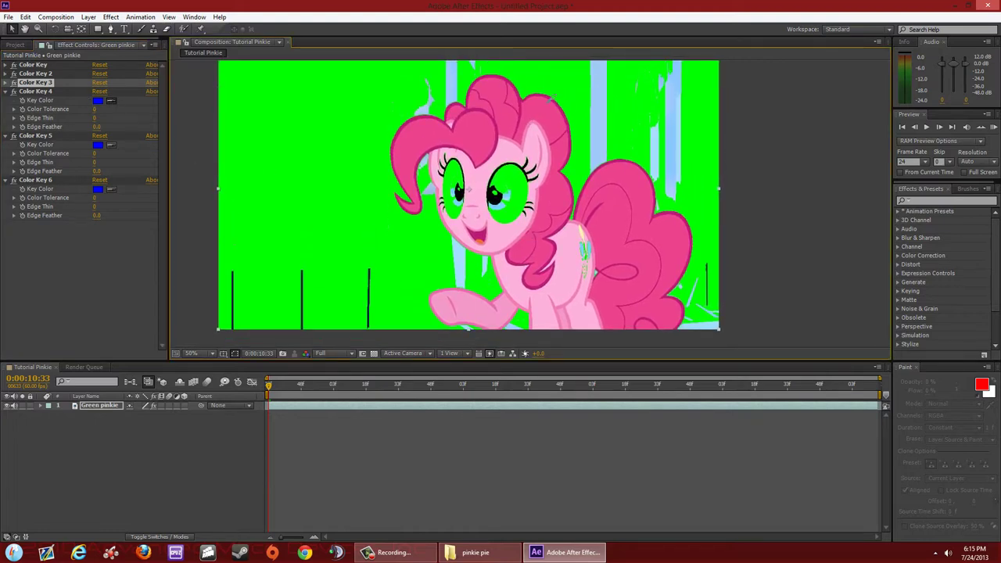
click(597, 94)
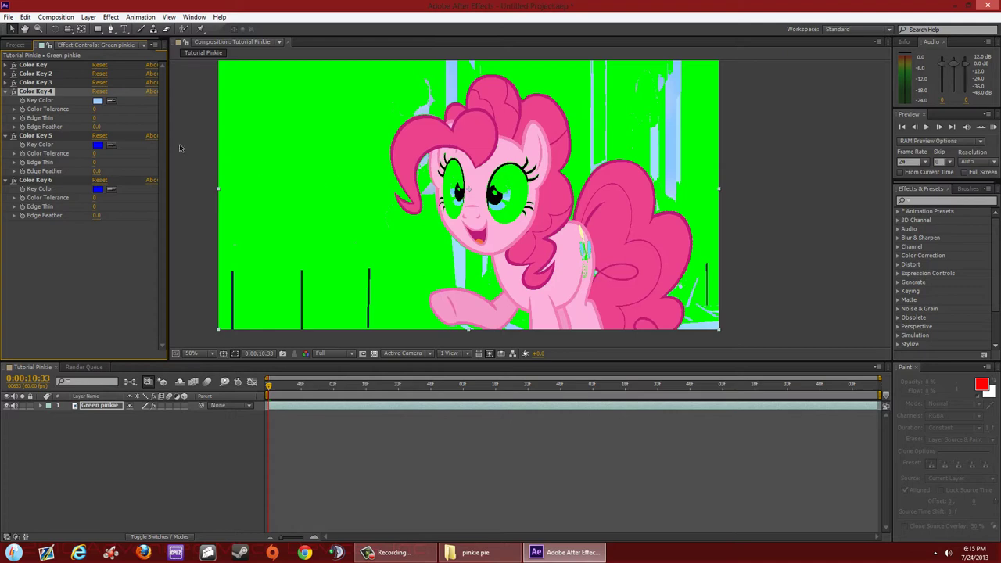
drag(94, 112, 126, 114)
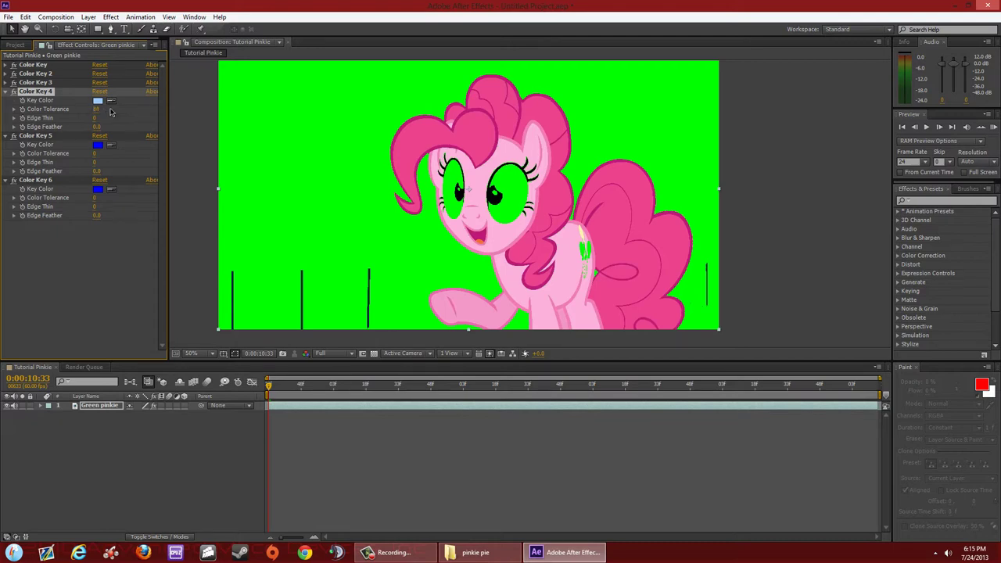
drag(615, 215, 588, 227)
scroll(582, 214, down, 1)
drag(518, 214, 546, 205)
scroll(547, 205, up, 2)
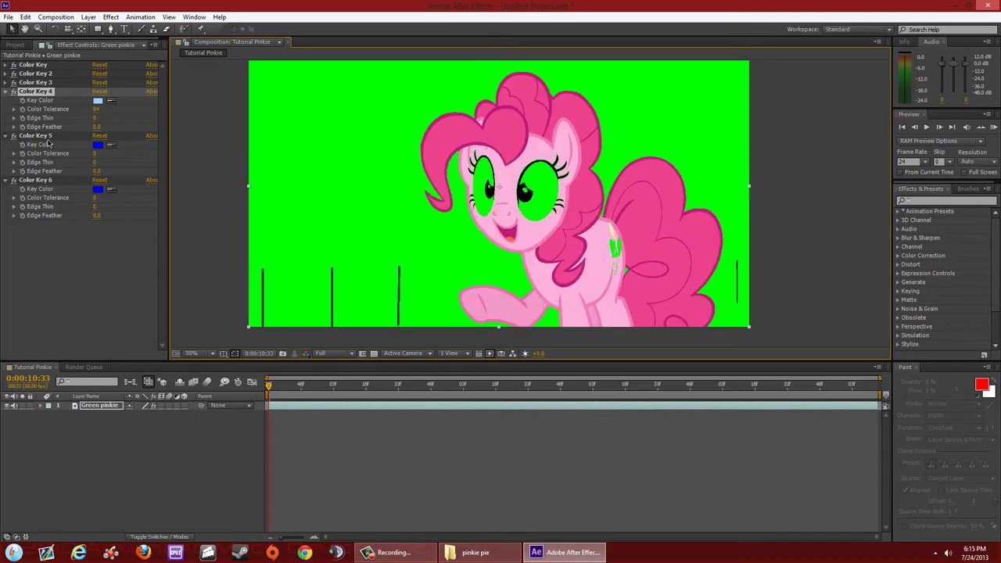
Preview the clip and scrub back and forth through the timeline to check the keyed background on other frames.
key(space)
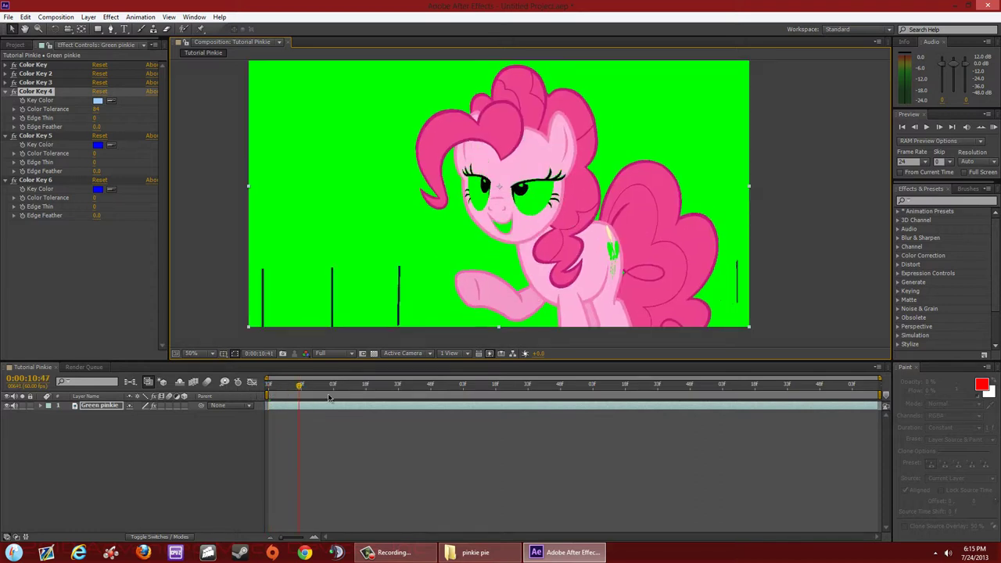
drag(633, 401, 726, 395)
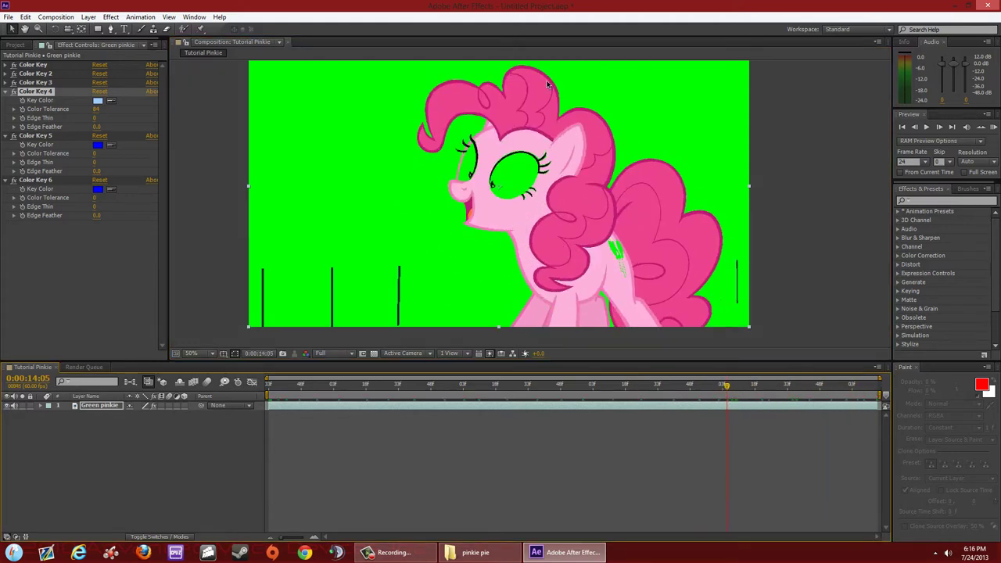
drag(727, 385, 356, 385)
drag(433, 386, 617, 389)
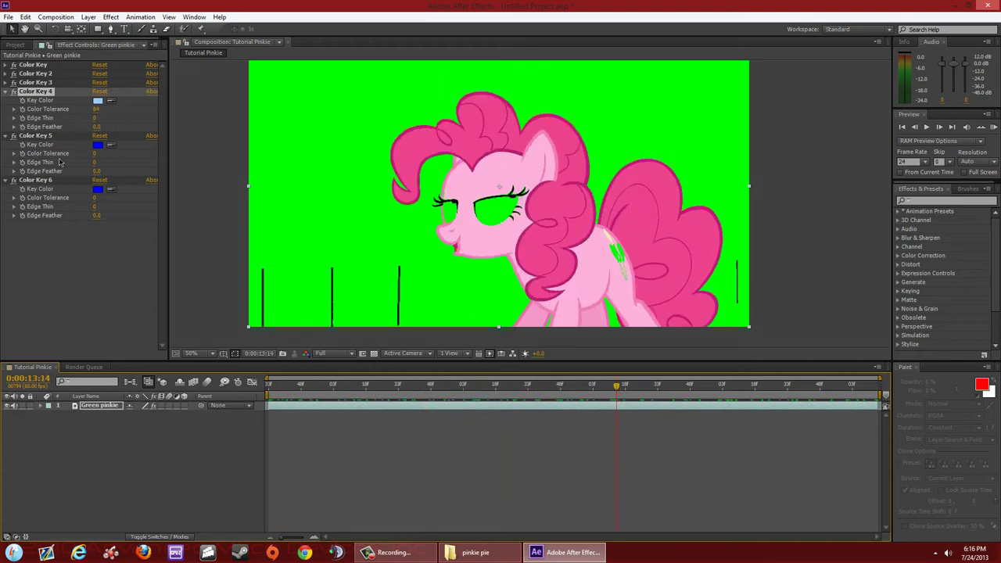
Collapse Color Key 4, sample a dark vertical background line for Color Key 5, and raise its Color Tolerance to 26.
click(4, 92)
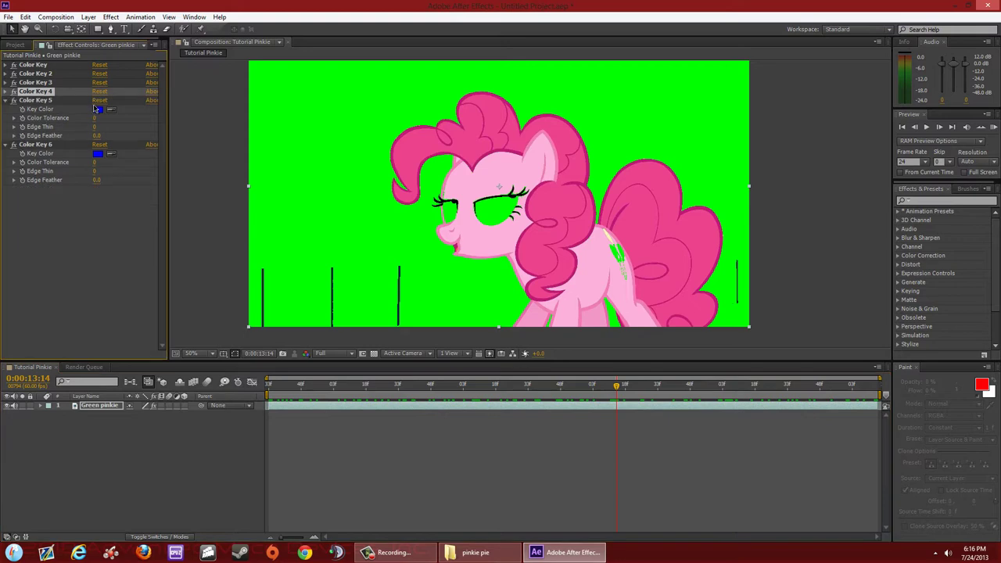
click(112, 111)
click(332, 274)
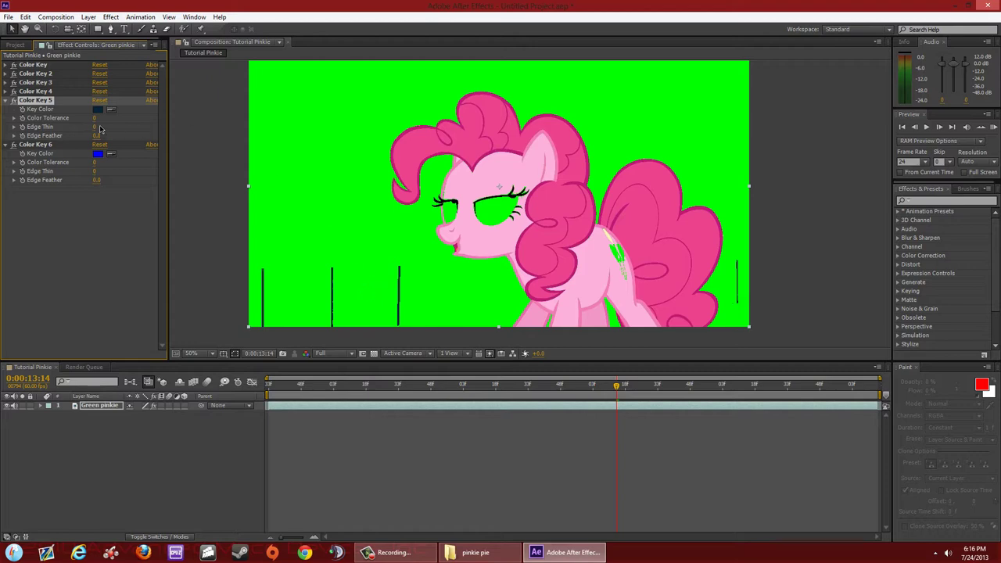
drag(96, 117, 106, 119)
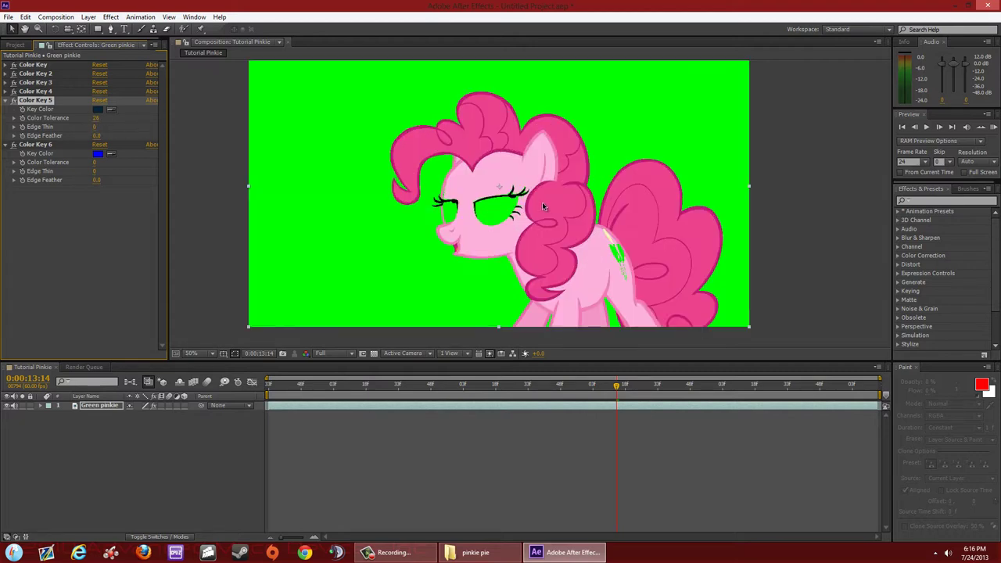
drag(549, 226, 560, 233)
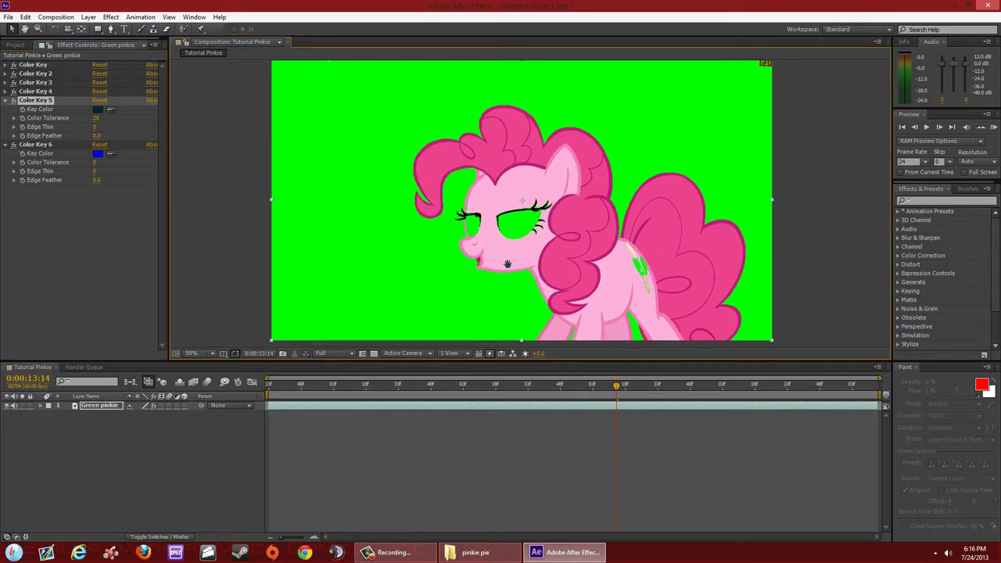
drag(507, 264, 498, 262)
Scrub through the clip and examine the pony's eye and mane edges up close for keying problems.
drag(615, 386, 760, 388)
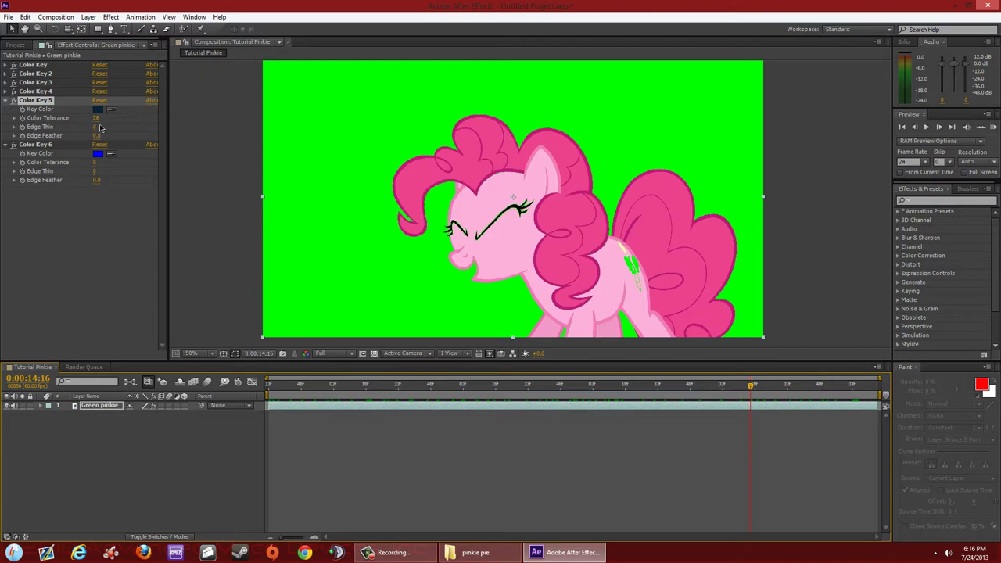
drag(756, 390, 577, 354)
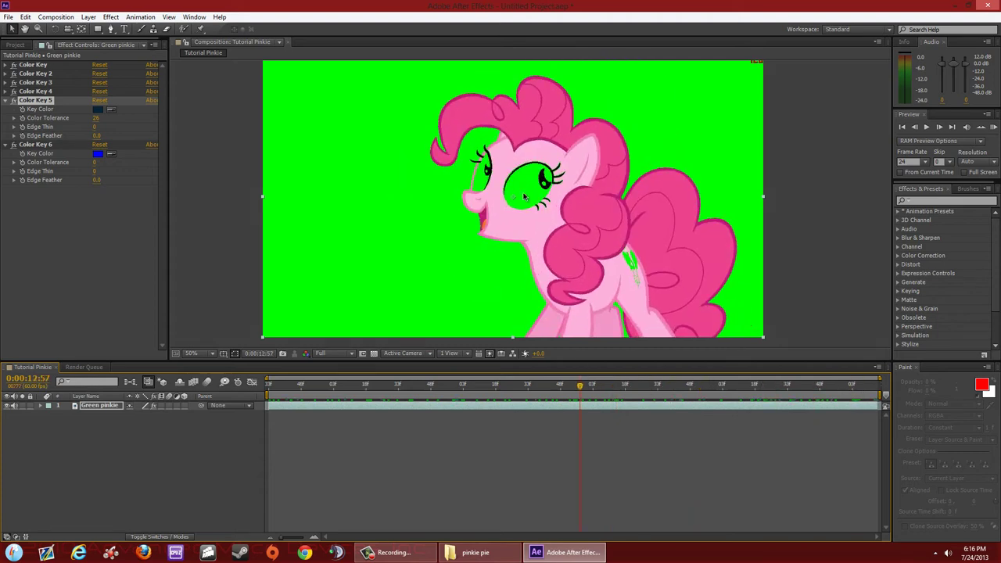
scroll(594, 264, up, 3)
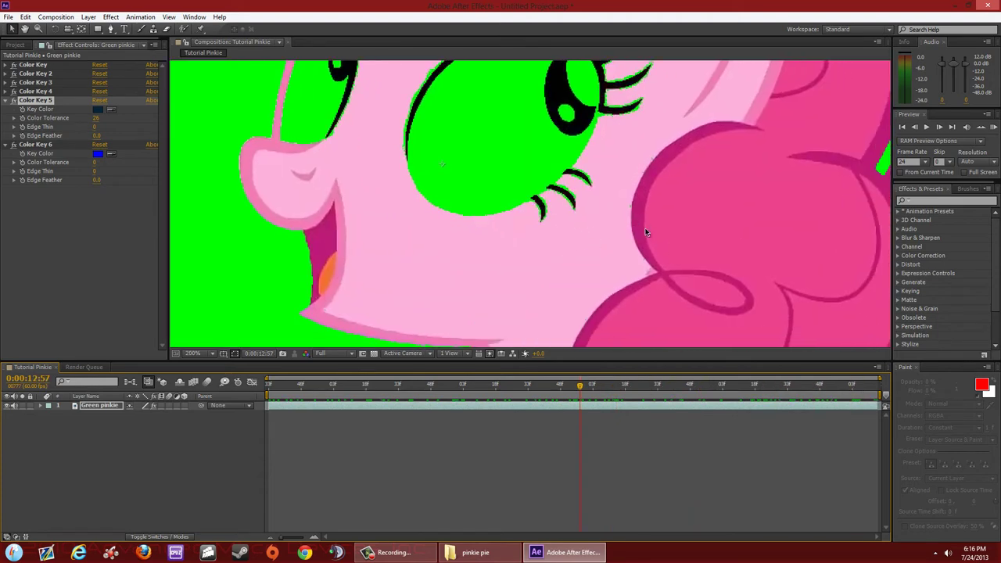
scroll(618, 212, down, 3)
drag(603, 200, 599, 231)
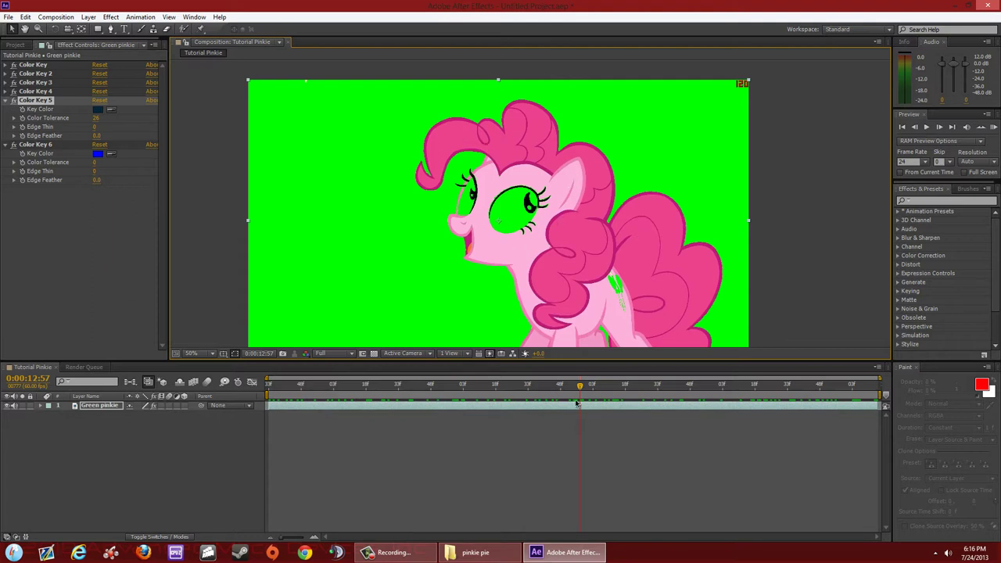
drag(581, 387, 552, 387)
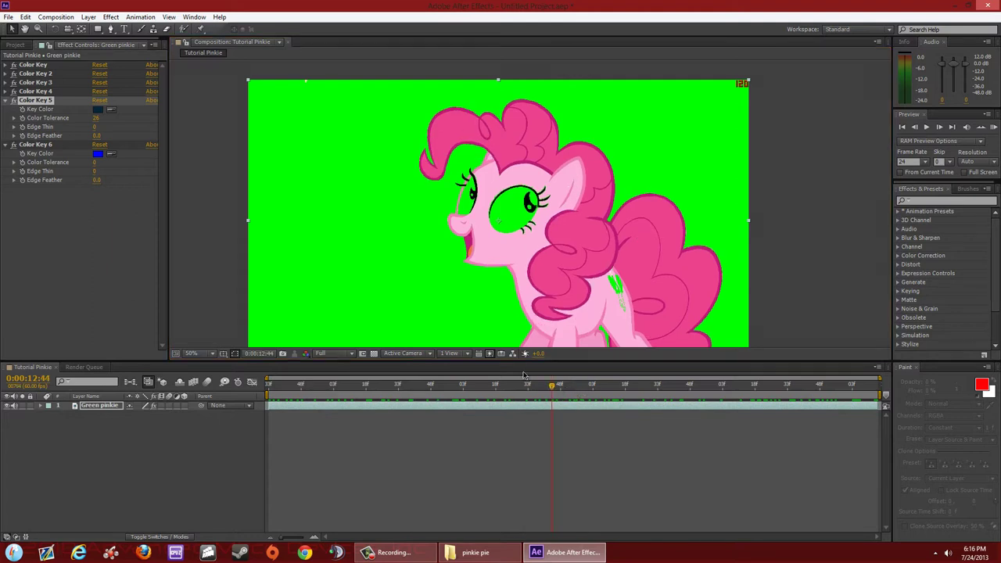
Collapse Color Key 5 and delete the unused Color Key 6 effect.
click(6, 102)
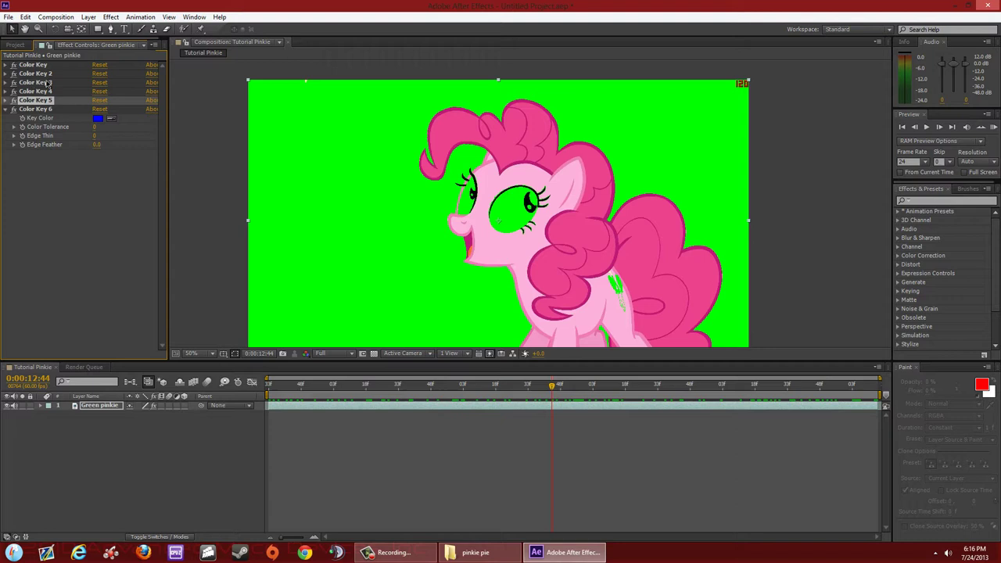
click(60, 111)
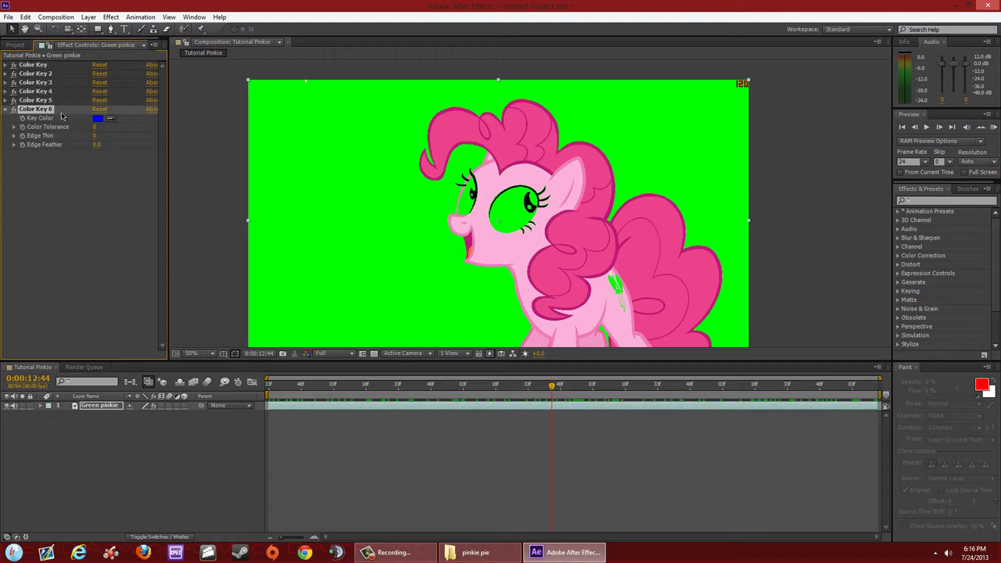
key(Delete)
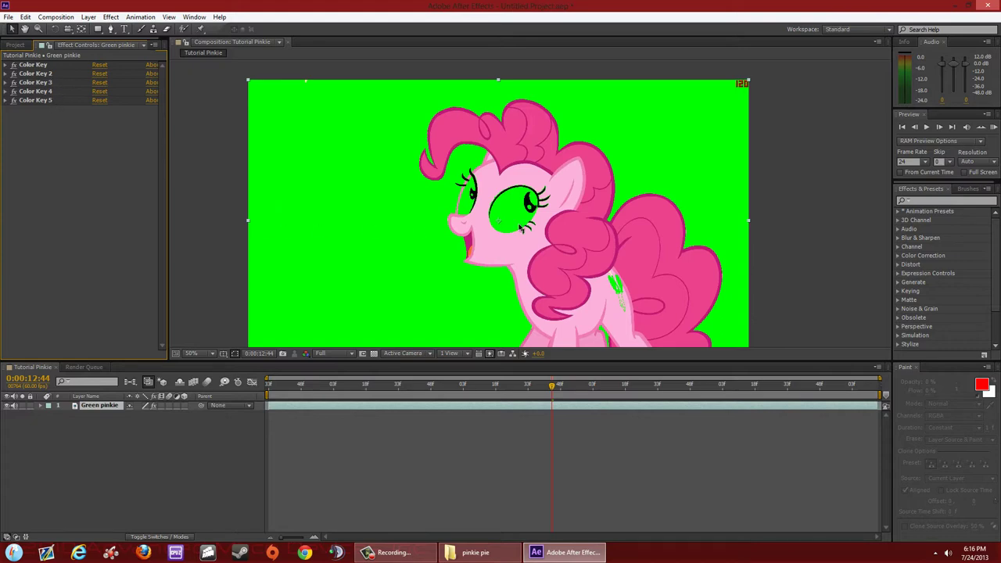
Return to the clip's first frame at 0:00:10:33 and examine the jagged edges around the pony's eyes.
drag(550, 384, 268, 391)
scroll(451, 249, up, 1)
scroll(528, 208, up, 1)
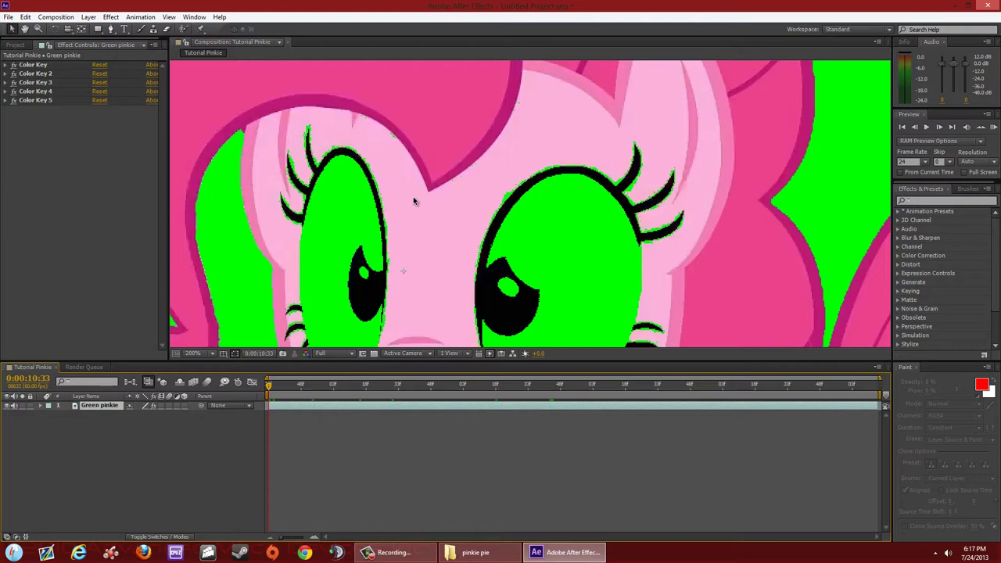
scroll(415, 202, down, 2)
Add the Refine Matte effect from the Matte category to the Green pinkie layer below the Color Keys.
right_click(29, 149)
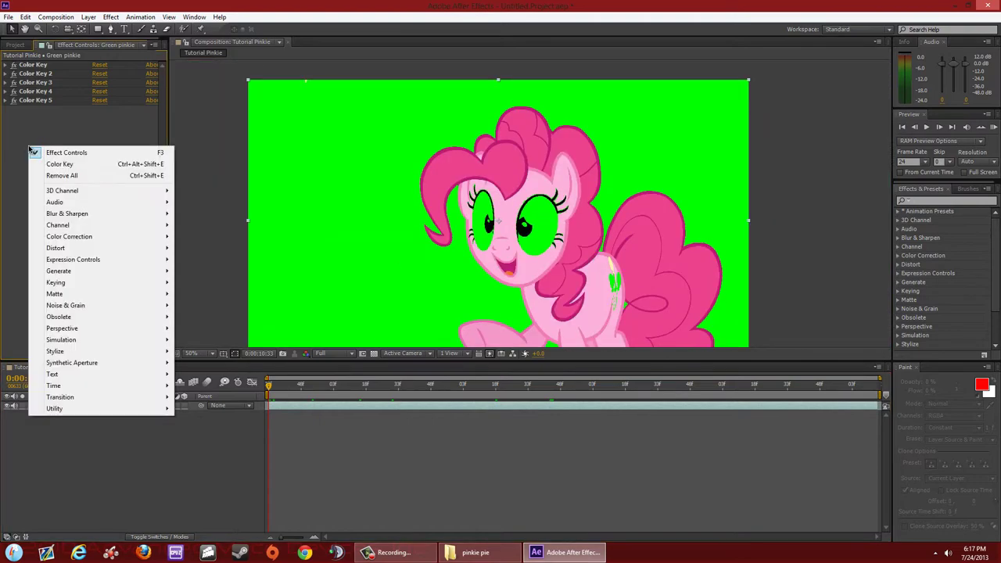
click(34, 132)
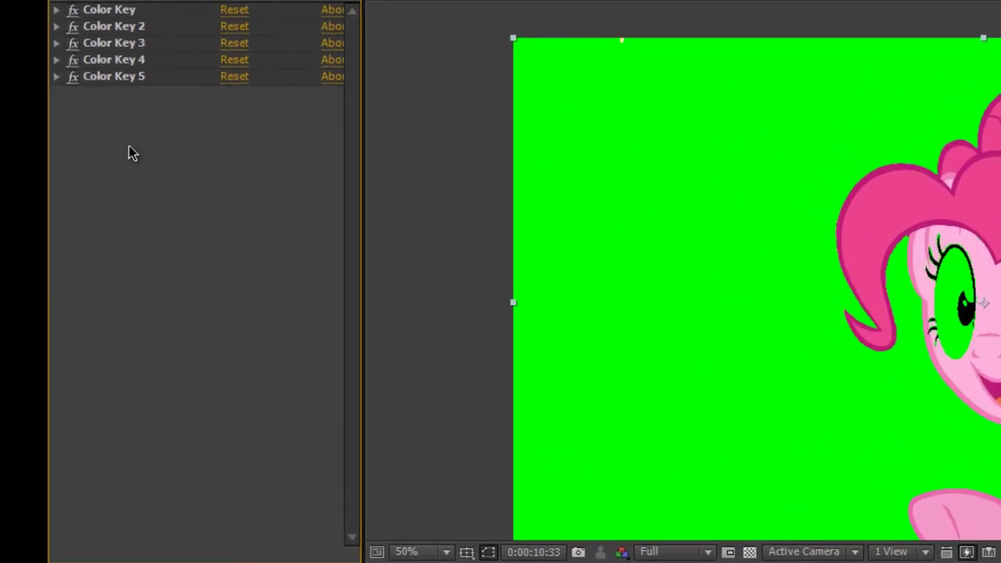
right_click(107, 137)
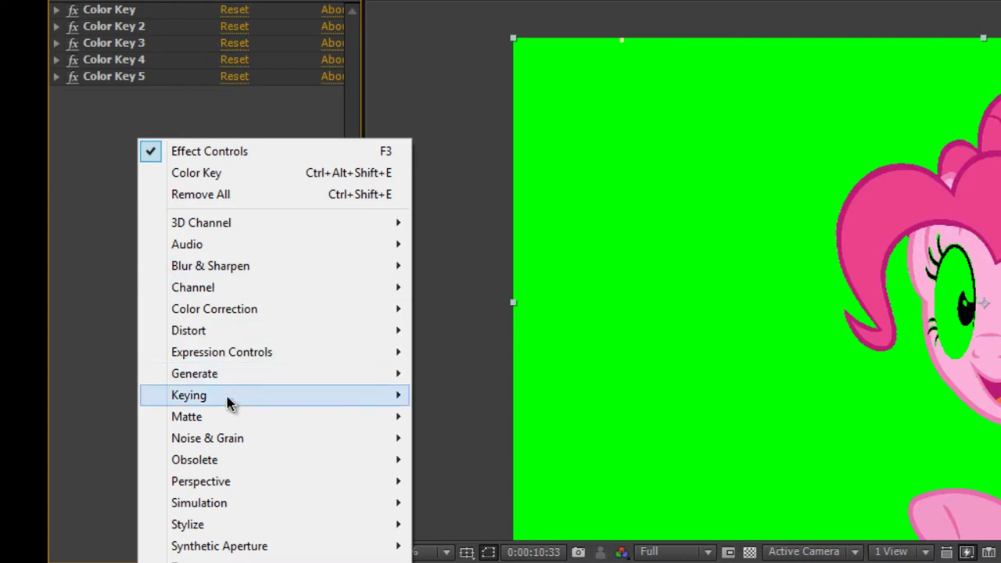
mouse_move(229, 397)
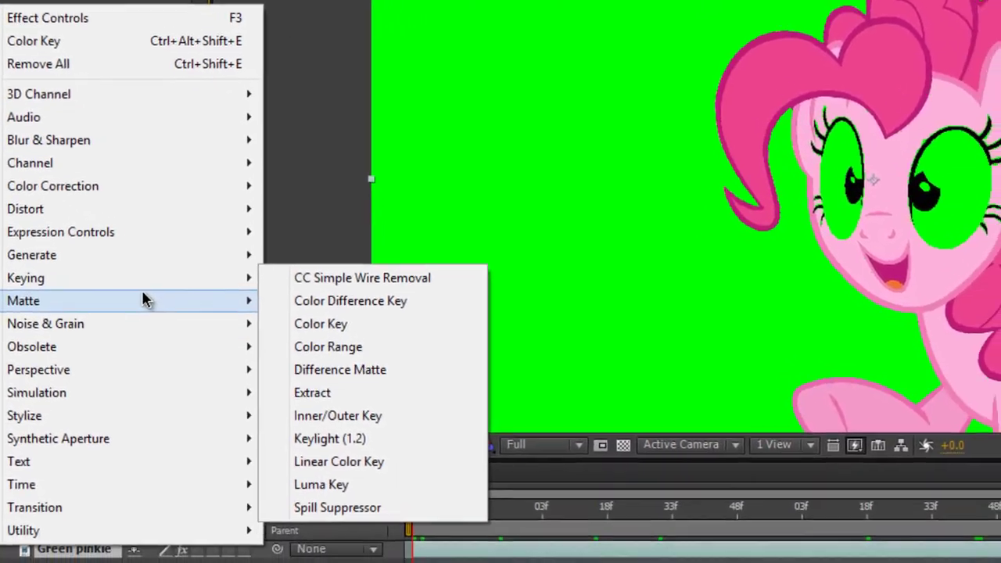
mouse_move(233, 423)
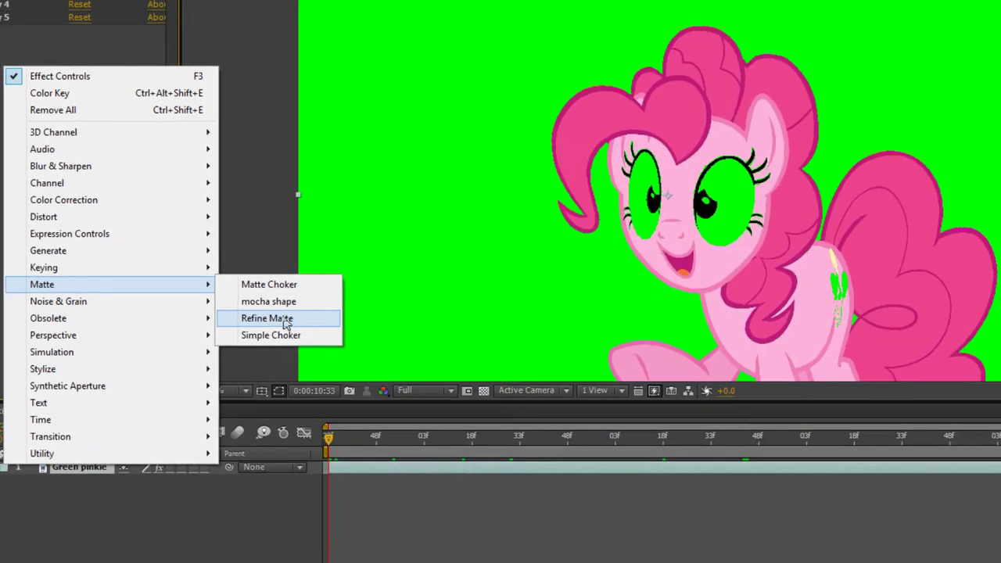
click(286, 318)
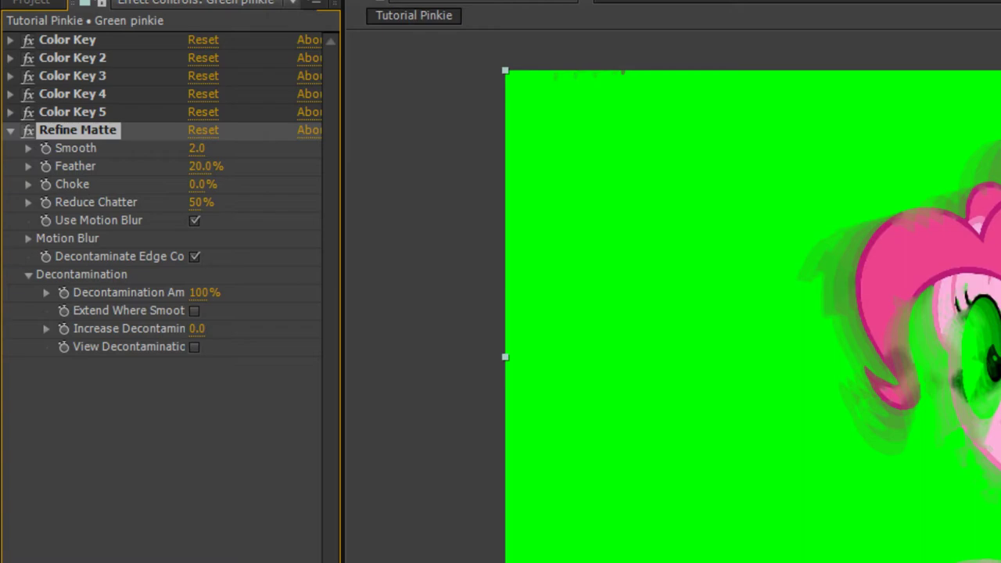
Turn off Decontaminate Edge Colors and Use Motion Blur in the Refine Matte effect.
scroll(673, 297, up, 2)
scroll(674, 297, down, 1)
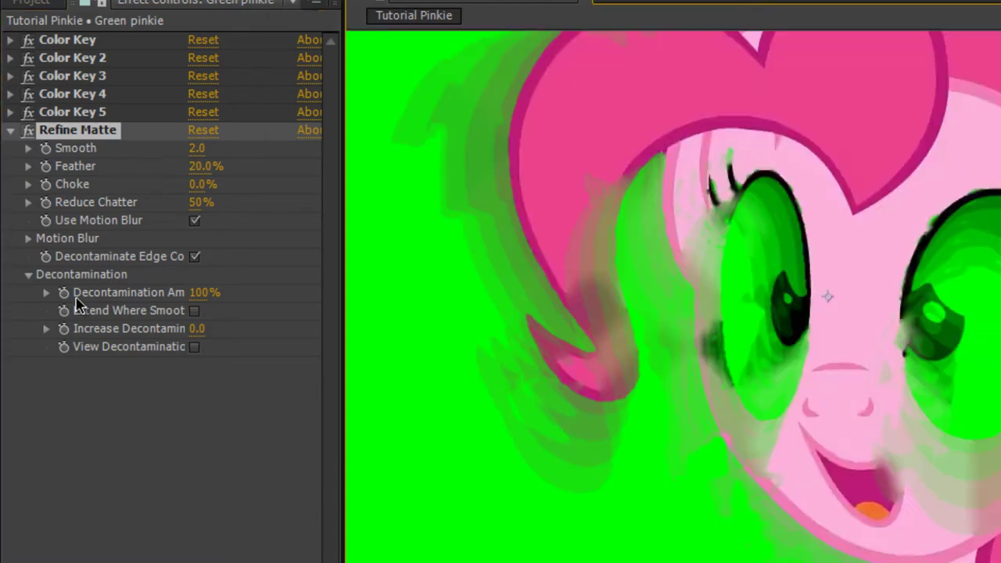
click(195, 256)
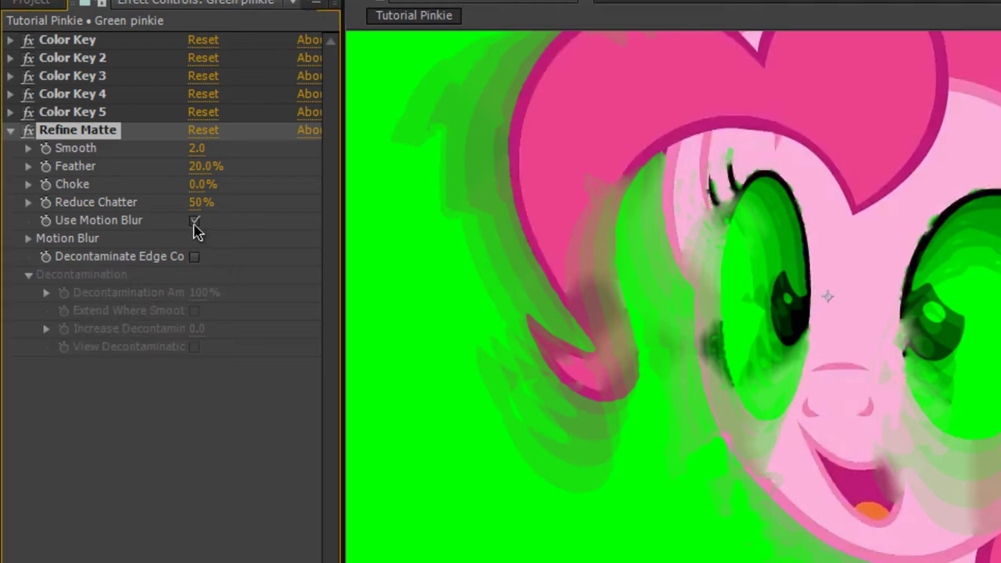
click(194, 220)
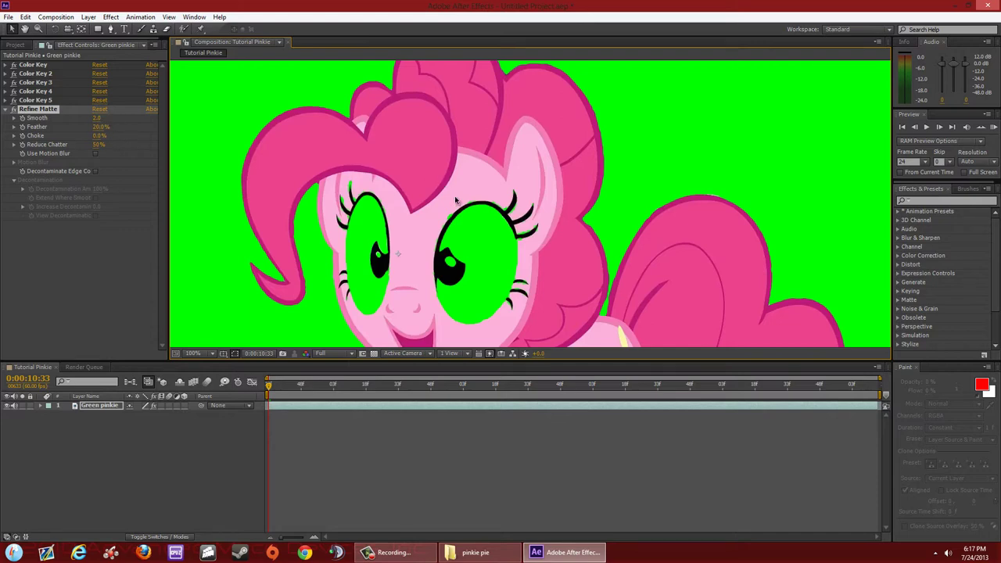
Compare the pony's eyelash, mouth and mane edges with the Refine Matte effect disabled and enabled.
scroll(455, 201, up, 1)
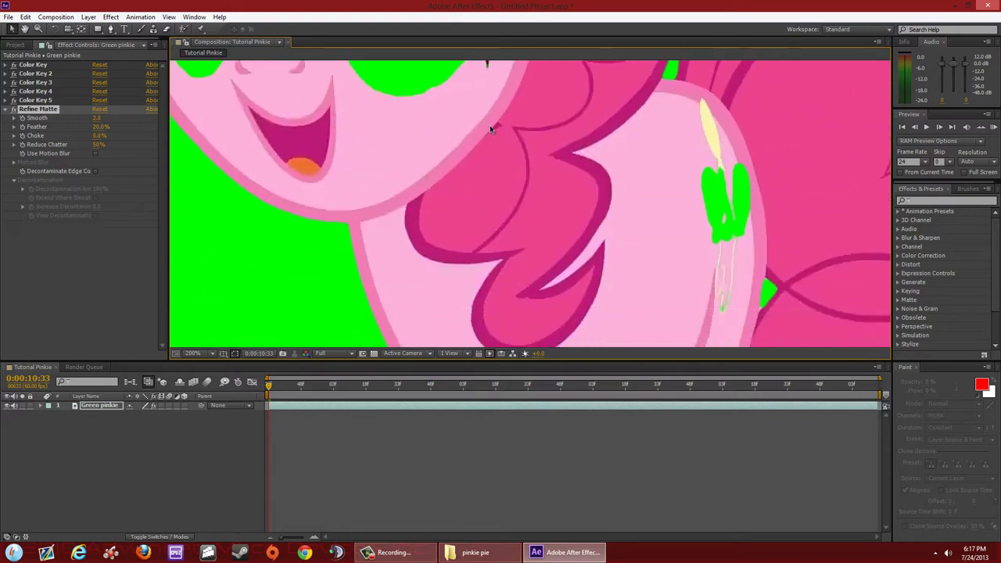
scroll(490, 129, up, 1)
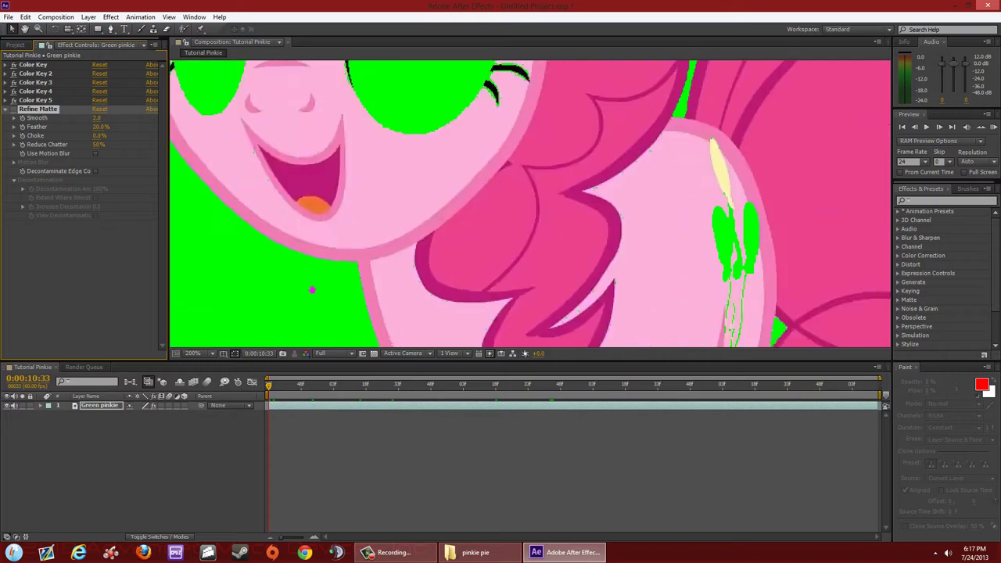
scroll(417, 199, up, 2)
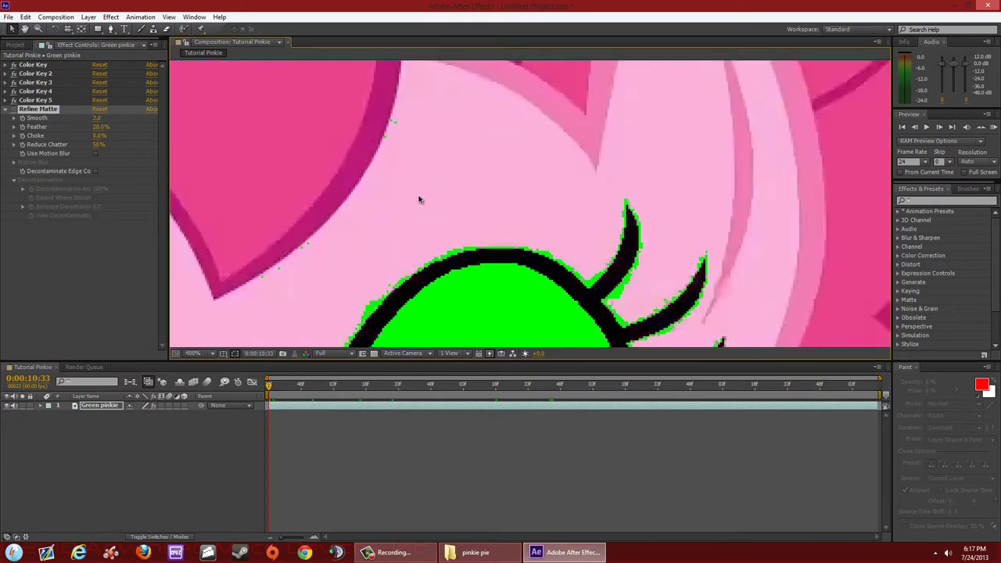
click(13, 110)
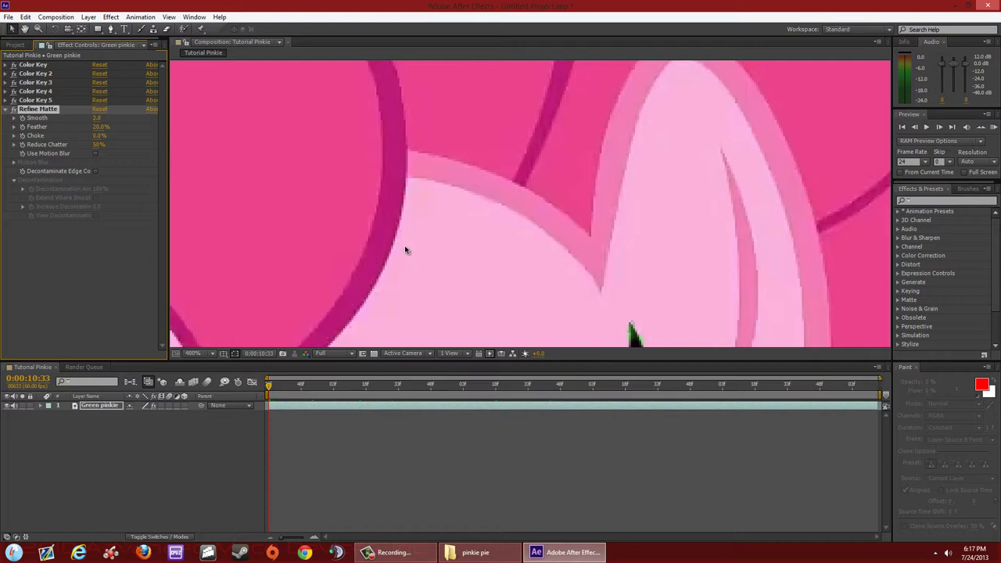
scroll(405, 250, down, 3)
scroll(465, 201, up, 3)
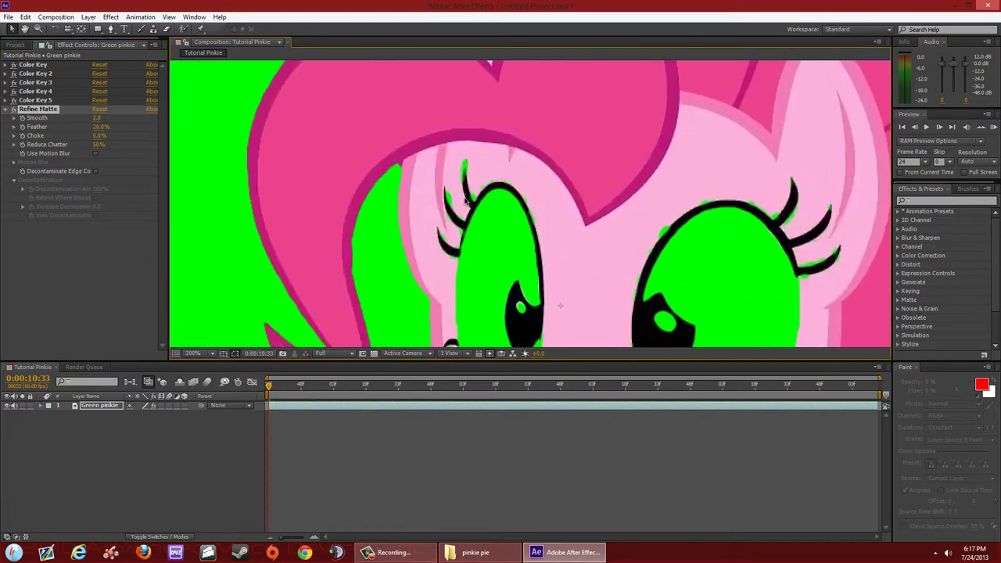
scroll(466, 200, up, 2)
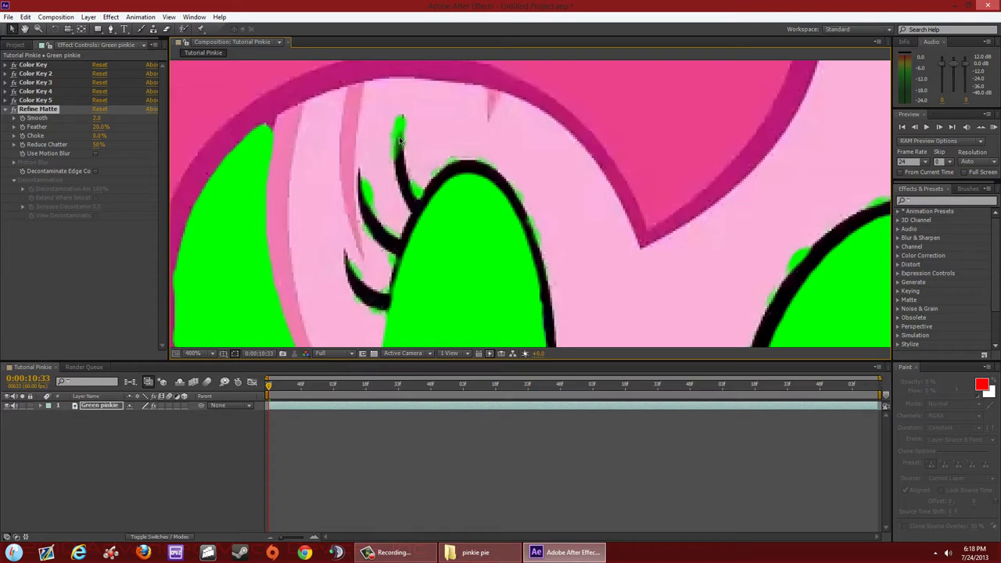
scroll(398, 205, down, 2)
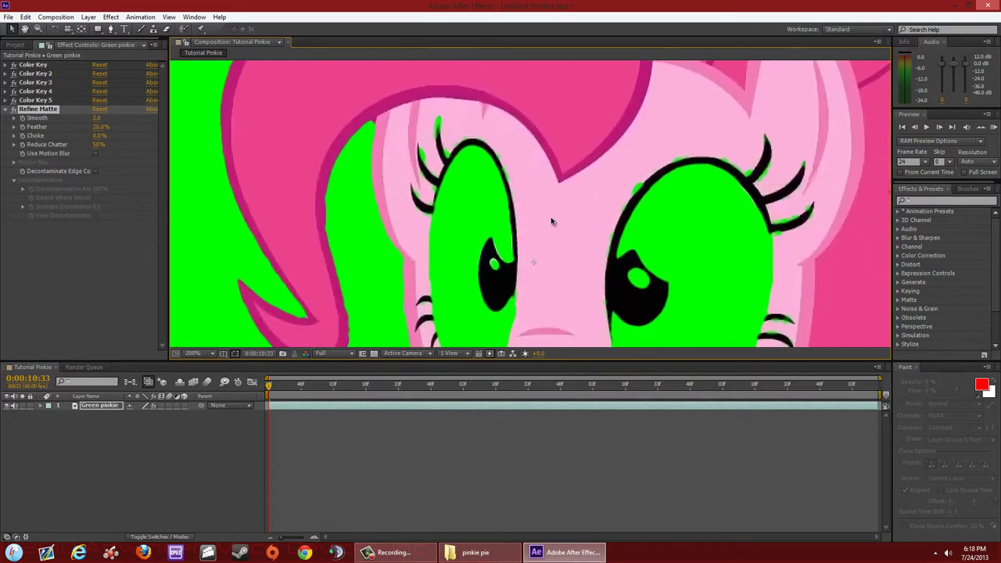
scroll(551, 222, down, 2)
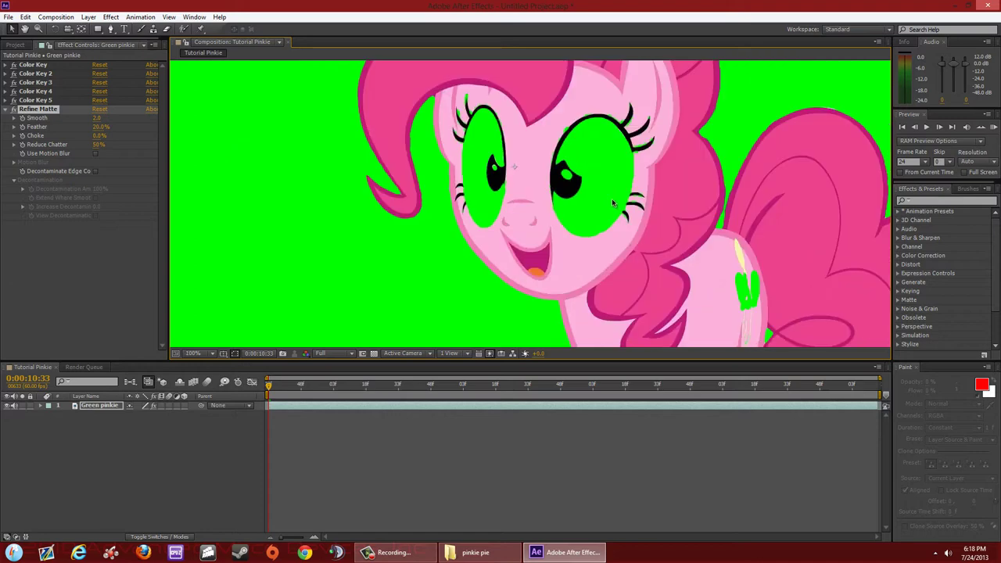
drag(613, 204, 562, 224)
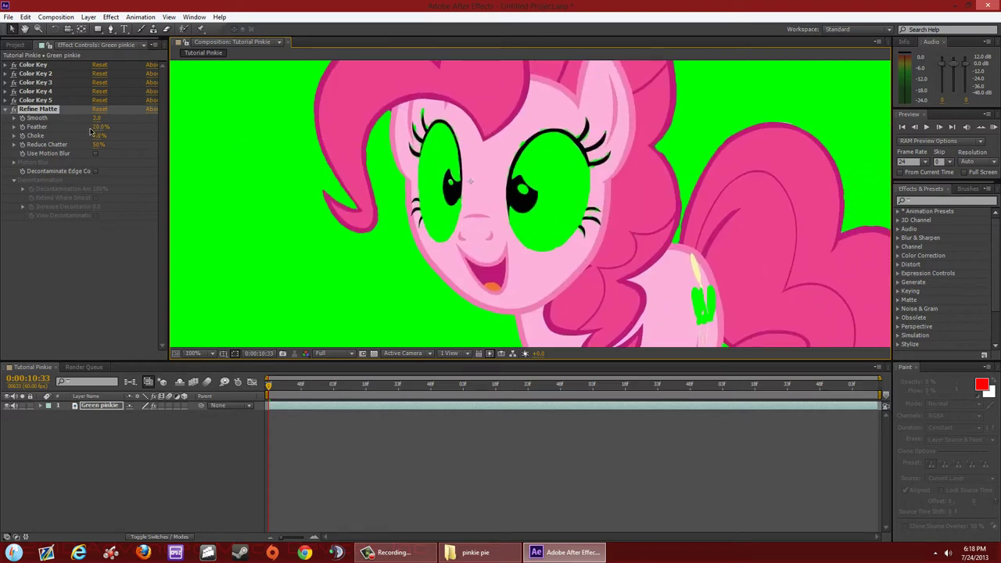
Collapse the Refine Matte settings and examine the outer mane edge against the green background.
click(9, 110)
scroll(619, 247, up, 4)
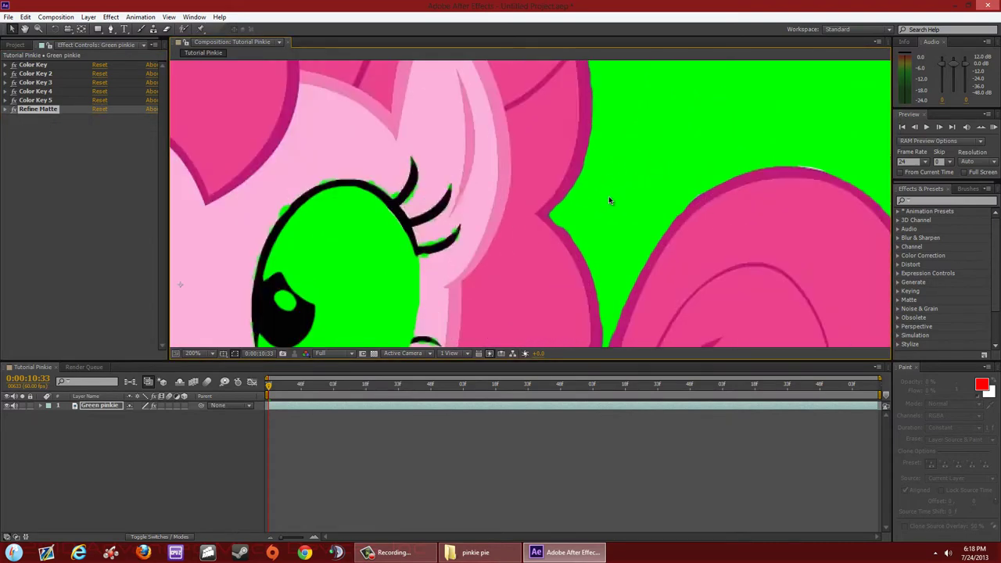
scroll(608, 196, up, 3)
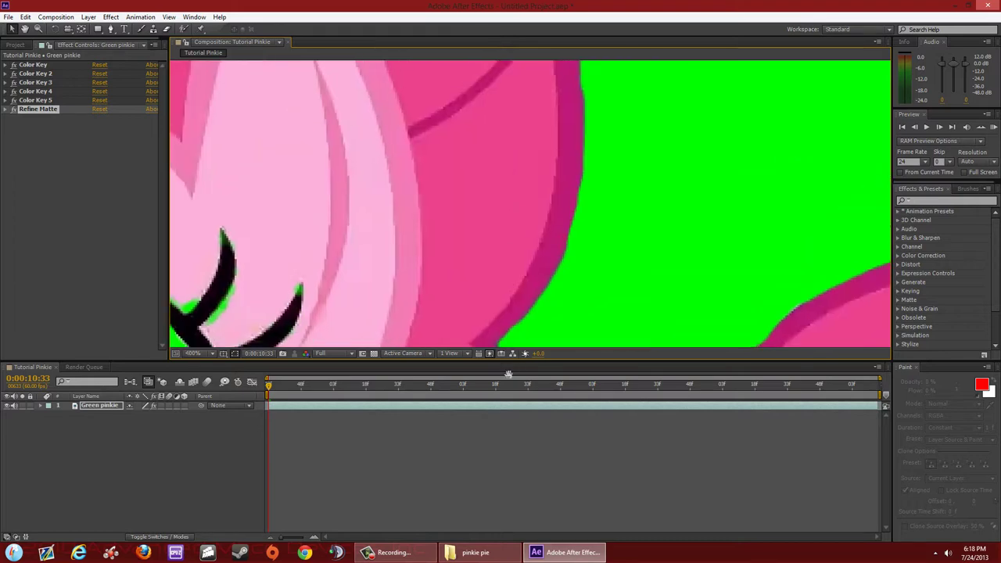
scroll(511, 142, down, 1)
scroll(511, 150, up, 5)
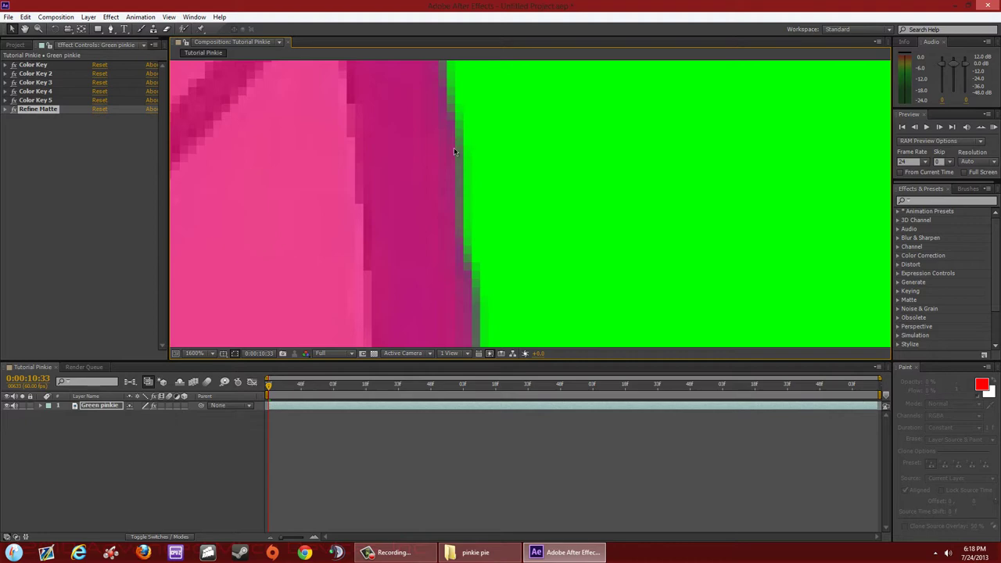
scroll(464, 169, down, 10)
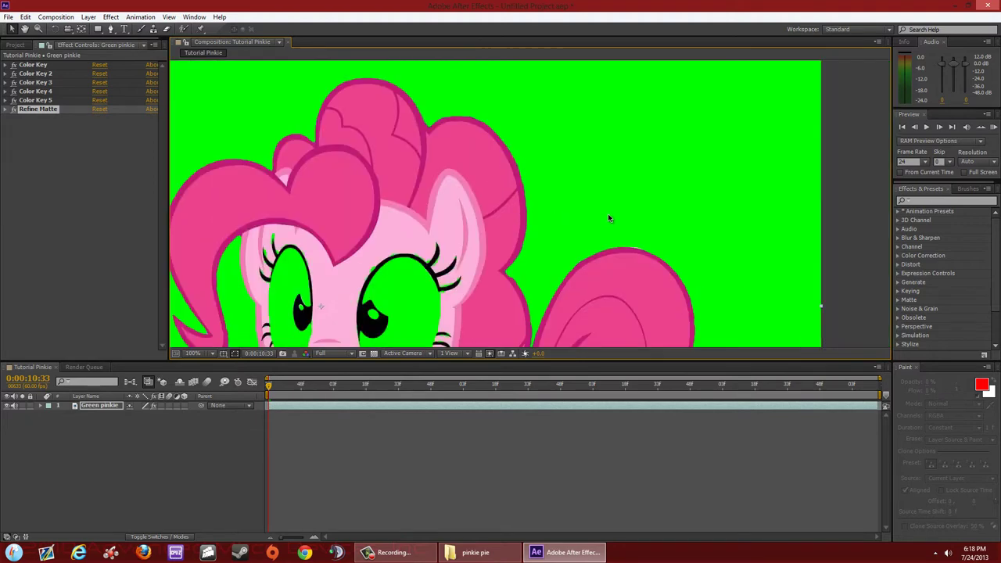
scroll(665, 202, down, 2)
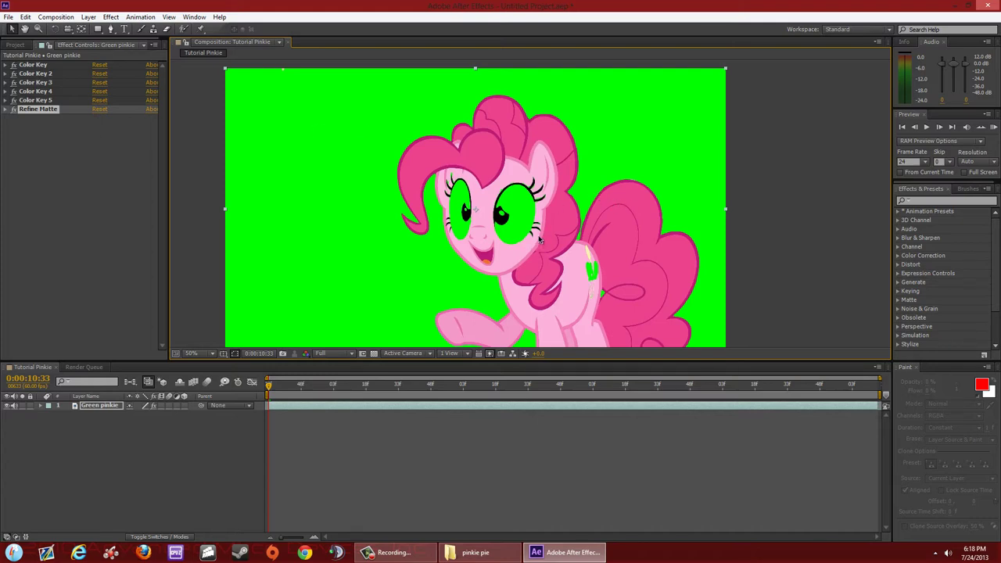
Add the Matte Choker effect from the Matte category to the Green pinkie layer, below Refine Matte.
scroll(538, 162, up, 2)
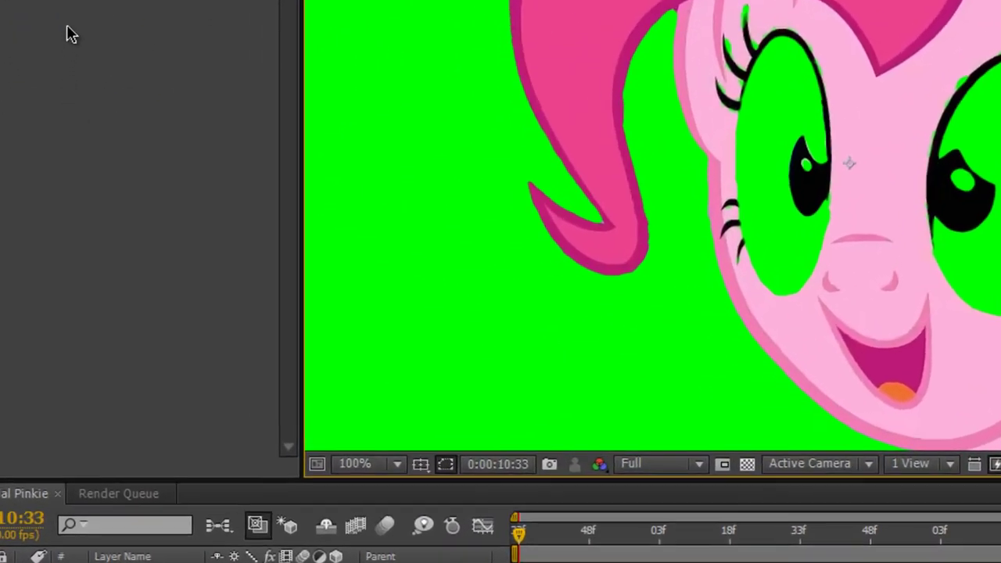
right_click(60, 151)
mouse_move(179, 346)
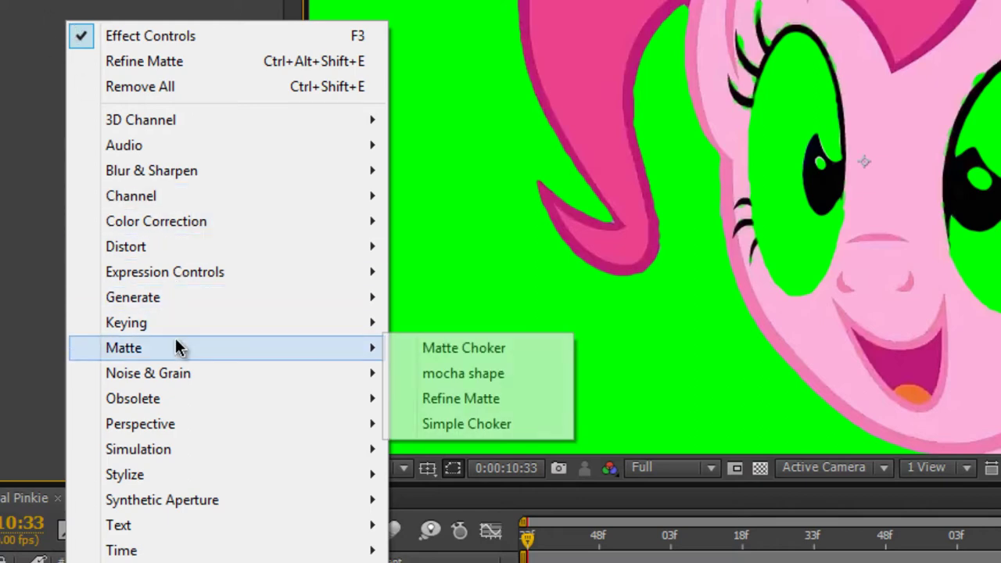
click(463, 350)
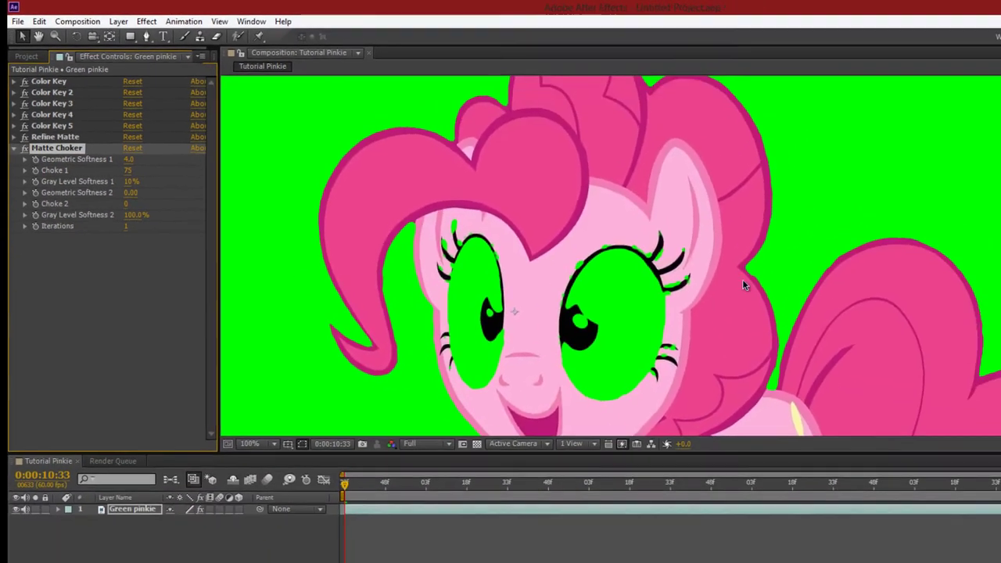
Examine the choked edges around the mane, body and foreleg, and check the clip around 0:00:12:17.
scroll(987, 373, up, 1)
drag(973, 245, 770, 401)
scroll(770, 400, up, 1)
drag(430, 153, 430, 253)
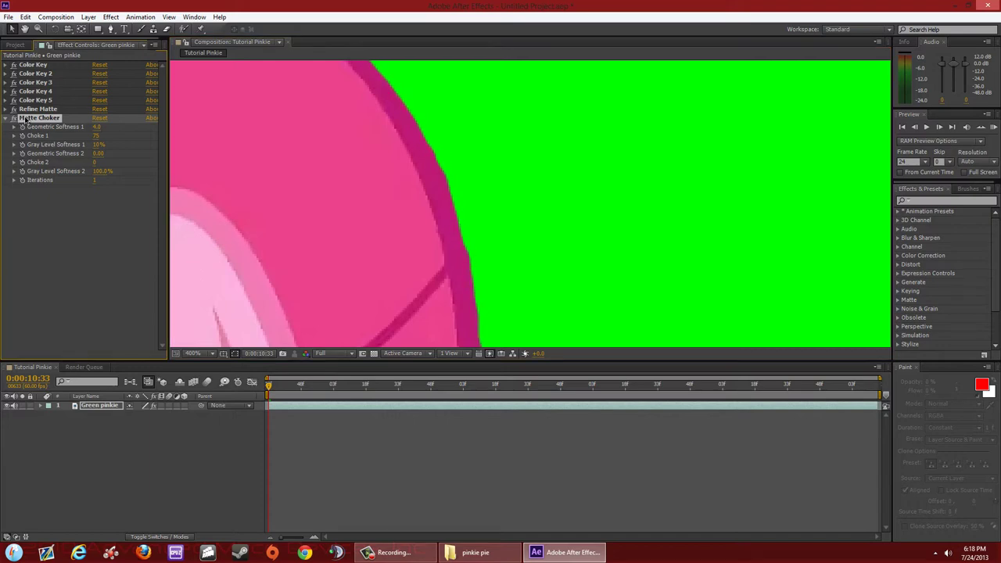
scroll(510, 308, down, 4)
drag(389, 235, 469, 137)
drag(595, 297, 497, 117)
drag(311, 271, 414, 201)
drag(339, 199, 472, 196)
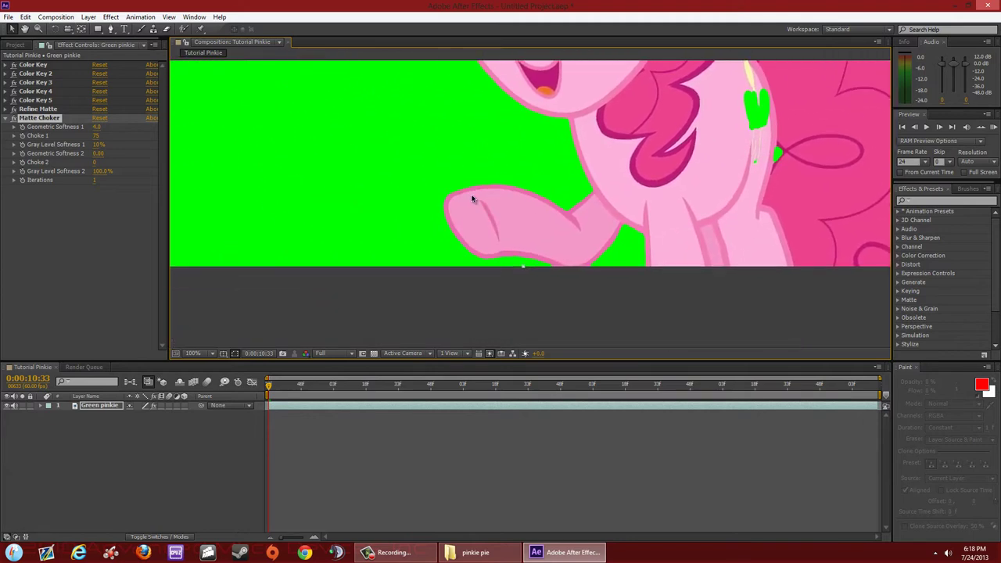
scroll(563, 176, up, 1)
drag(565, 177, 456, 268)
scroll(455, 268, down, 1)
scroll(457, 272, down, 2)
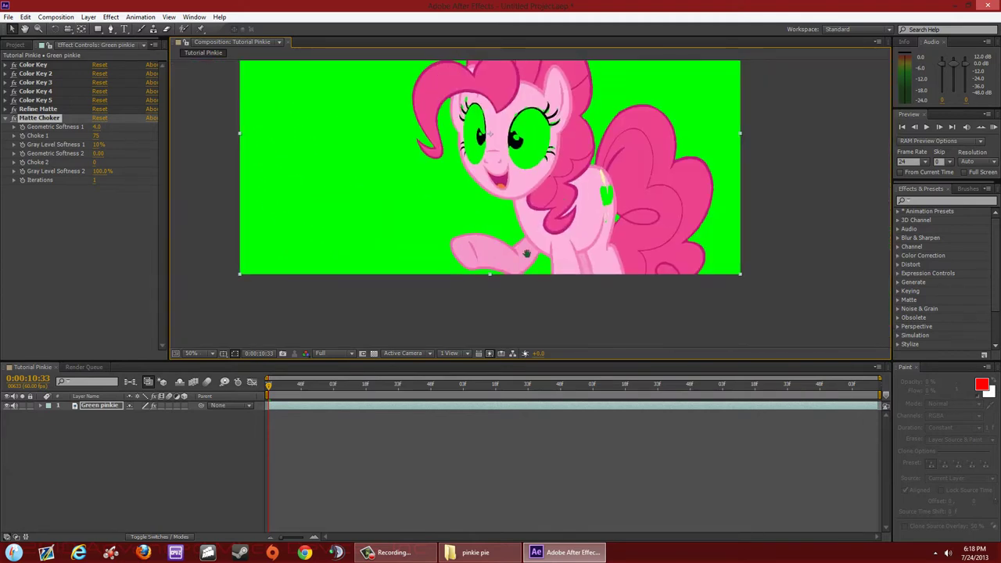
drag(273, 389, 495, 400)
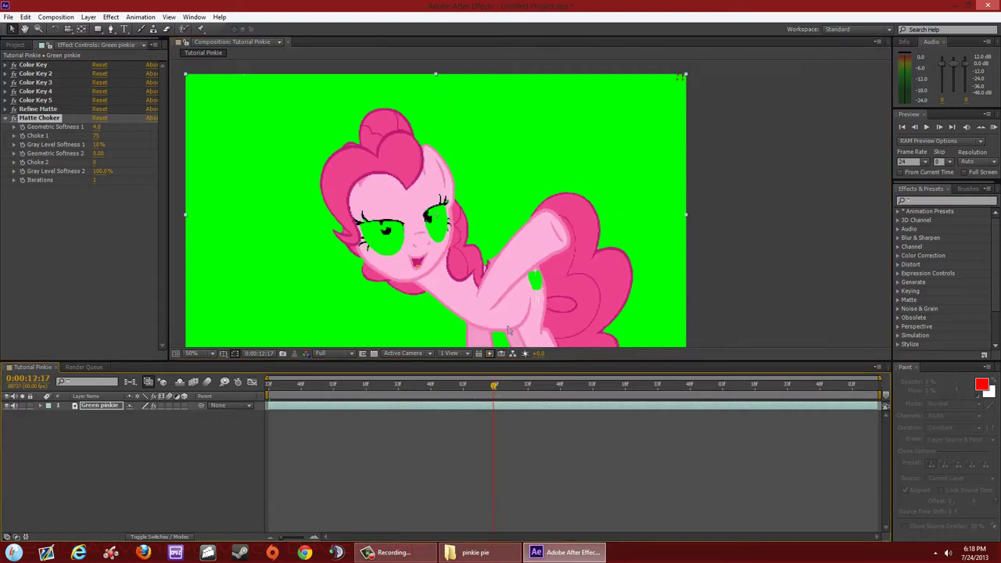
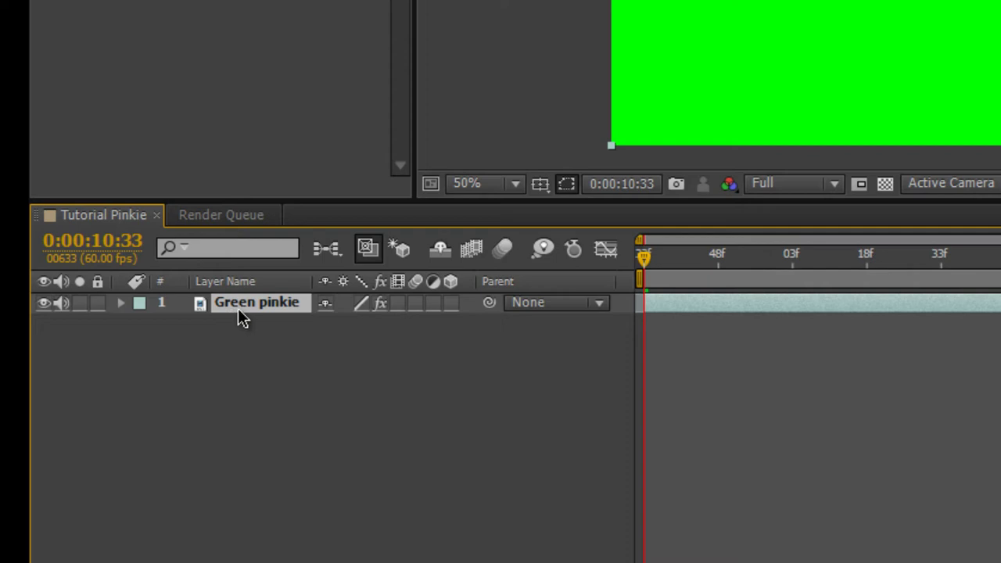
Duplicate the Green pinkie layer and rename the copy as duplicate.
key(ctrl+d)
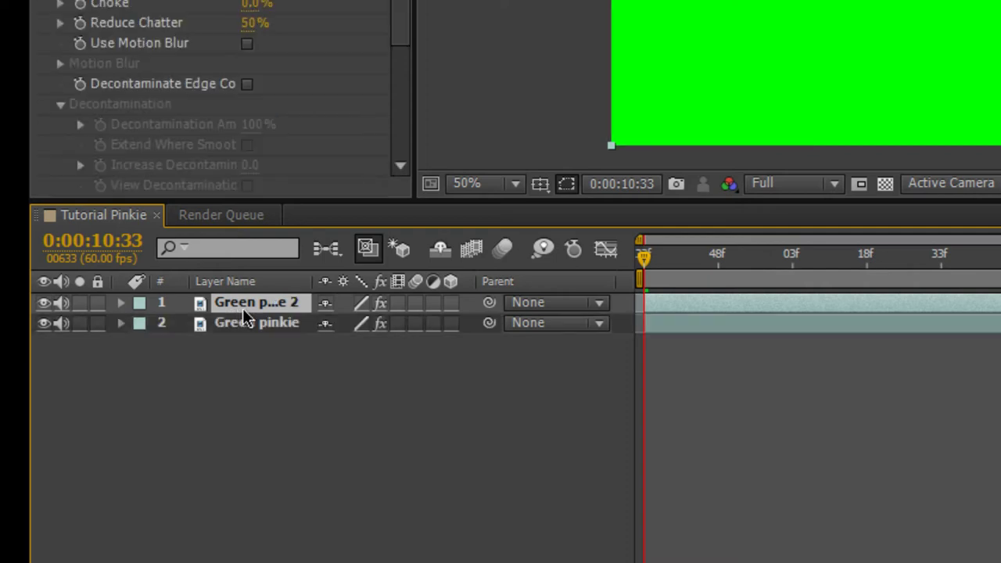
right_click(251, 304)
click(302, 286)
text(d)
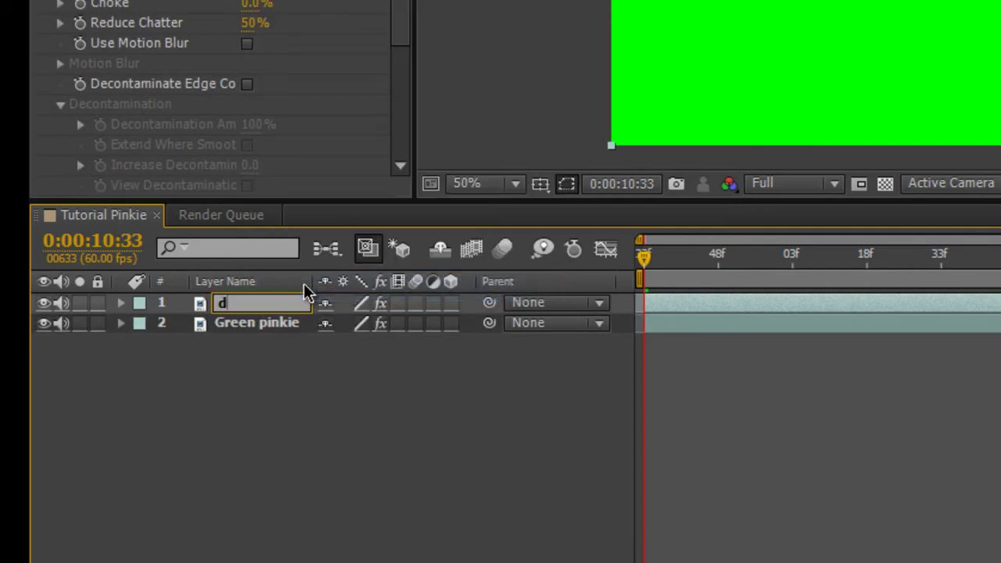
text(uplicate)
click(232, 391)
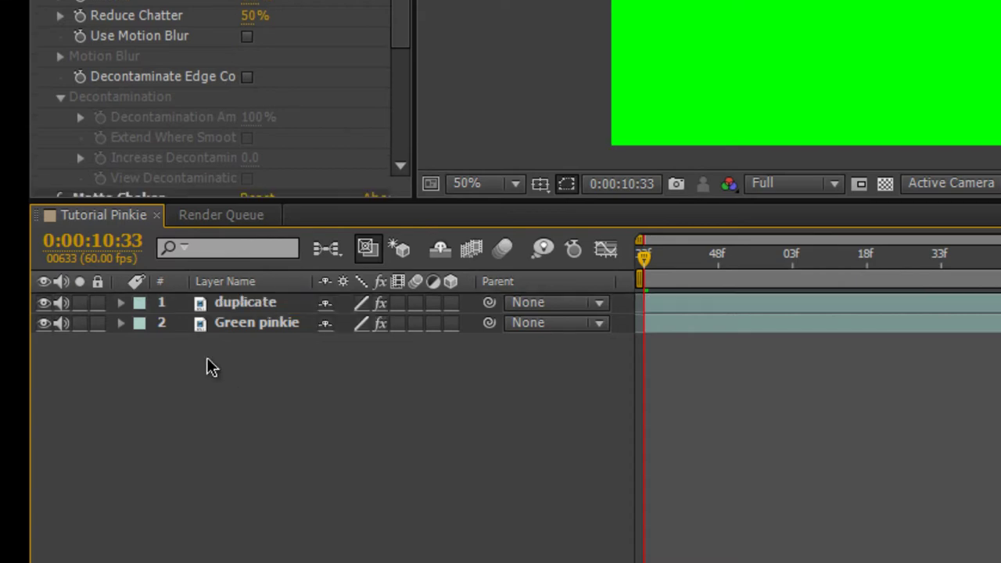
Delete all five Color Key effects, Refine Matte and Matte Choker from the duplicate layer.
click(249, 303)
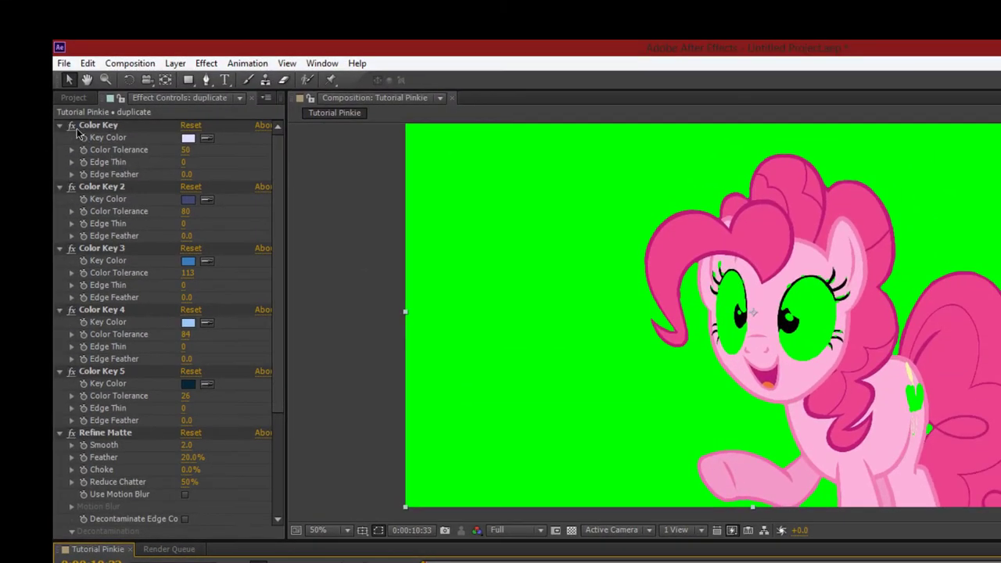
click(98, 127)
key(Delete)
click(97, 127)
key(Delete)
click(97, 127)
key(Delete)
key(Delete)
click(98, 126)
key(Delete)
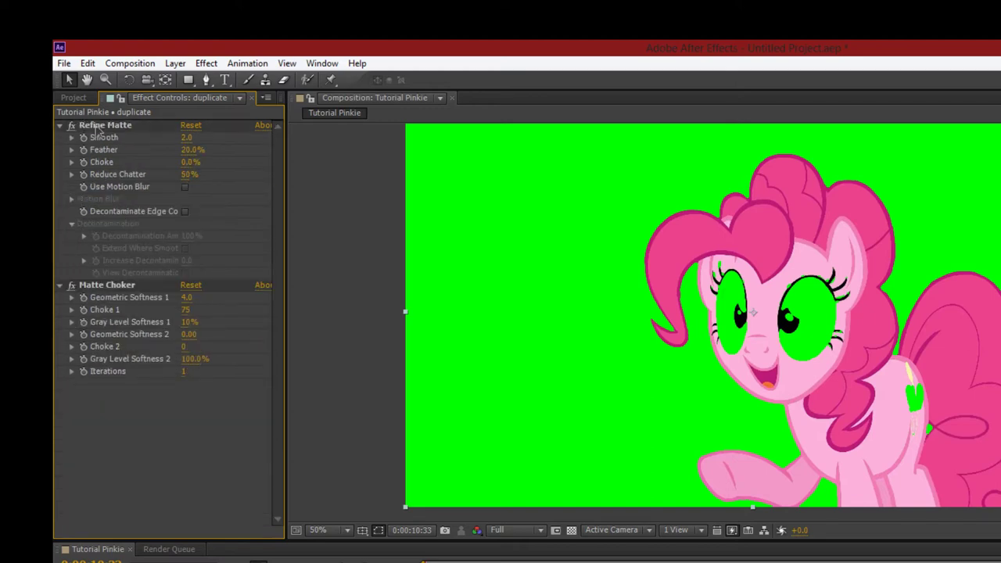
click(98, 127)
key(Delete)
click(98, 127)
key(Delete)
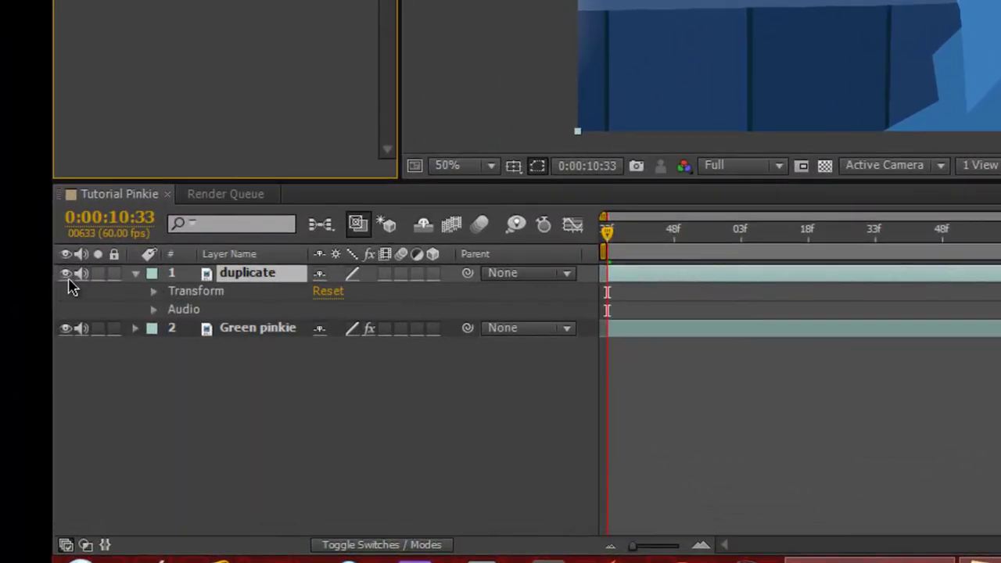
Hide the duplicate layer and collapse its properties in the timeline.
click(67, 274)
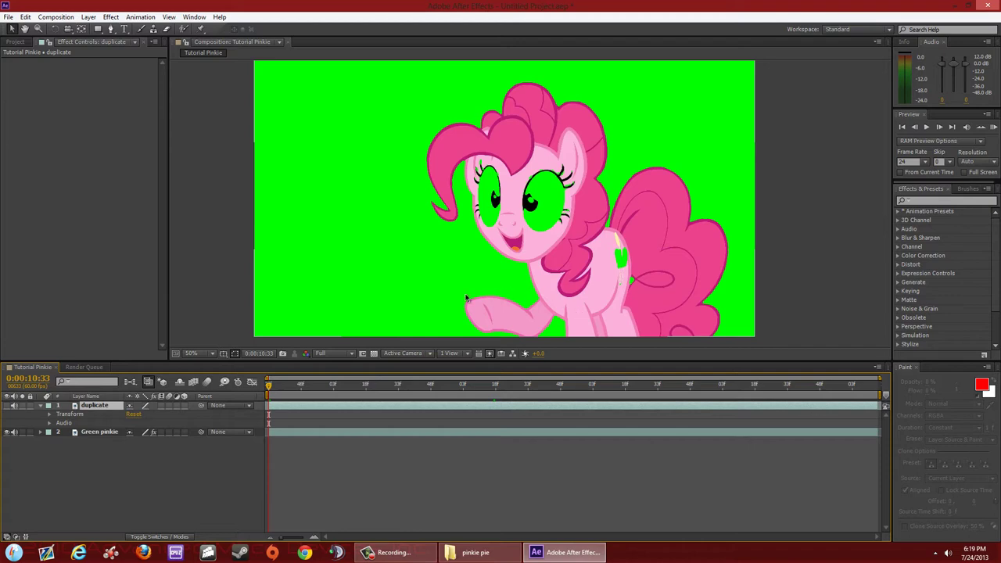
click(42, 408)
scroll(559, 256, up, 2)
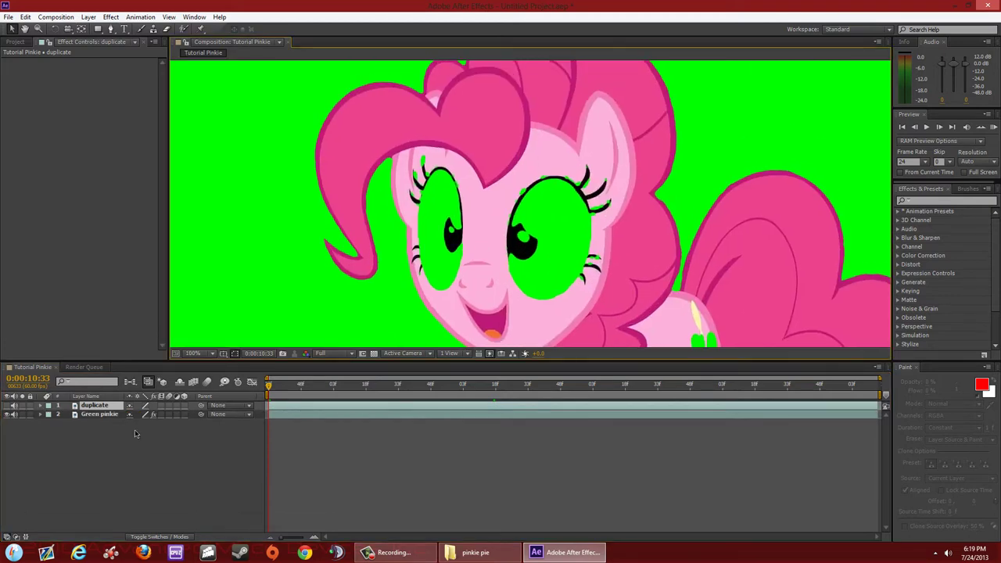
Draw a closed Pen-tool mask around both eyes and the upper face on the duplicate layer at 0:00:10:33.
click(93, 407)
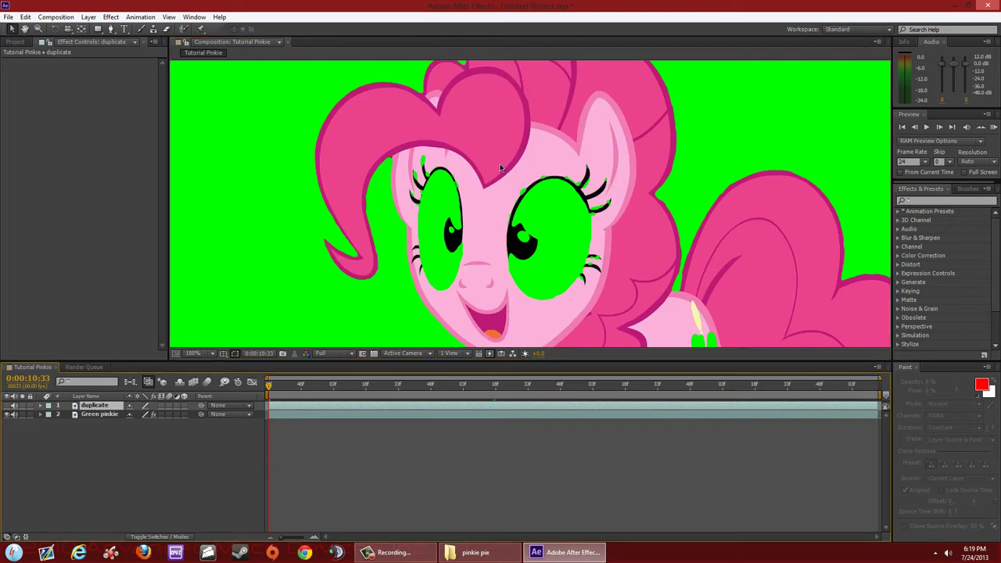
key(g)
click(439, 147)
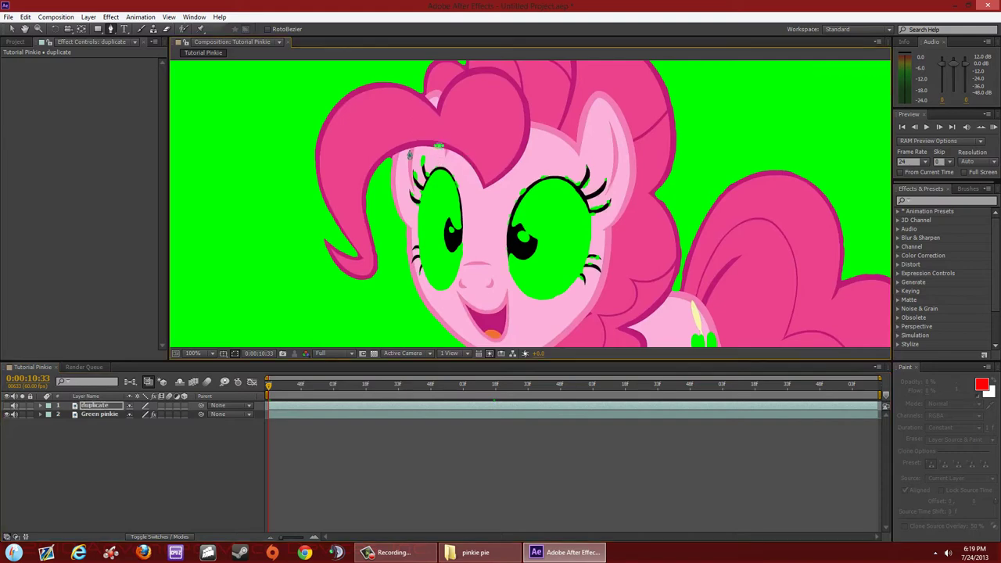
click(403, 193)
click(429, 294)
click(475, 314)
click(535, 319)
click(573, 301)
click(607, 166)
click(519, 147)
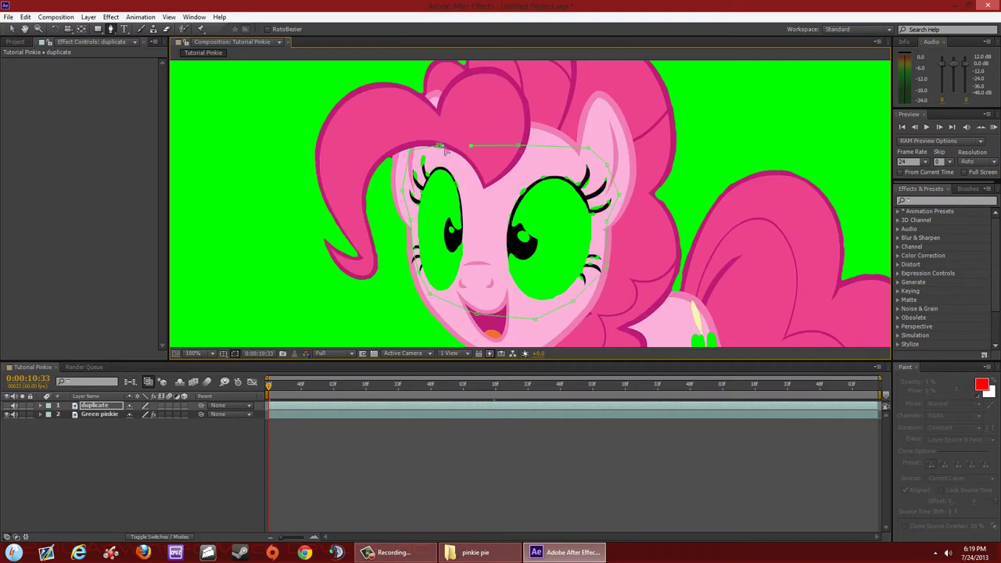
click(439, 147)
drag(461, 159, 475, 160)
scroll(517, 194, down, 3)
scroll(529, 219, up, 3)
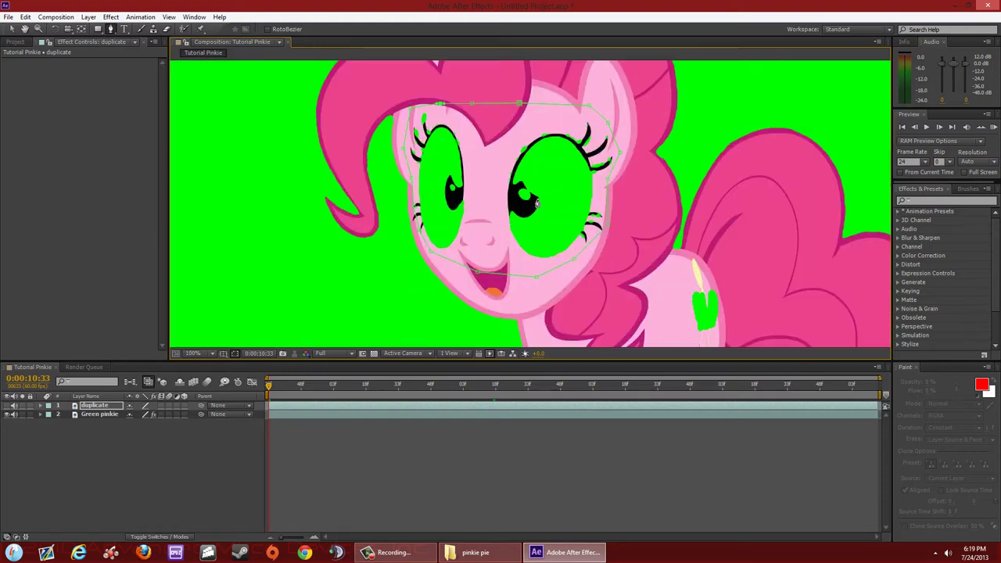
Make the duplicate layer visible and compare the eyes with the layer switched off and on.
click(95, 406)
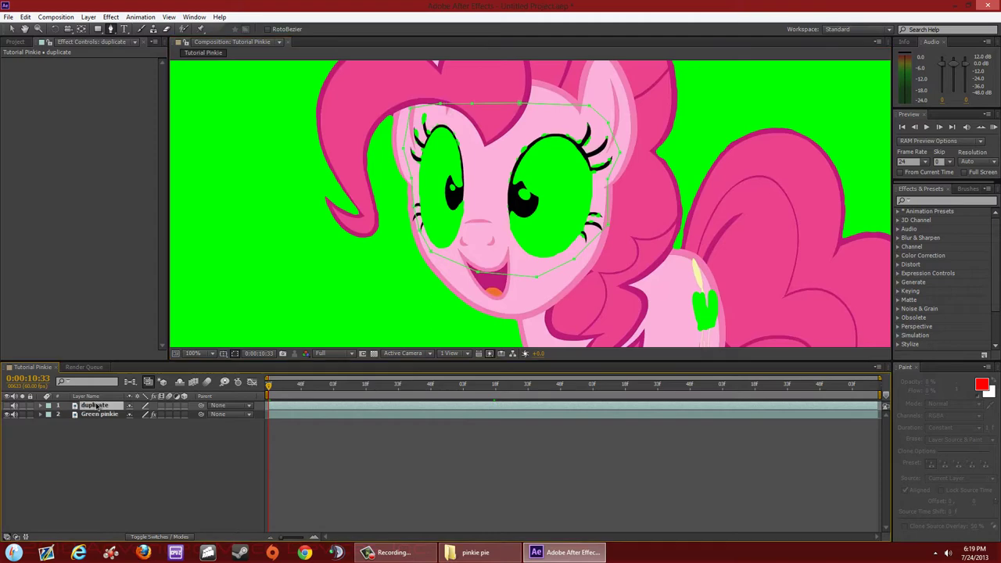
click(8, 405)
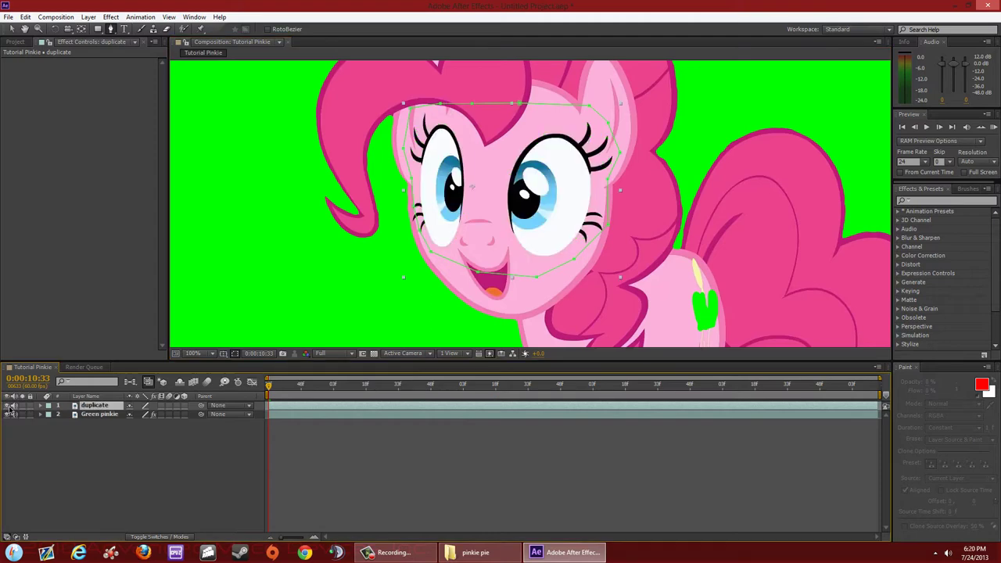
scroll(522, 205, down, 2)
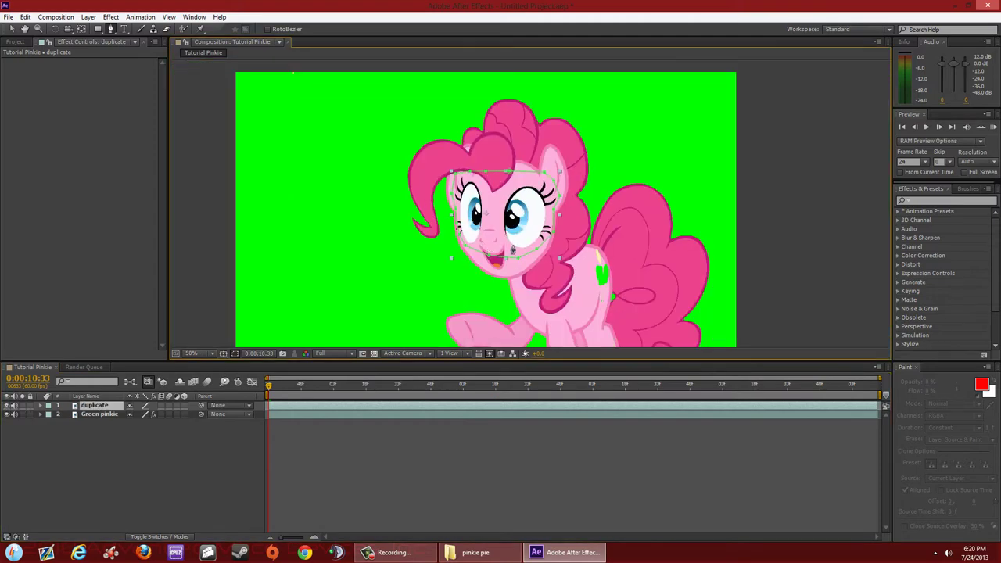
key(v)
click(8, 405)
click(8, 406)
click(8, 406)
click(7, 406)
click(9, 406)
click(9, 406)
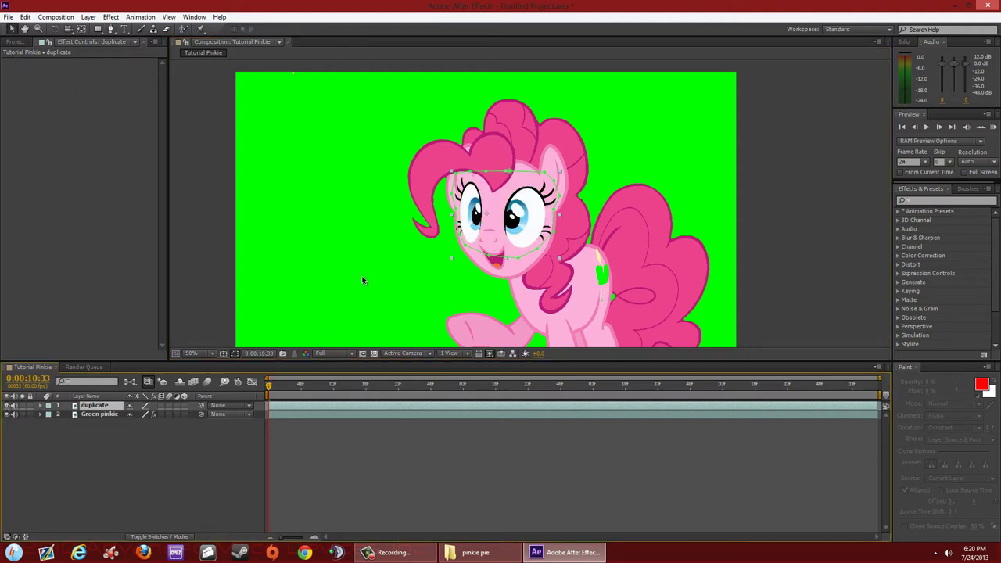
Scrub the clip to 0:00:12:38 to check how the static mask fits the moving head, and return to 0:00:10:33.
scroll(493, 227, up, 2)
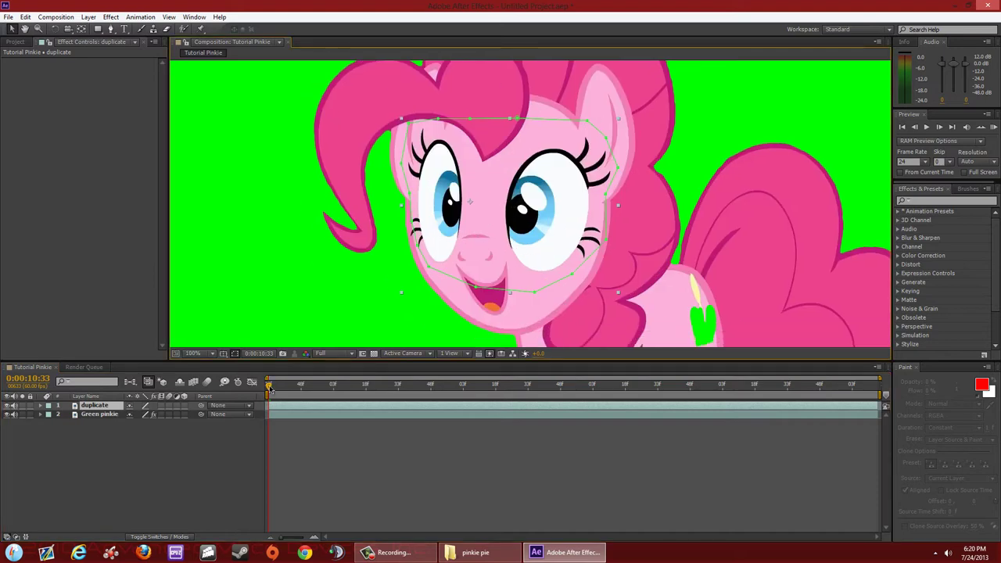
key(space)
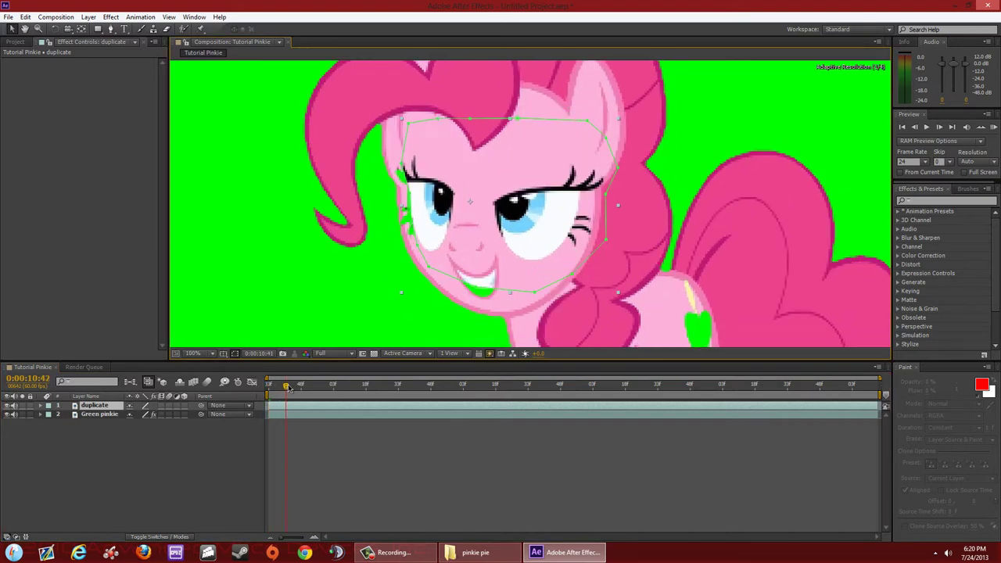
drag(358, 388, 539, 388)
scroll(558, 186, down, 2)
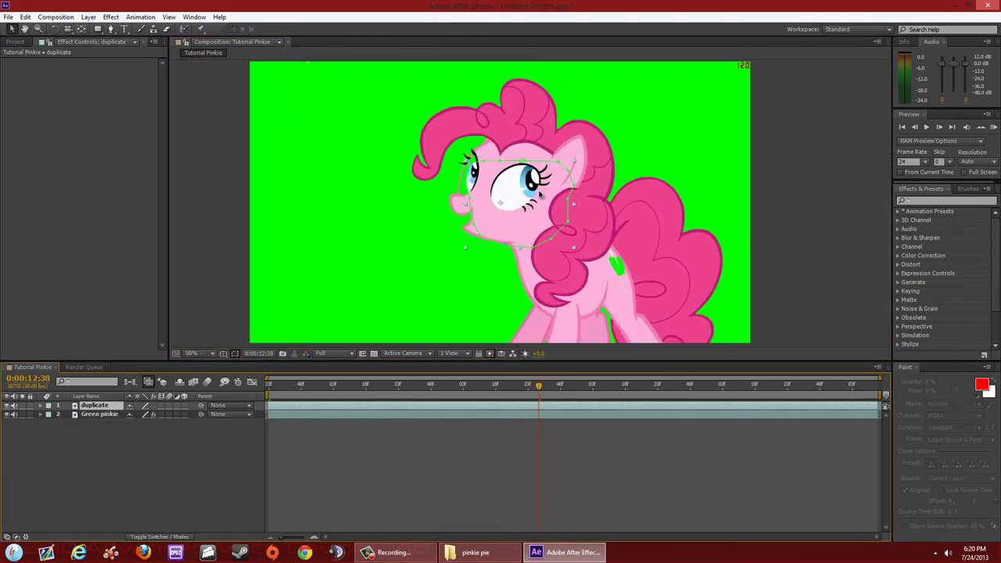
scroll(536, 202, up, 2)
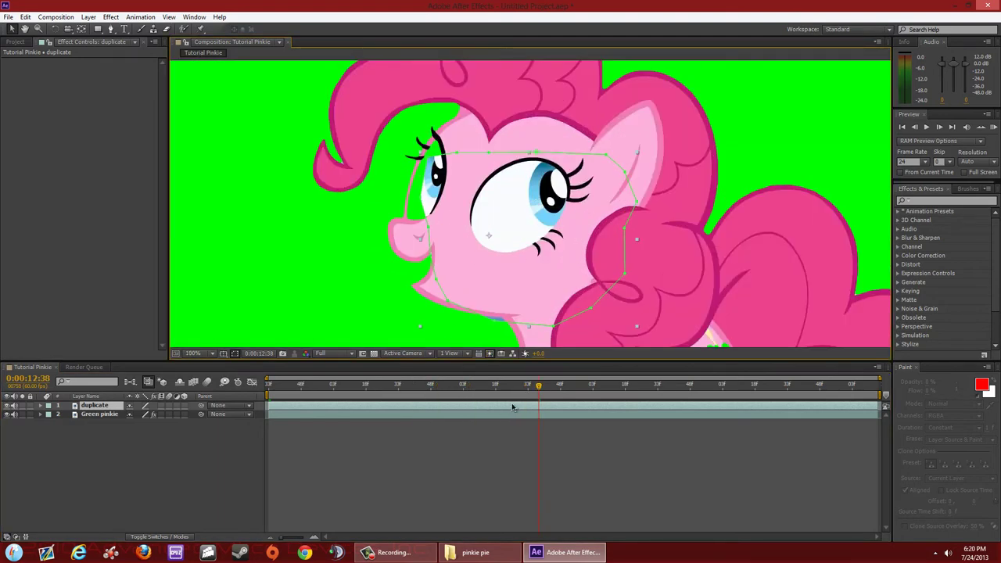
drag(540, 387, 268, 391)
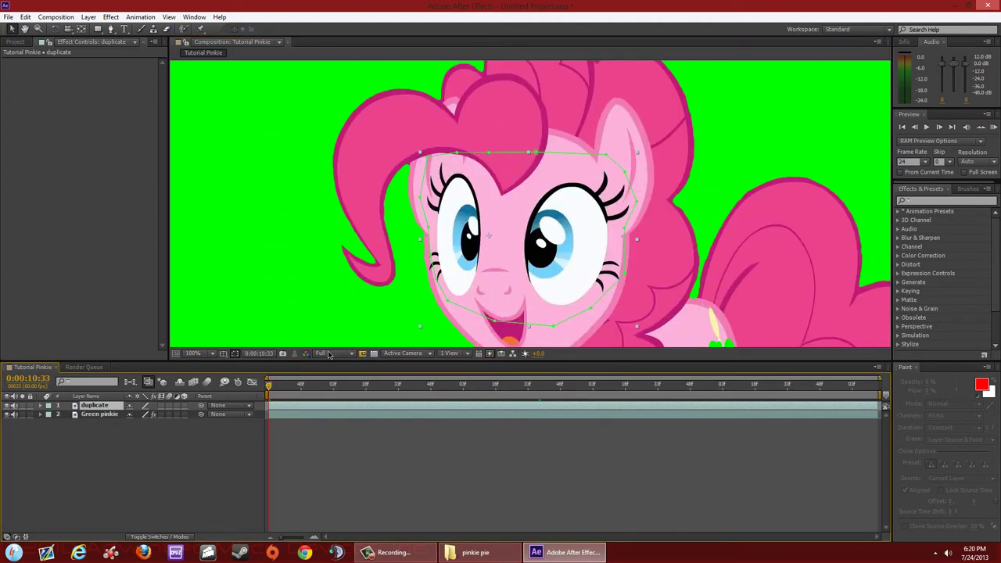
drag(475, 276, 499, 238)
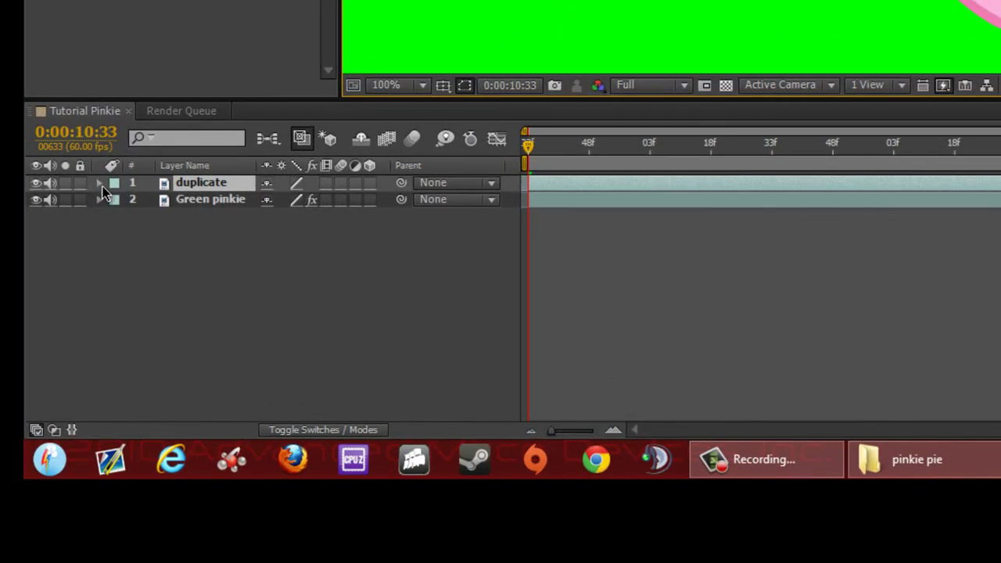
Reveal Mask 1 of the duplicate layer and enable keyframing for its Mask Path at 0:00:10:33.
click(100, 184)
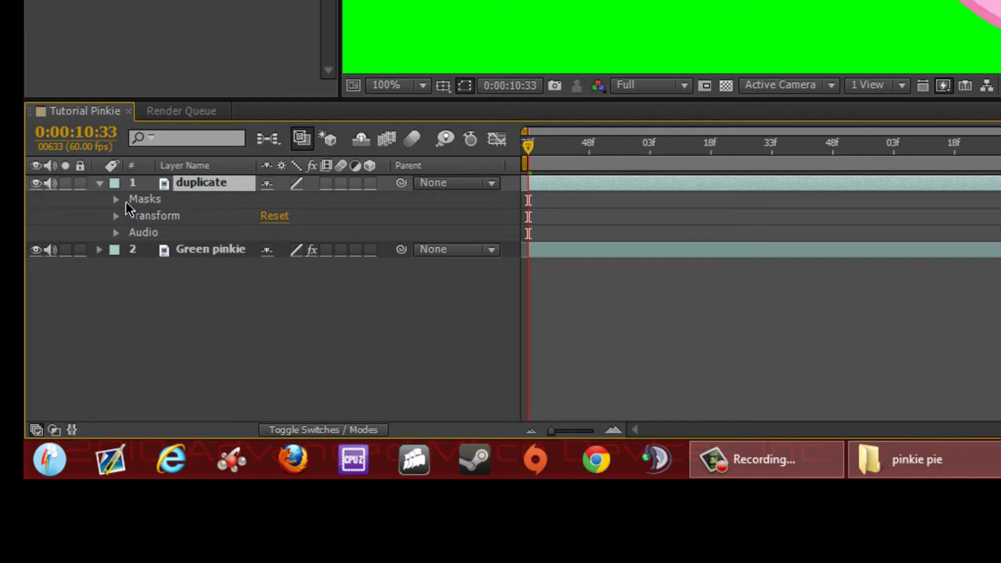
click(116, 201)
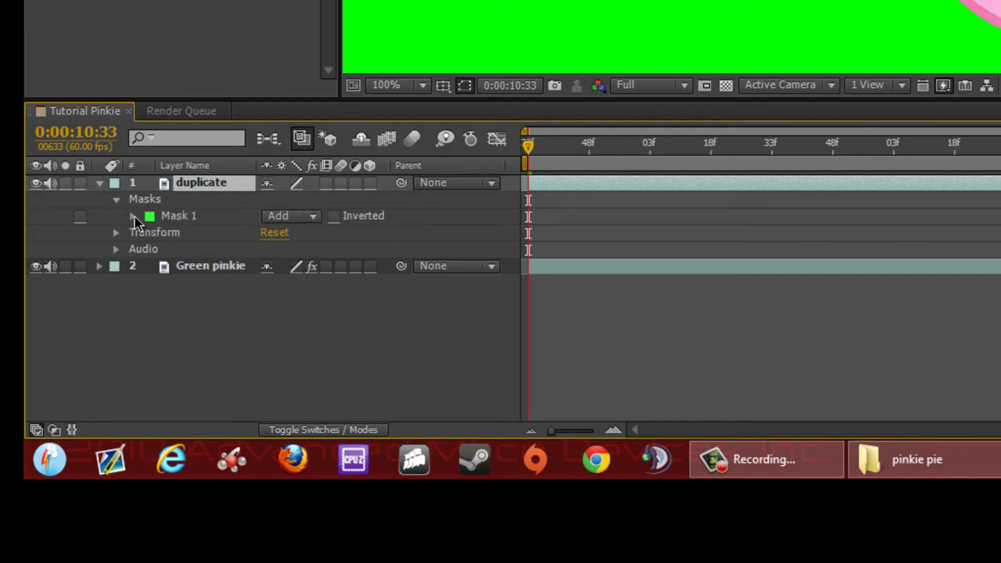
click(133, 217)
click(205, 233)
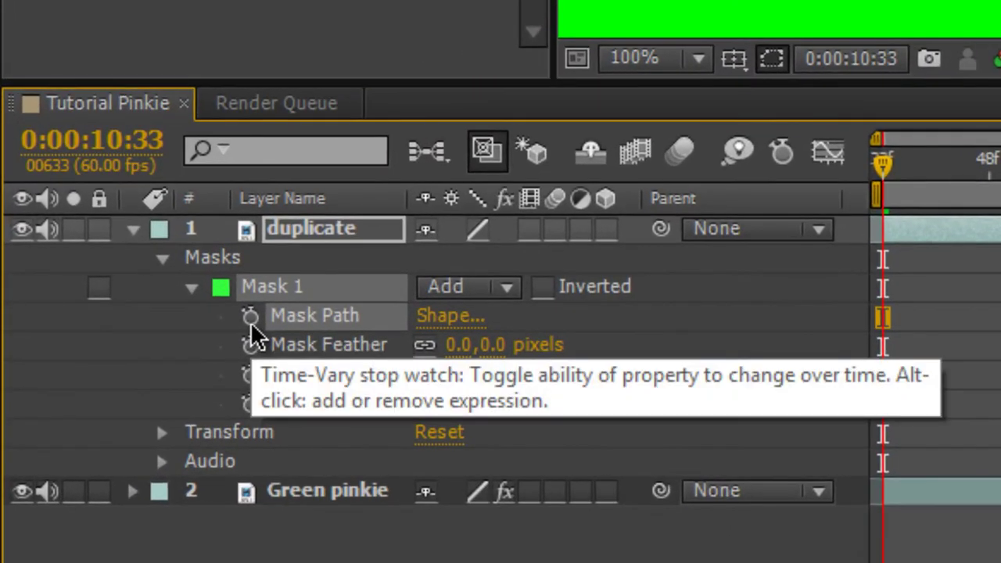
click(249, 314)
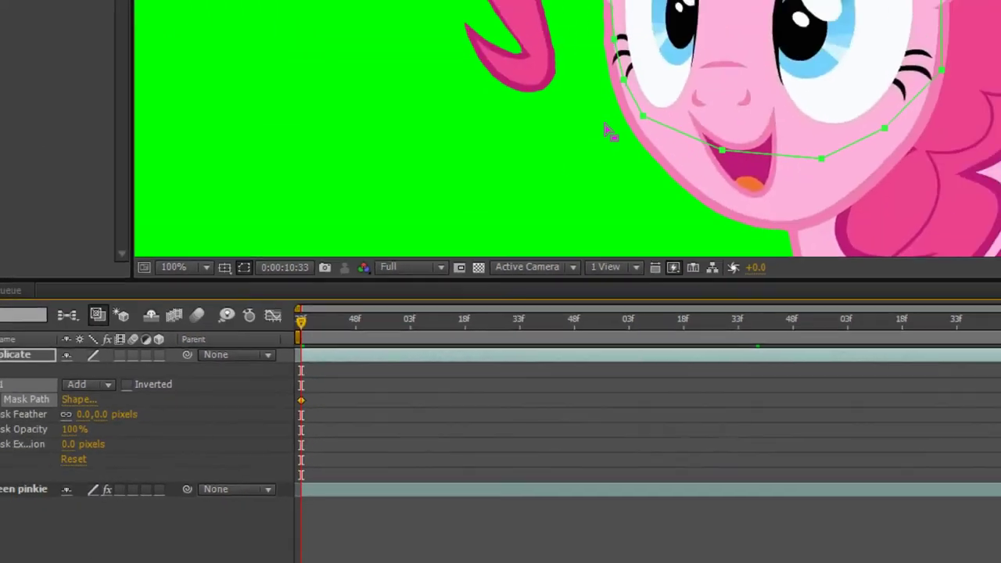
Find the frame where the expression changes, 0:00:10:39, and shift the whole Mask 1 path slightly to cover the narrowed eyes.
scroll(610, 127, up, 1)
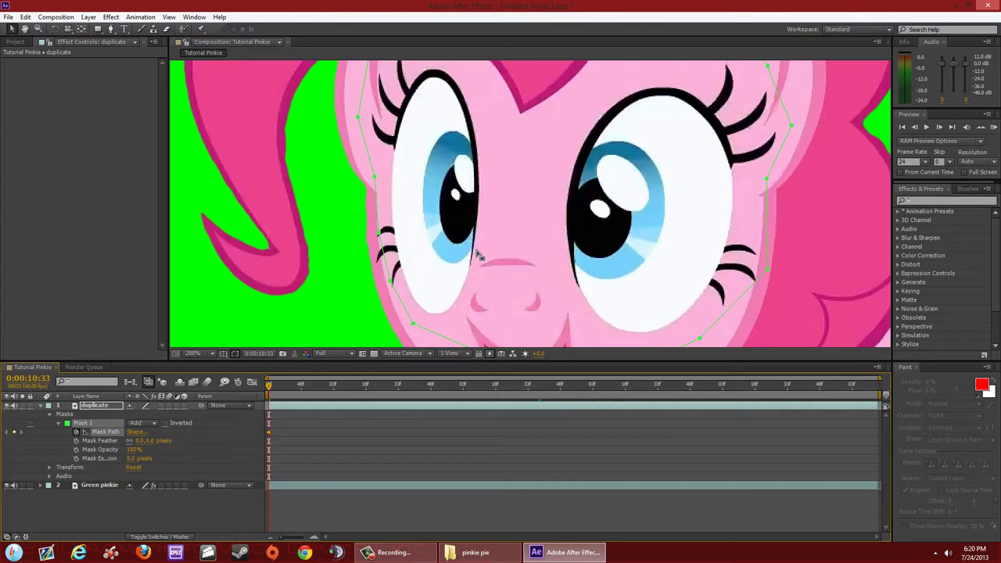
drag(656, 99, 666, 71)
scroll(668, 72, down, 1)
drag(271, 388, 282, 389)
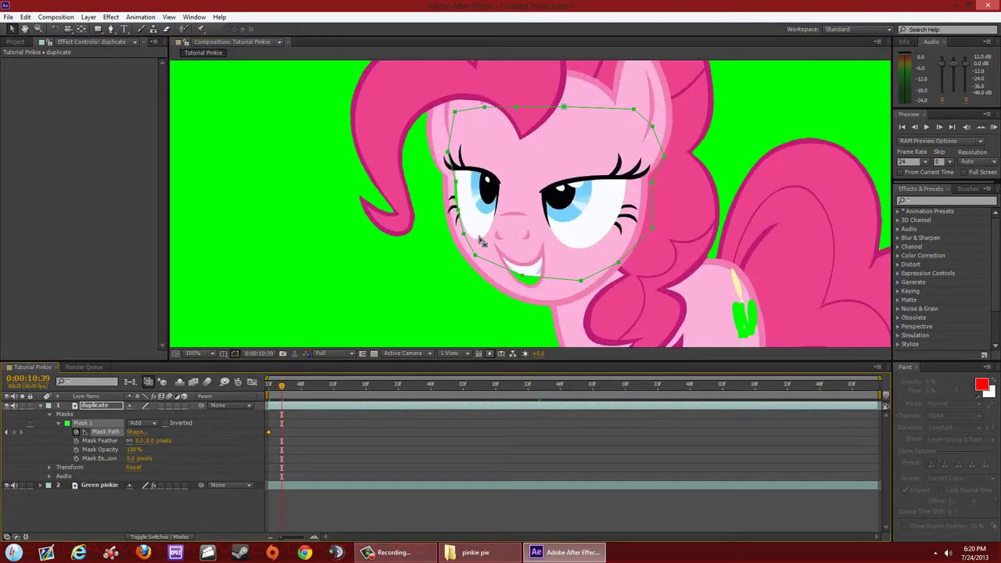
key(period)
click(279, 387)
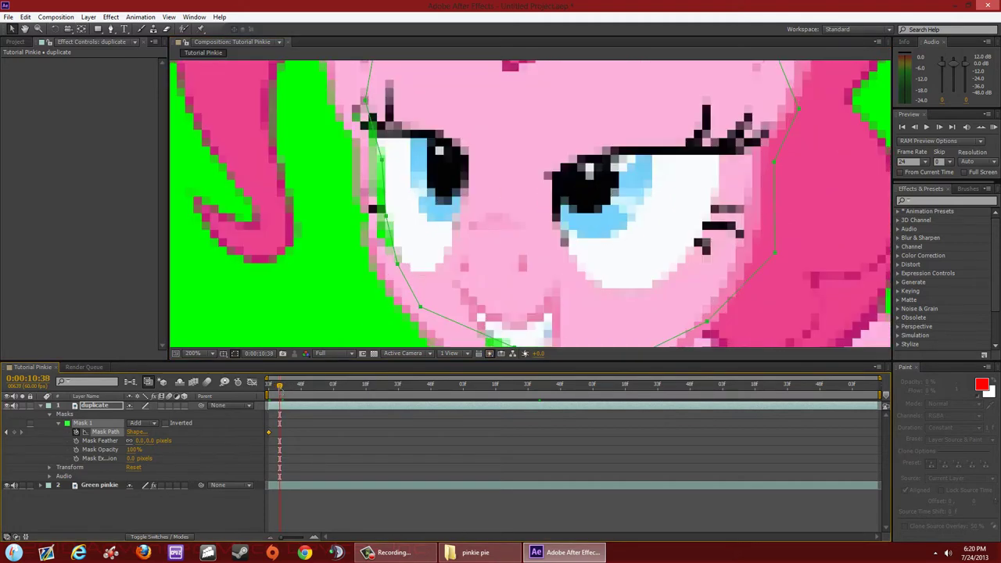
click(275, 387)
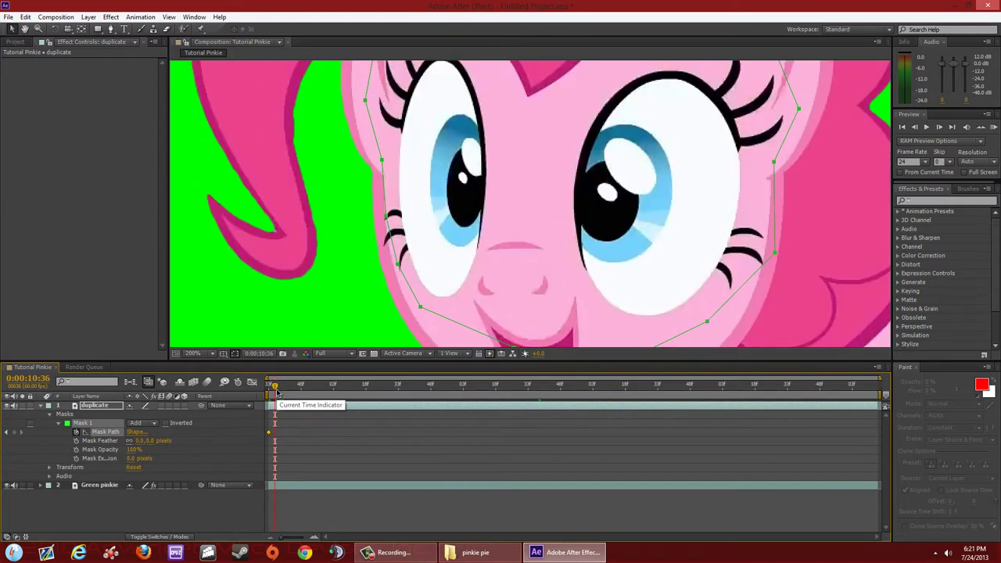
click(277, 388)
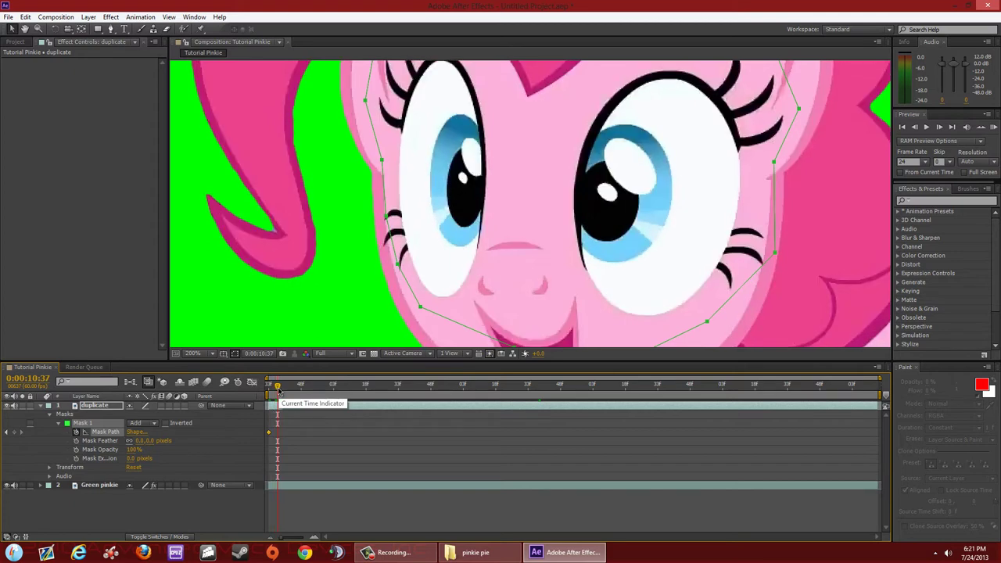
click(282, 388)
scroll(441, 266, down, 1)
scroll(469, 254, up, 1)
drag(383, 162, 376, 173)
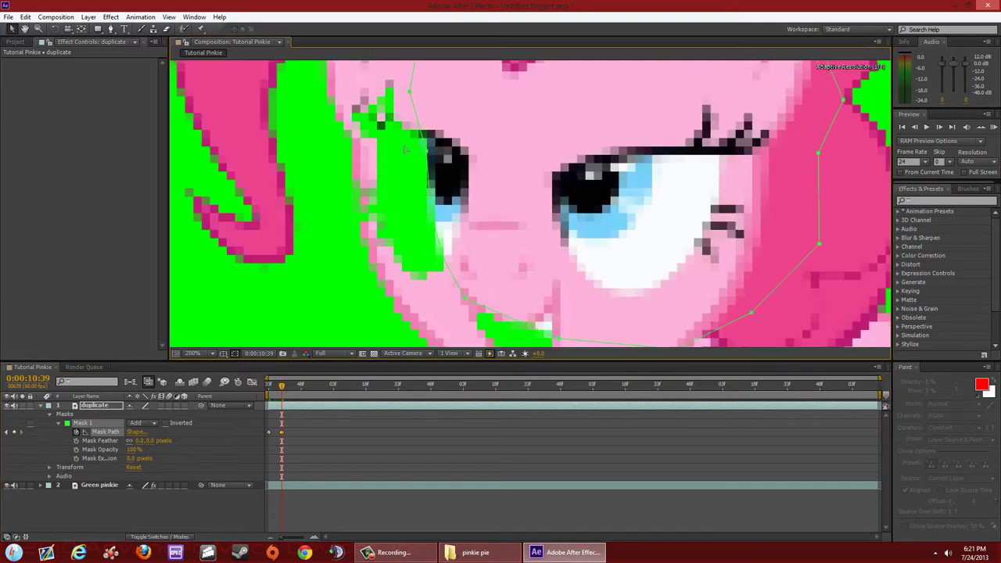
scroll(488, 204, down, 4)
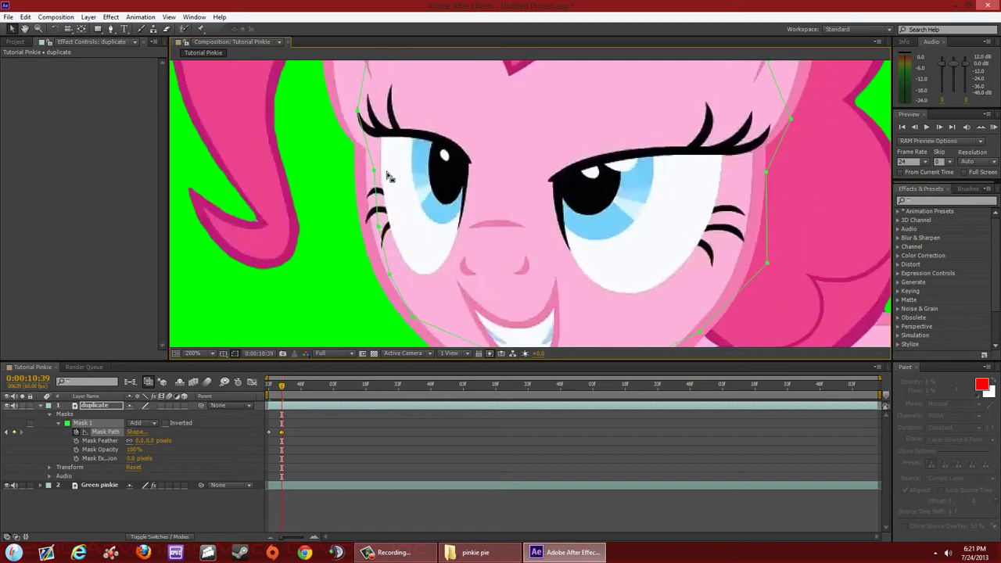
Add a mask point under the mouth at 0:00:10:39 and reshape the mask's lower edge to enclose the teeth within the chin.
key(g)
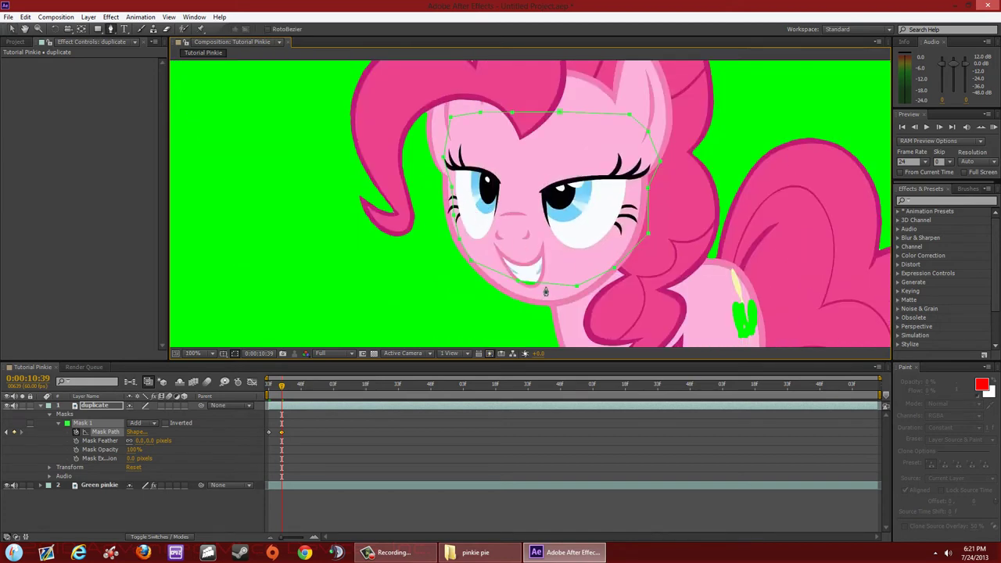
key(v)
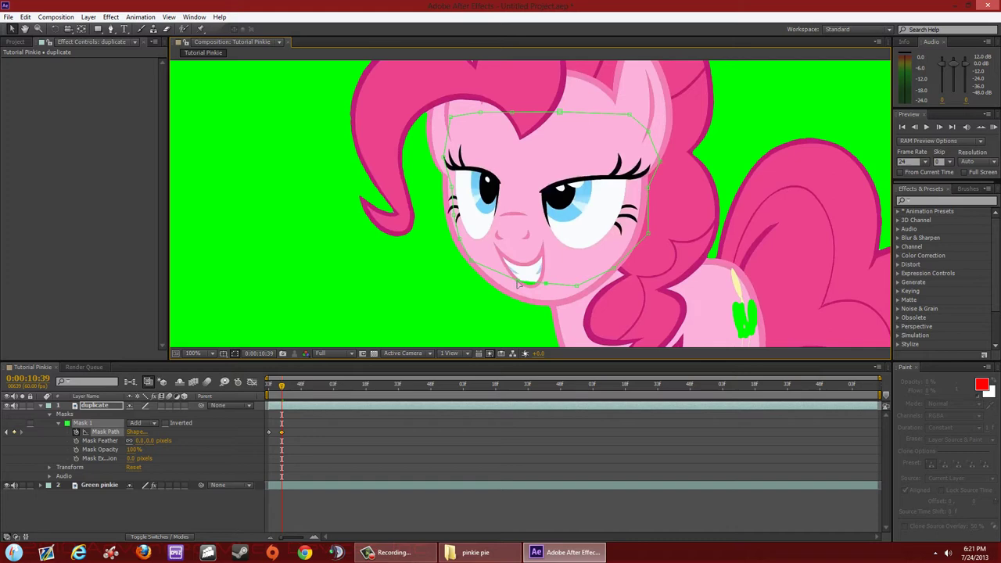
drag(517, 282, 553, 296)
drag(471, 263, 476, 253)
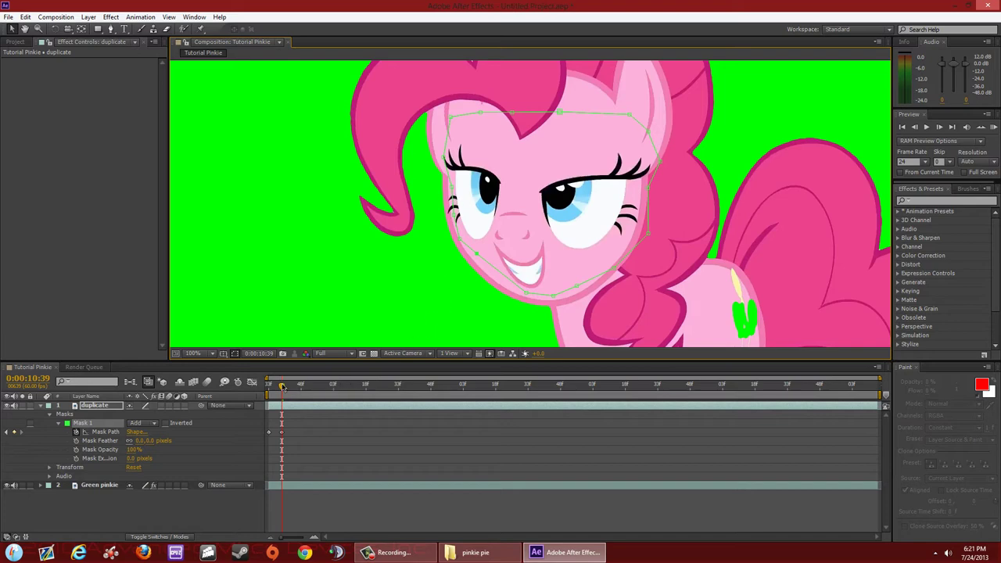
At 0:00:10:45, pull the mask edge beside the closed eye nearest the front mane outward to cover its eyelashes.
drag(285, 387, 294, 393)
key(period)
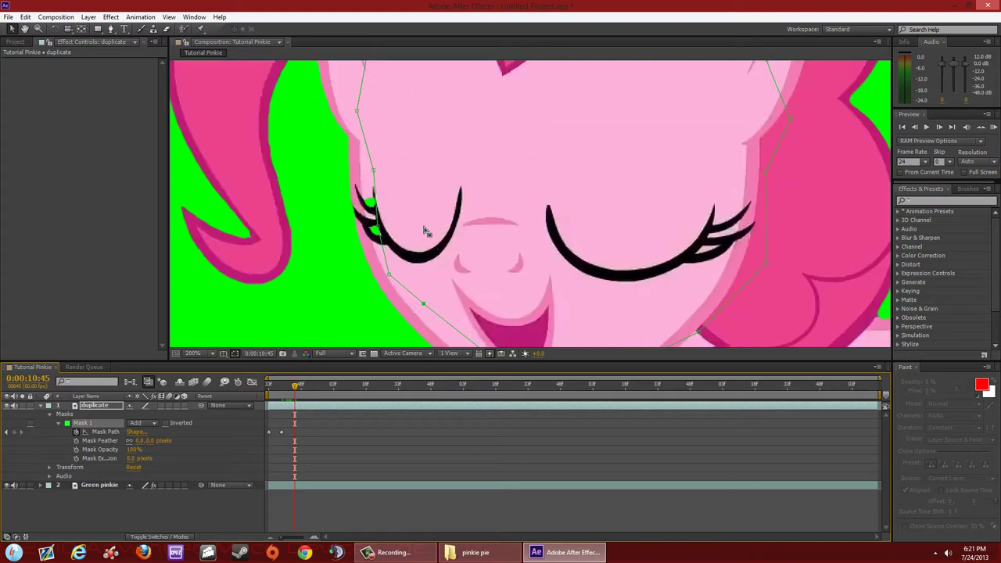
drag(408, 255, 451, 276)
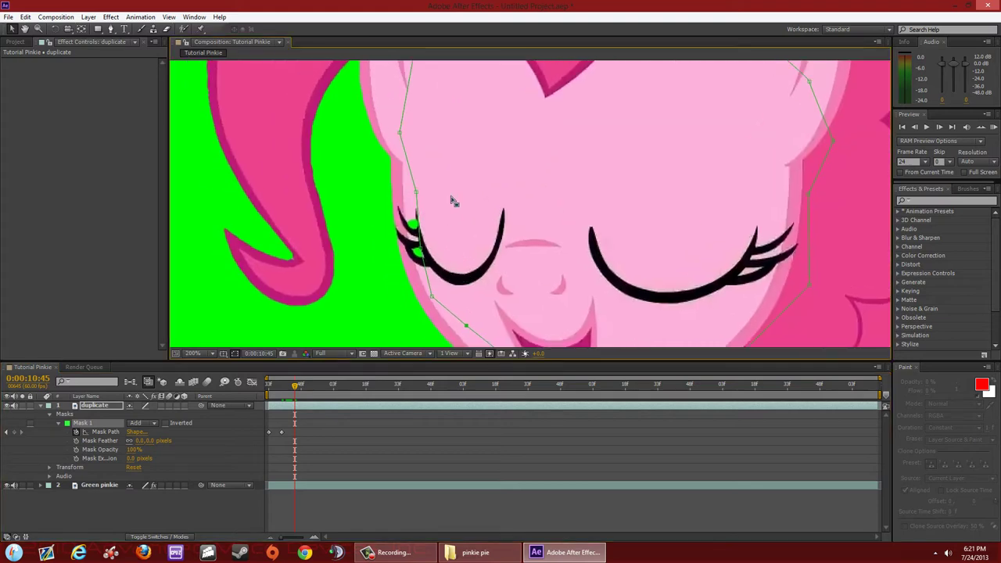
drag(416, 192, 420, 248)
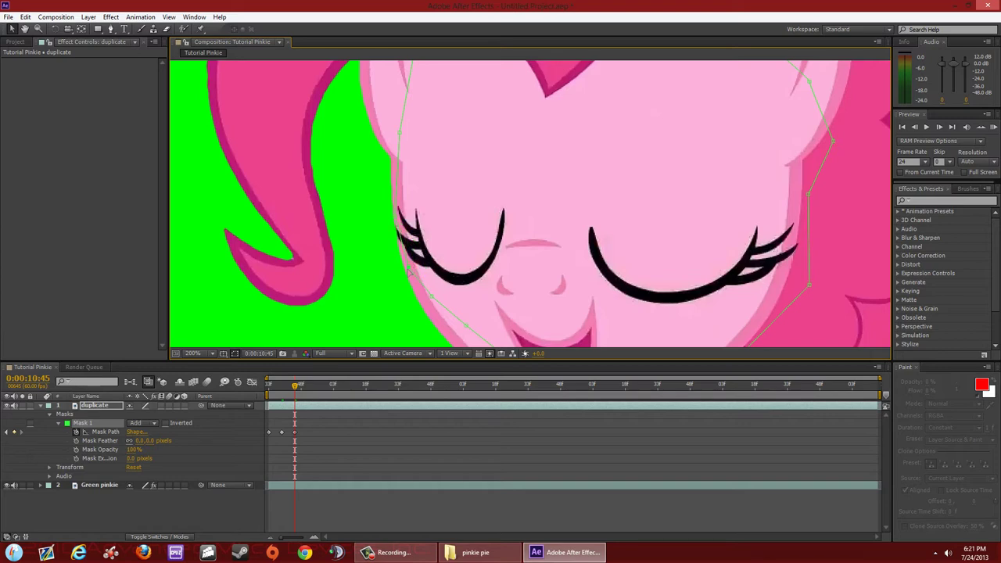
drag(466, 281, 450, 242)
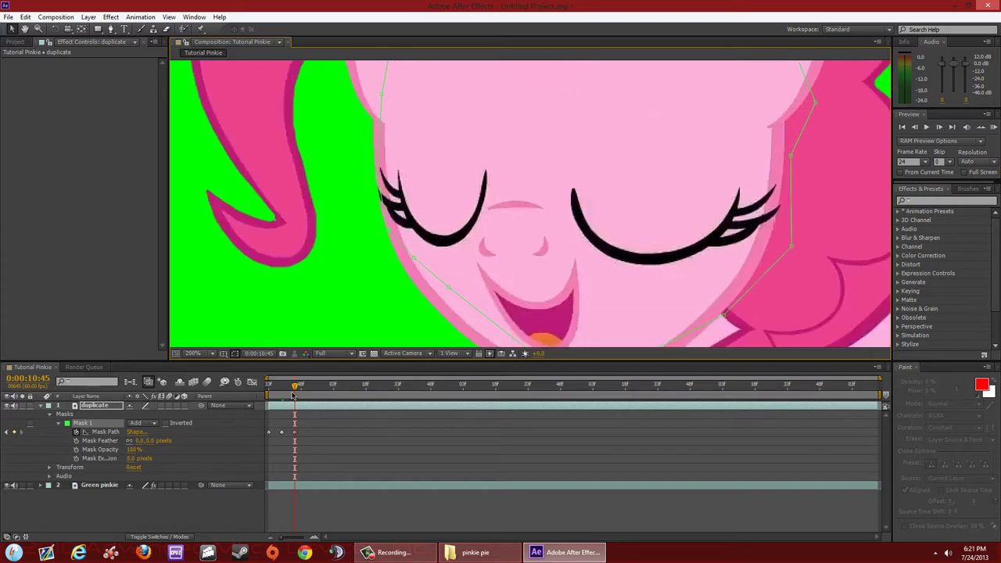
At 0:00:10:55, move the whole Mask 1 path over the raised head so it covers the wide-open eyes and mouth.
mouse_move(298, 391)
mouse_down()
mouse_move(270, 389)
mouse_move(297, 398)
mouse_move(274, 395)
mouse_move(296, 400)
mouse_move(282, 397)
mouse_up()
scroll(524, 241, down, 2)
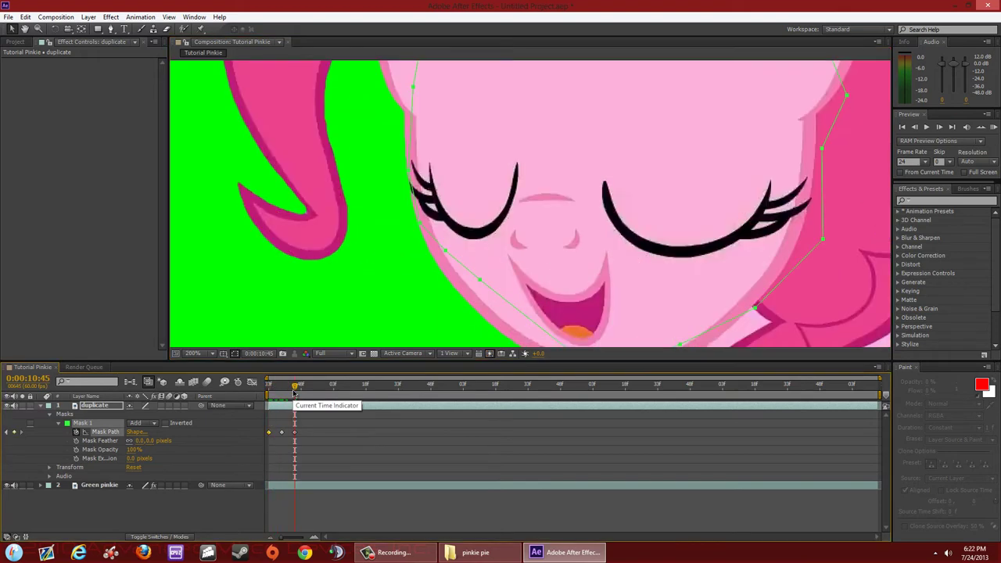
scroll(442, 301, down, 2)
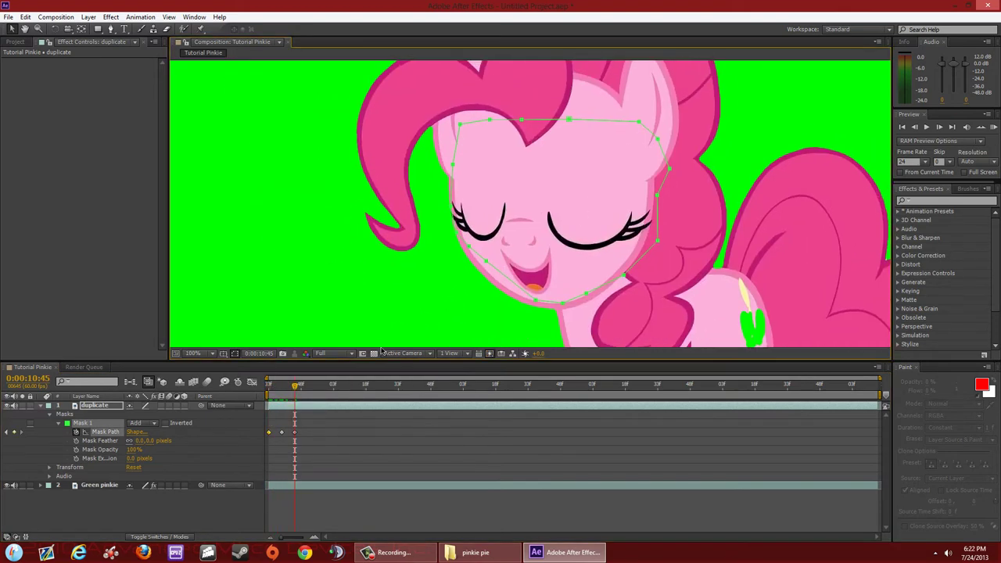
drag(297, 388, 316, 389)
scroll(523, 139, up, 2)
drag(566, 219, 583, 169)
scroll(525, 231, down, 2)
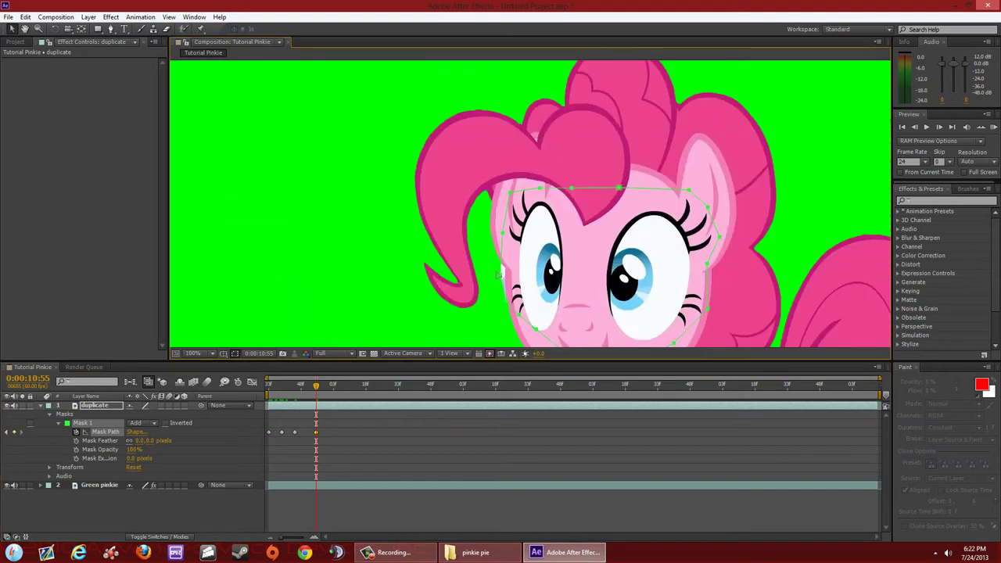
drag(501, 276, 531, 328)
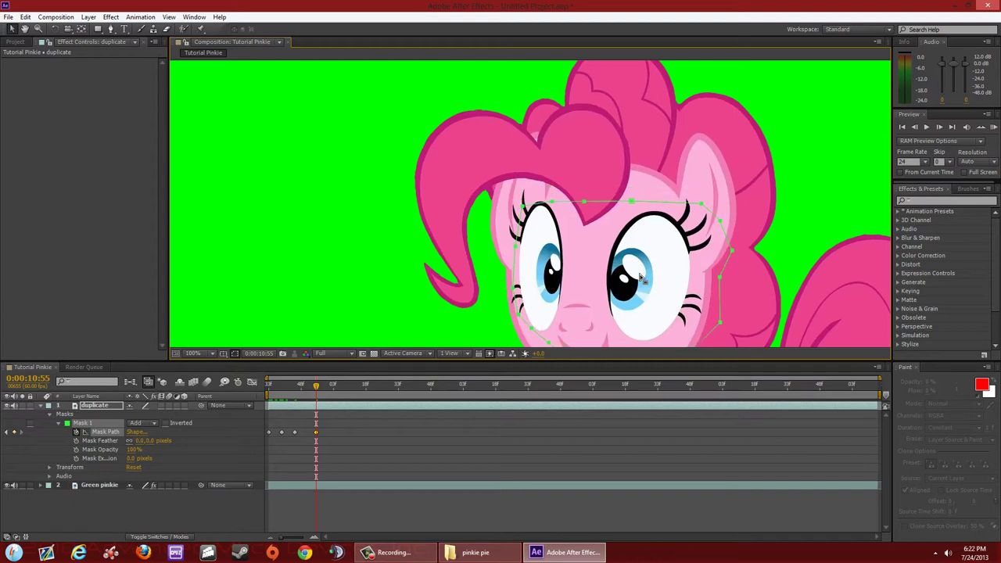
drag(647, 280, 578, 232)
scroll(580, 233, down, 1)
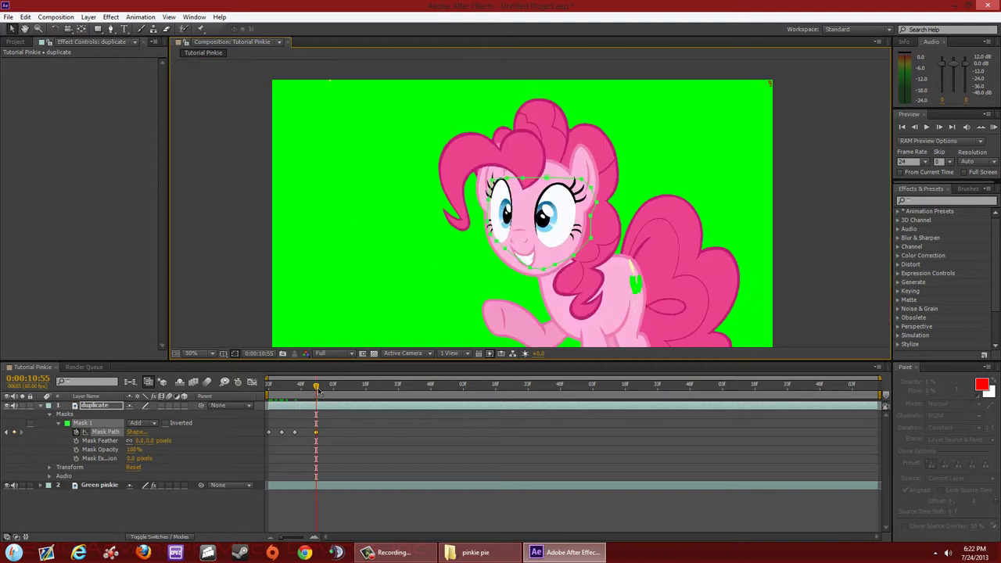
Close the untitled project without saving its changes and open Pinkie Pie explains dancing.aep from the pinkie pie folder.
drag(339, 391, 486, 391)
drag(667, 400, 873, 388)
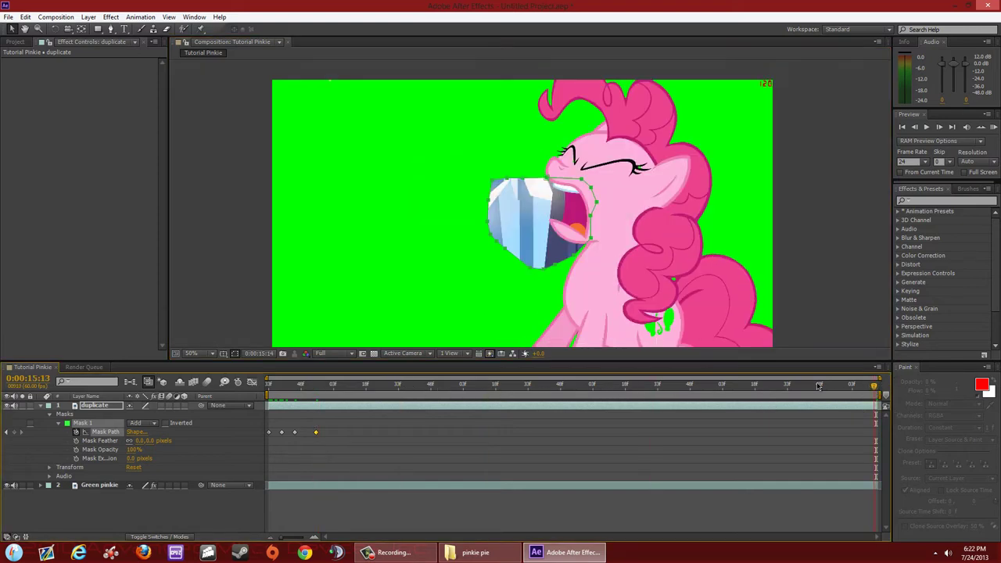
click(993, 5)
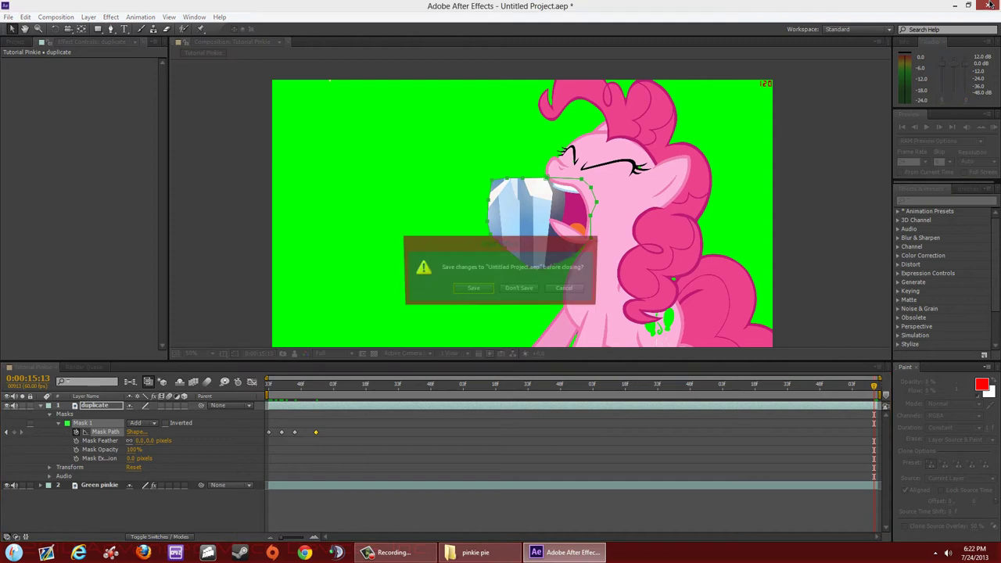
click(519, 289)
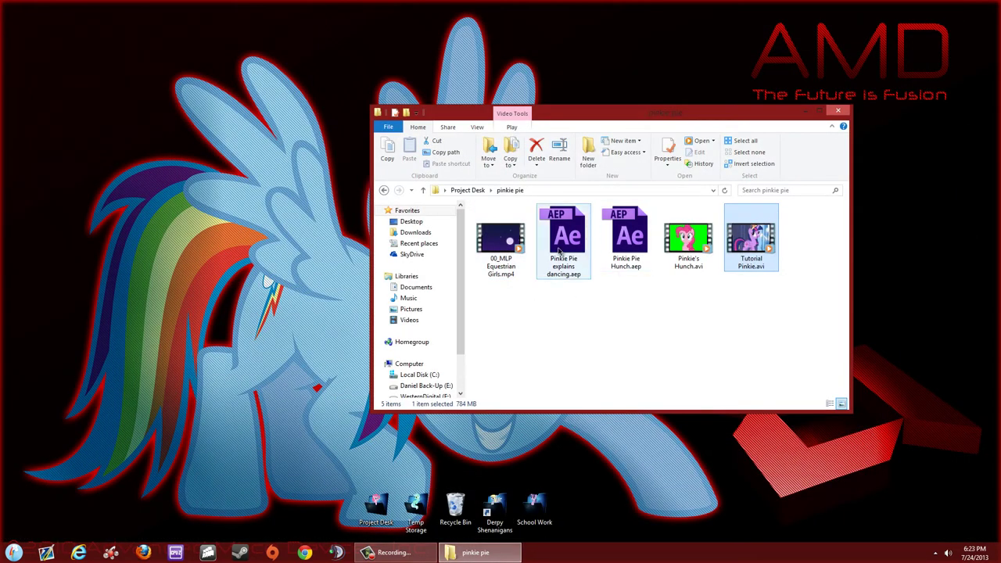
click(566, 244)
double_click(566, 244)
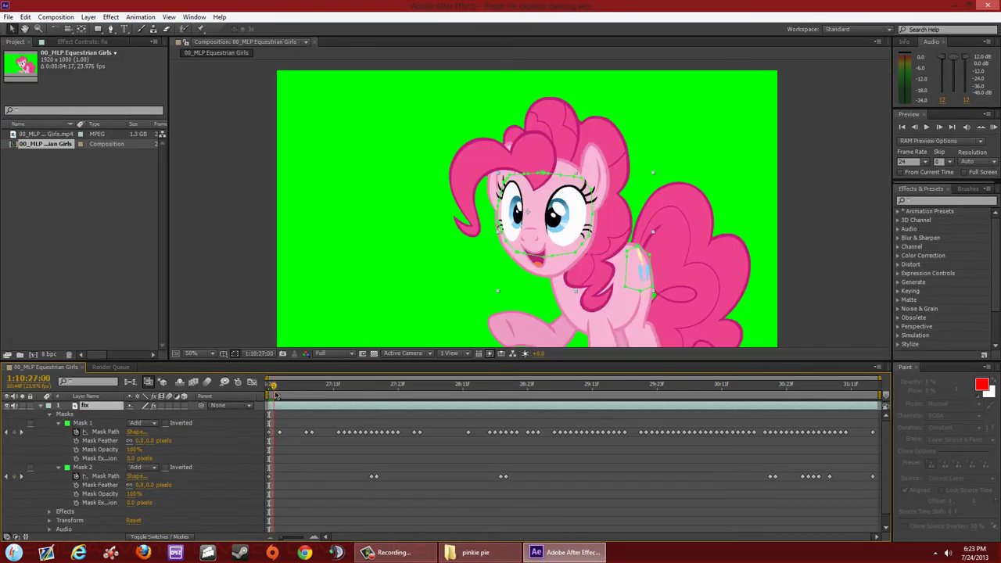
Scrub through the composition up to 1:10:31:15 to examine how the Mask 1 and Mask 2 path keyframes follow the character.
drag(273, 395, 282, 397)
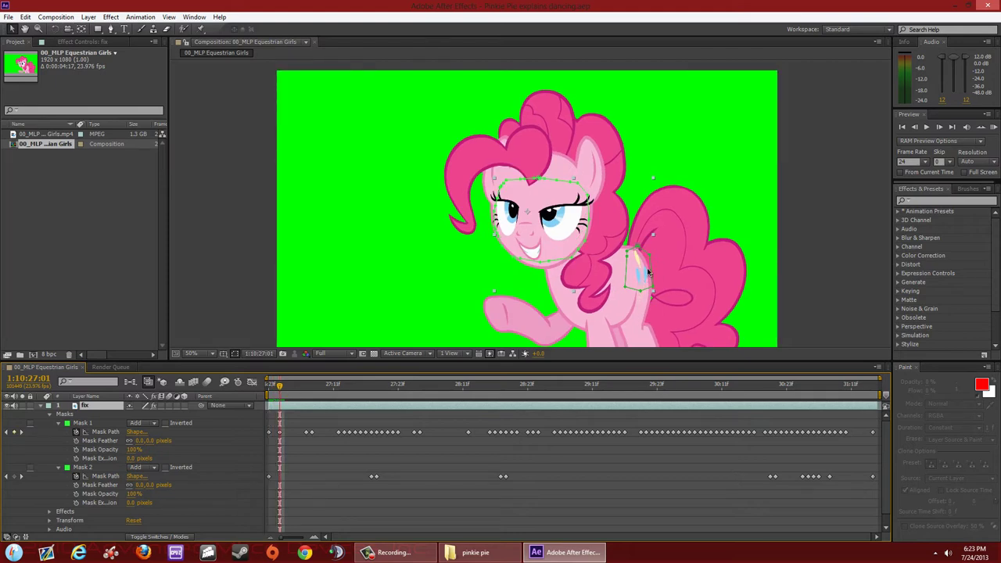
drag(282, 390, 907, 416)
scroll(679, 427, down, 1)
scroll(383, 437, up, 1)
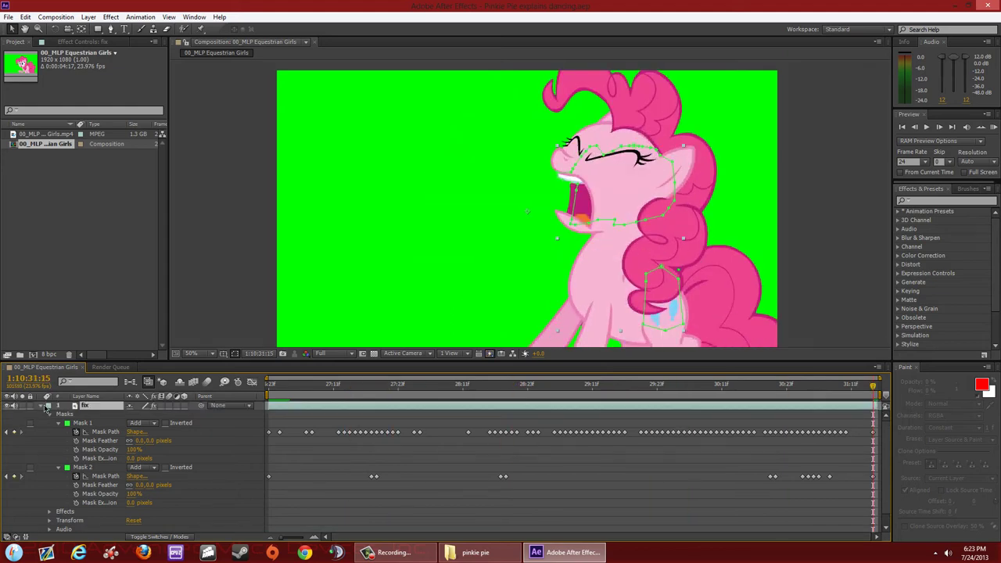
Hide the fix layer temporarily to compare the keyed image at 1:10:31:15 and 1:10:30:15, and show the layer and its masks again.
click(48, 405)
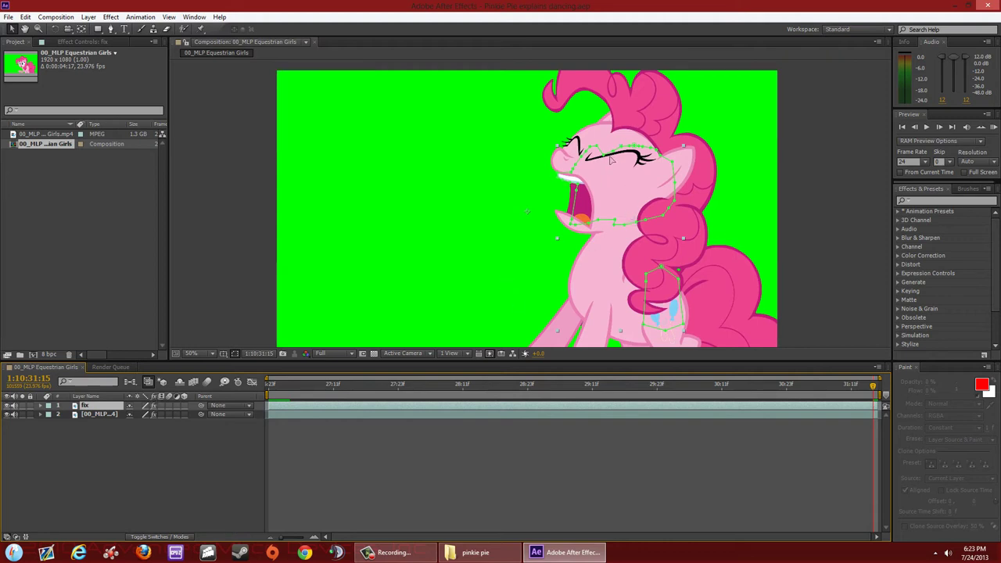
click(13, 406)
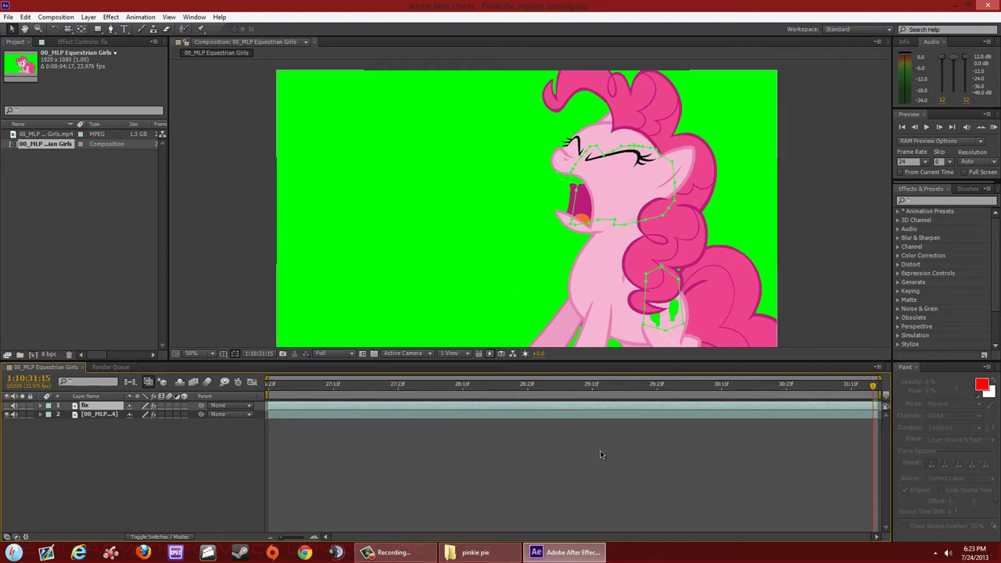
drag(872, 387, 744, 386)
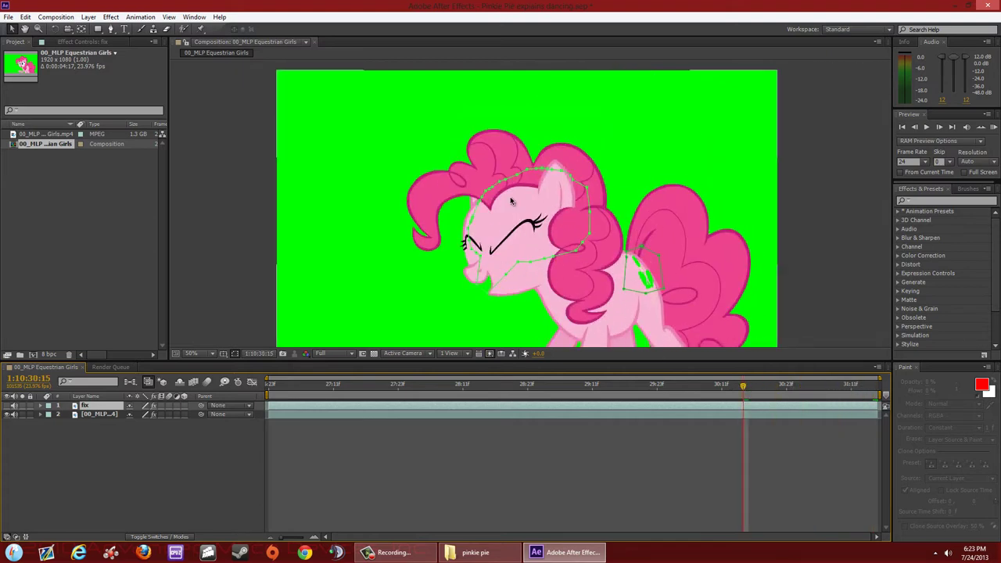
click(40, 406)
click(7, 406)
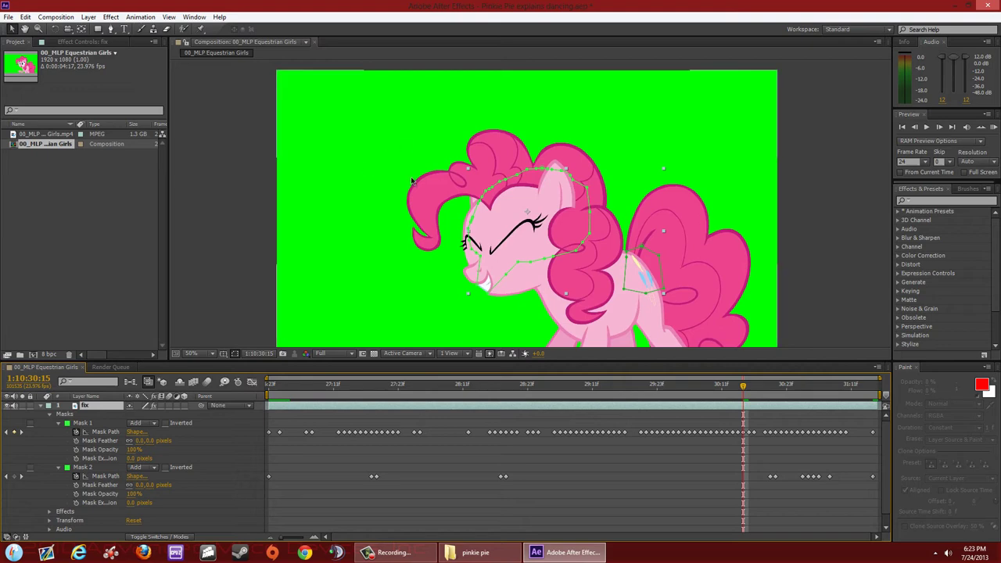
Review the end of the masked clip, collapse the fix layer's properties and return to the first frame at 1:10:26:23 to inspect the character.
drag(743, 388, 883, 387)
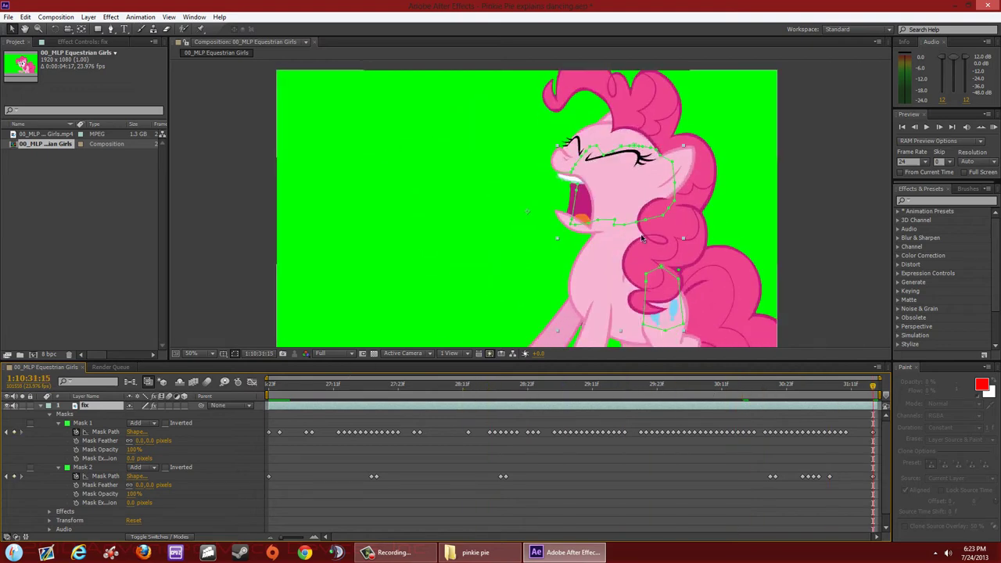
drag(777, 392, 867, 402)
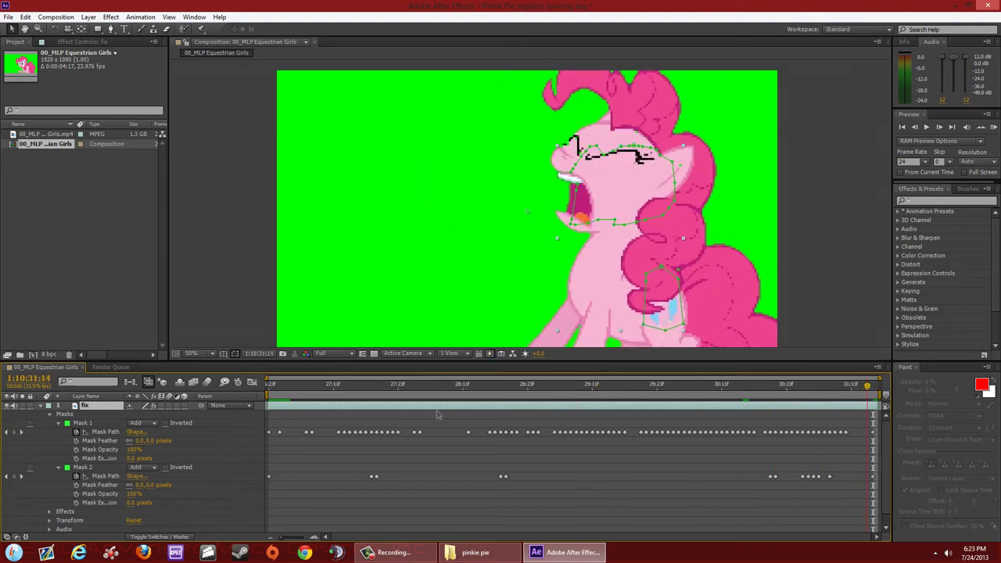
click(40, 407)
drag(873, 391, 508, 405)
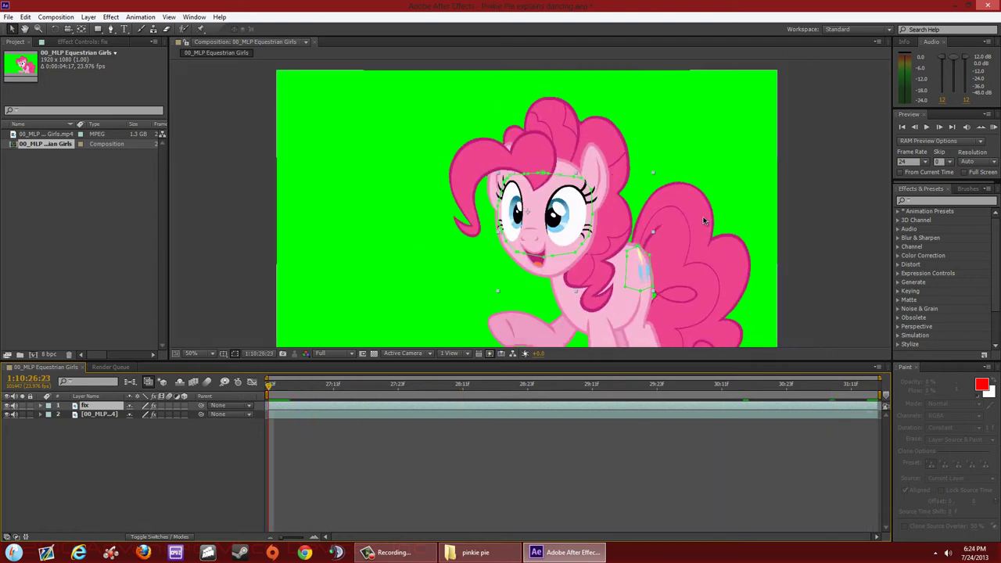
key(comma)
scroll(624, 202, up, 2)
mouse_move(622, 188)
mouse_down()
mouse_move(662, 227)
mouse_move(636, 199)
mouse_up()
scroll(635, 198, down, 2)
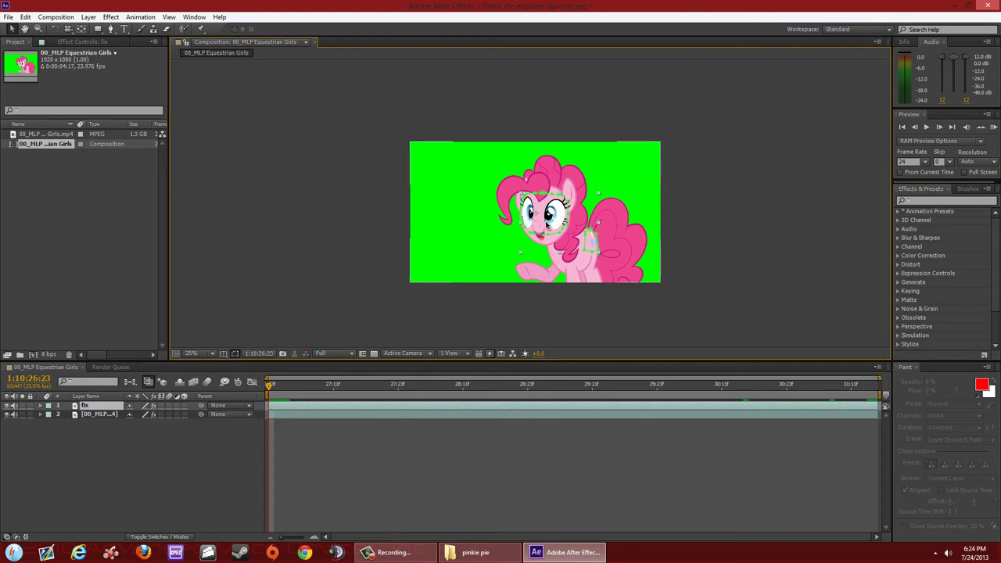
key(period)
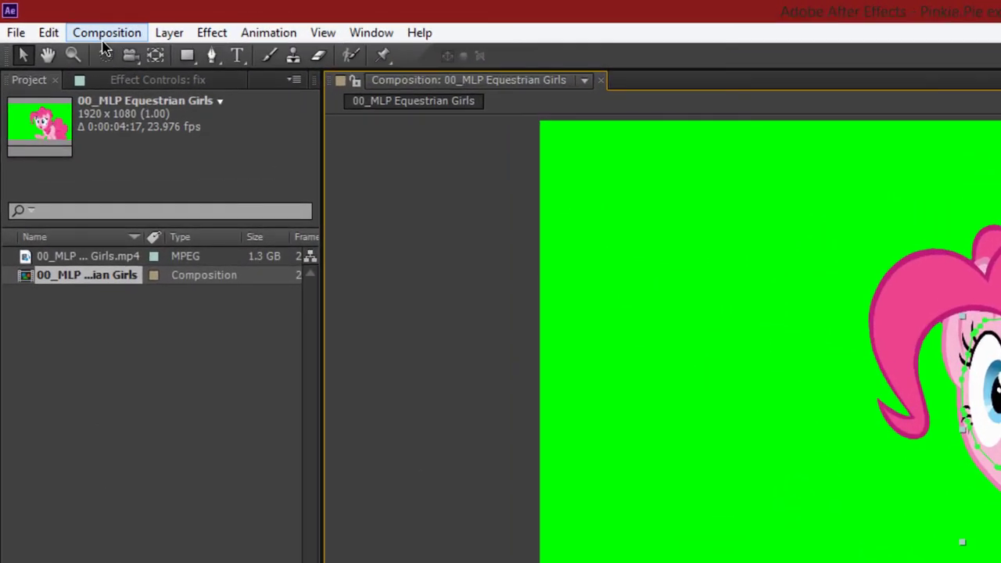
Add the 00_MLP Equestrian Girls composition to the render queue and render it to an AVI file.
click(56, 17)
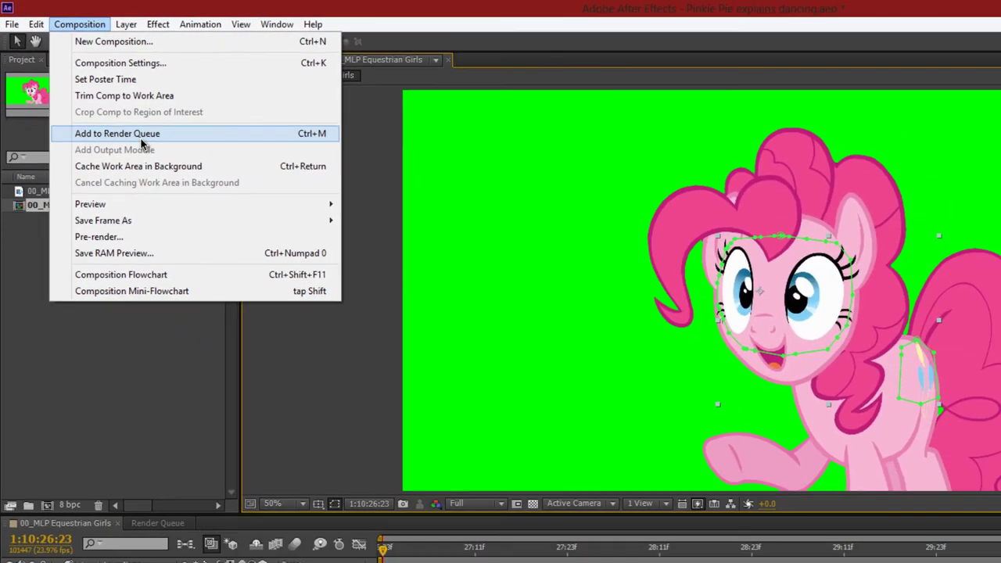
click(189, 184)
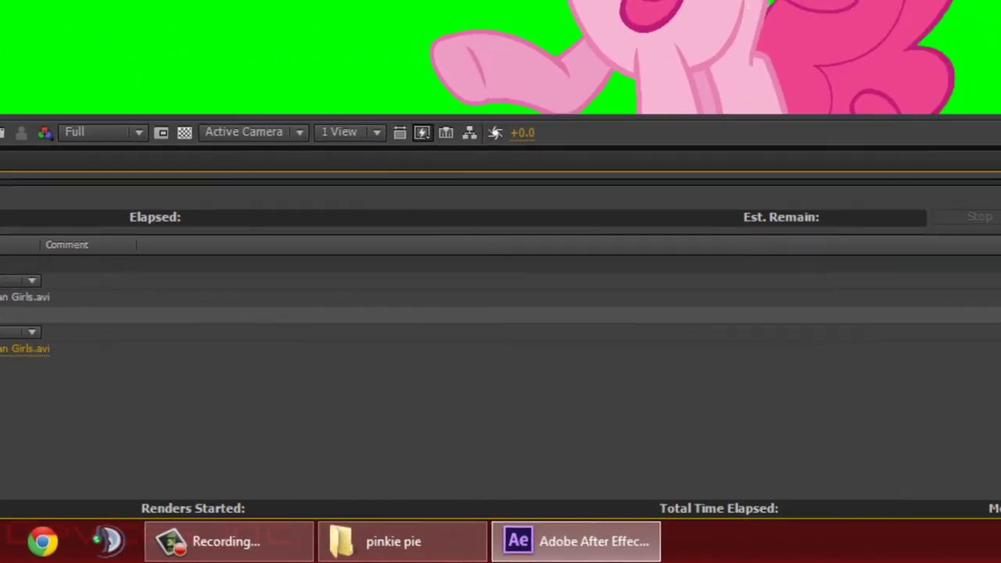
click(765, 280)
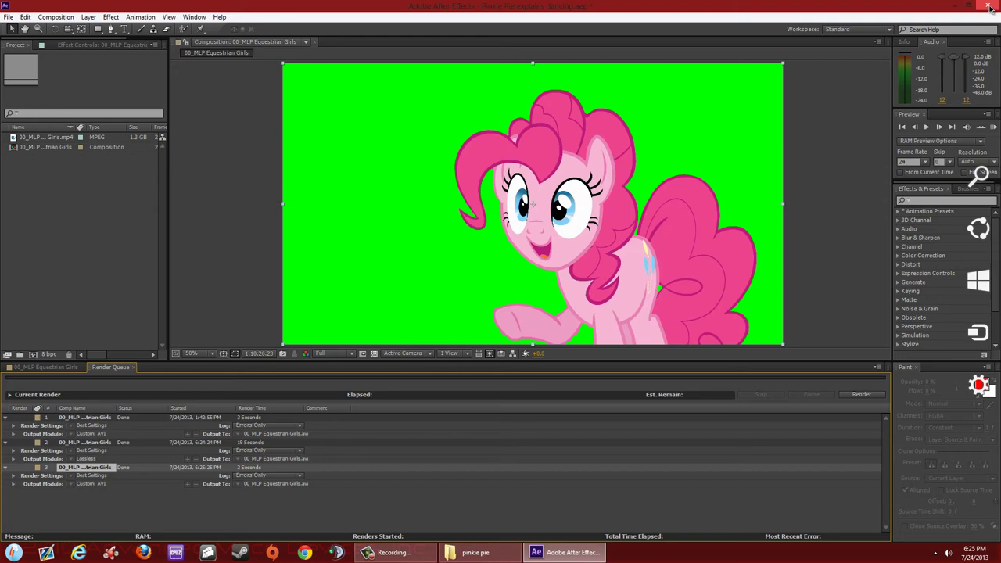
Close After Effects, saving the project, and move the rendered 00_MLP Equestrian Girls video beside the School Work icon on the desktop.
click(988, 6)
click(486, 290)
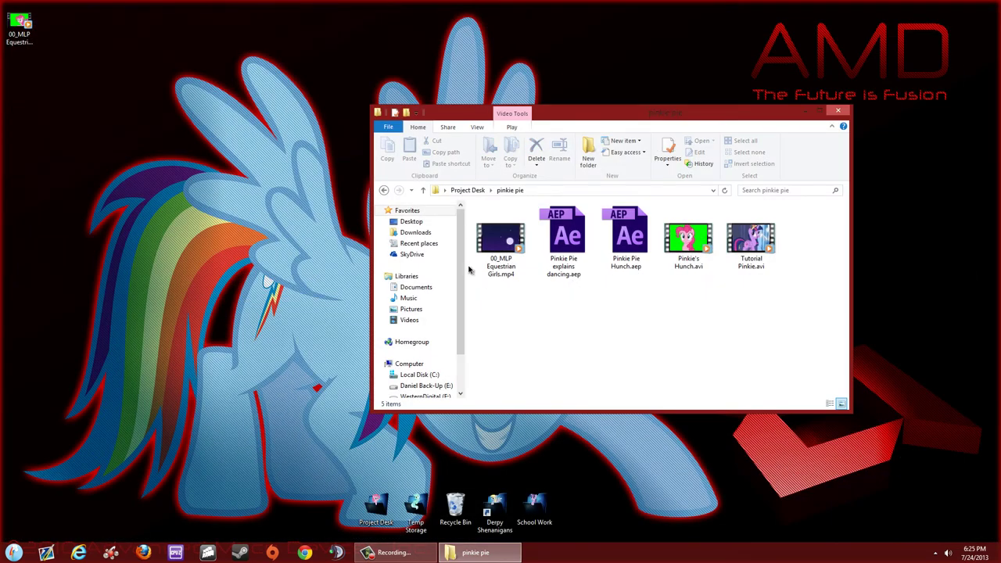
click(805, 111)
drag(19, 28, 575, 508)
Play the rendered 00_MLP Equestrian Girls clip in Windows Media Player, pause it to inspect the green screen result, and close the player.
double_click(574, 509)
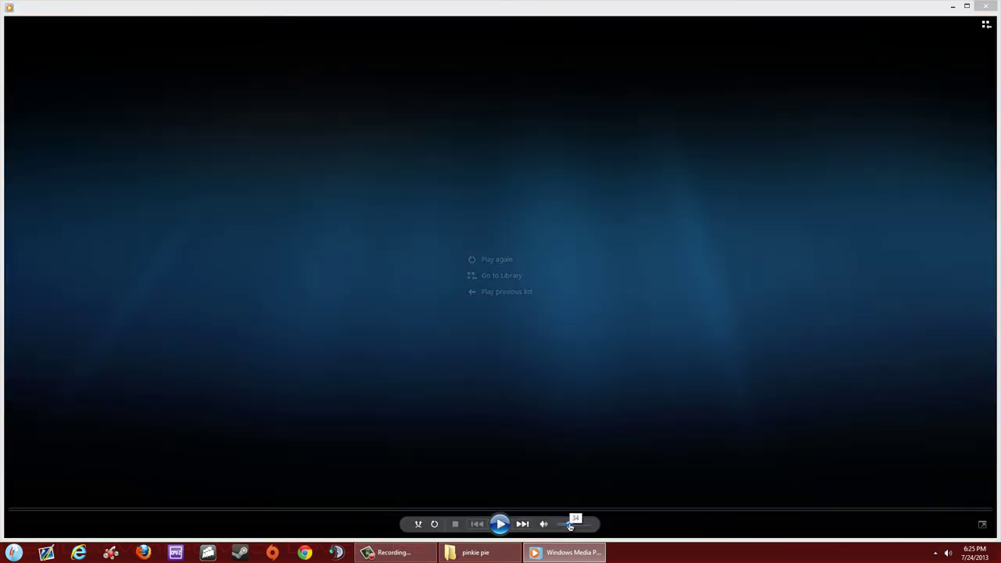
click(500, 523)
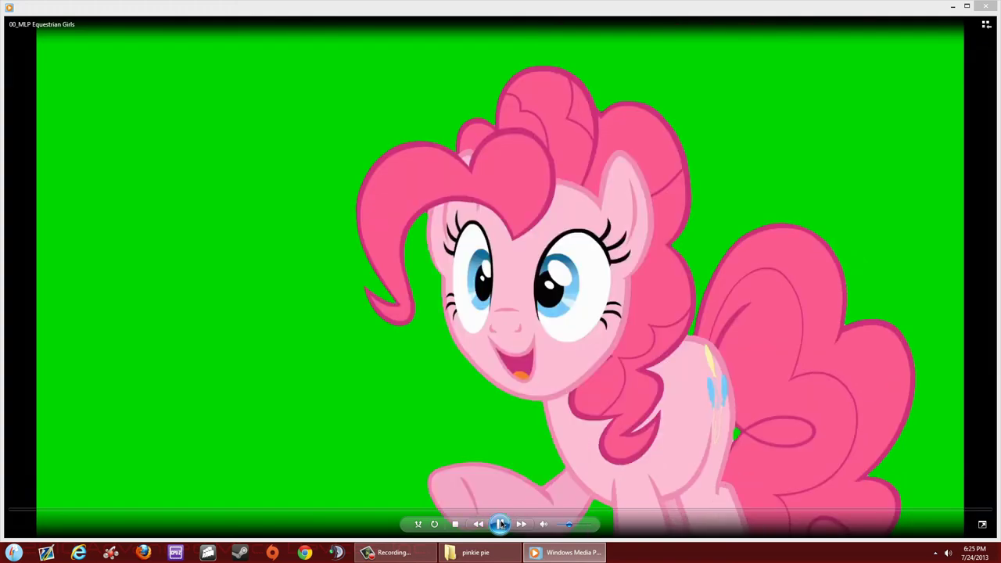
click(501, 524)
double_click(597, 186)
double_click(609, 210)
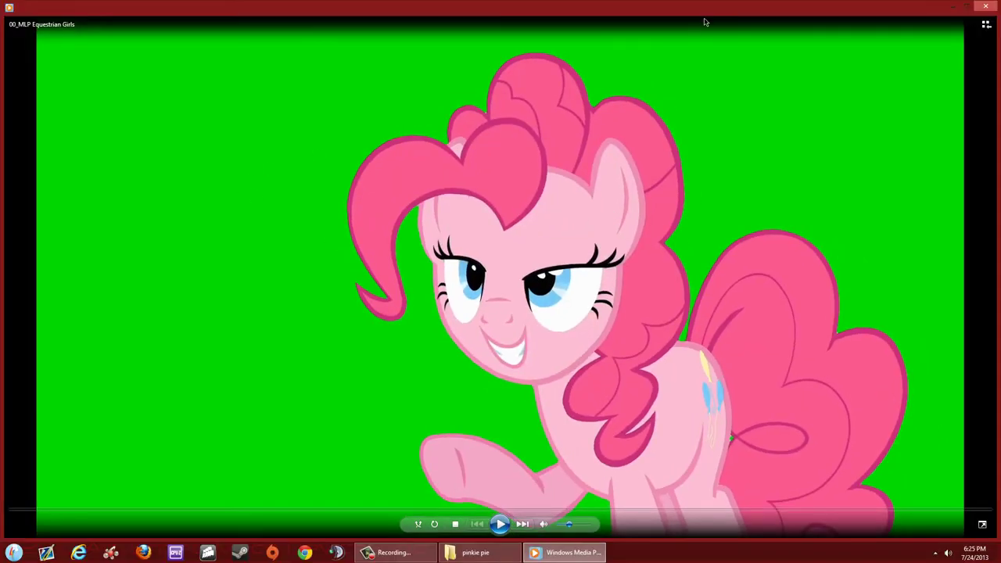
key(super+Right)
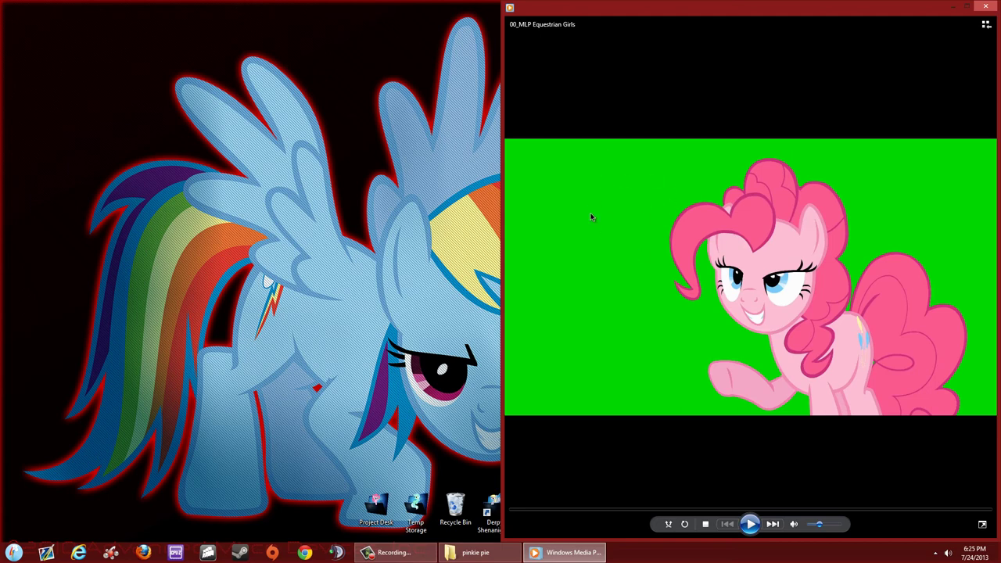
click(986, 6)
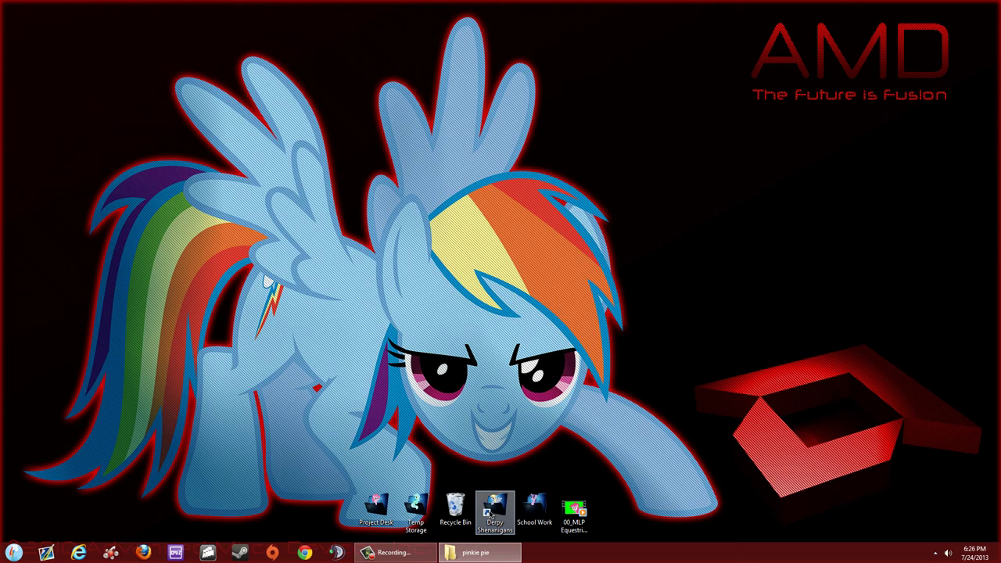
Open the Project - Hard Grn Scrn Practice folder under Derpy Shenanigans' Archives and play Loop Scootaloo.mp4.
double_click(488, 510)
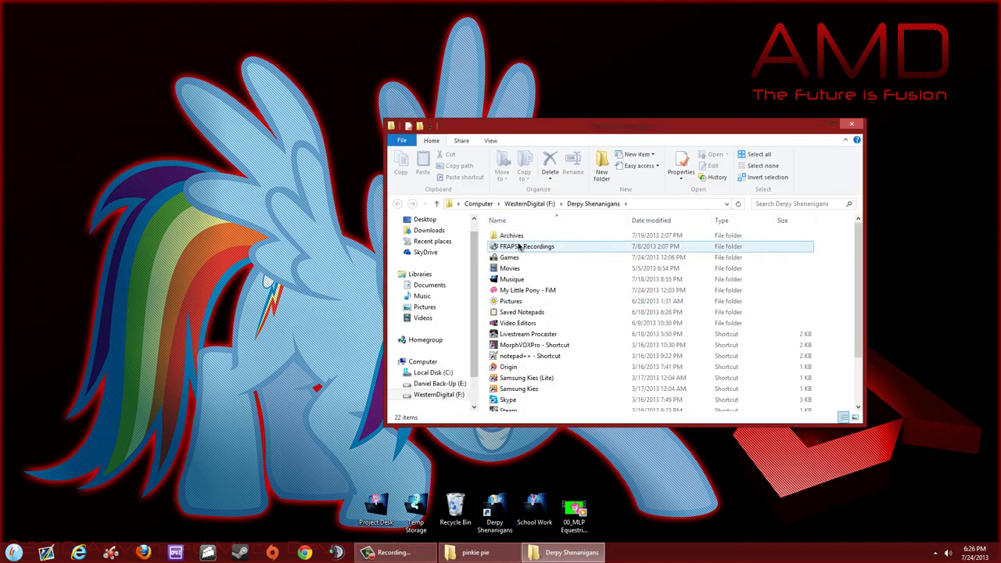
double_click(523, 234)
double_click(569, 247)
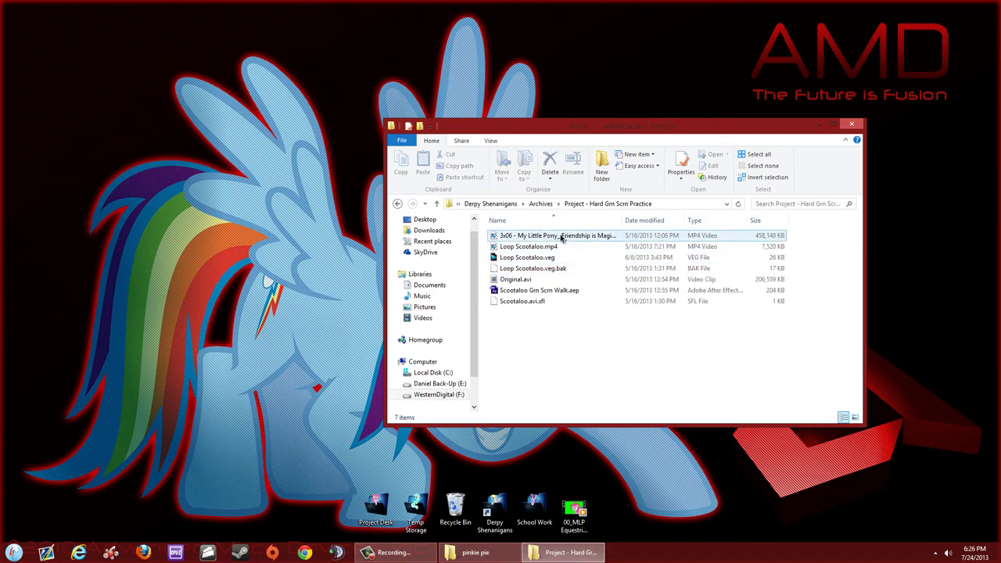
double_click(551, 246)
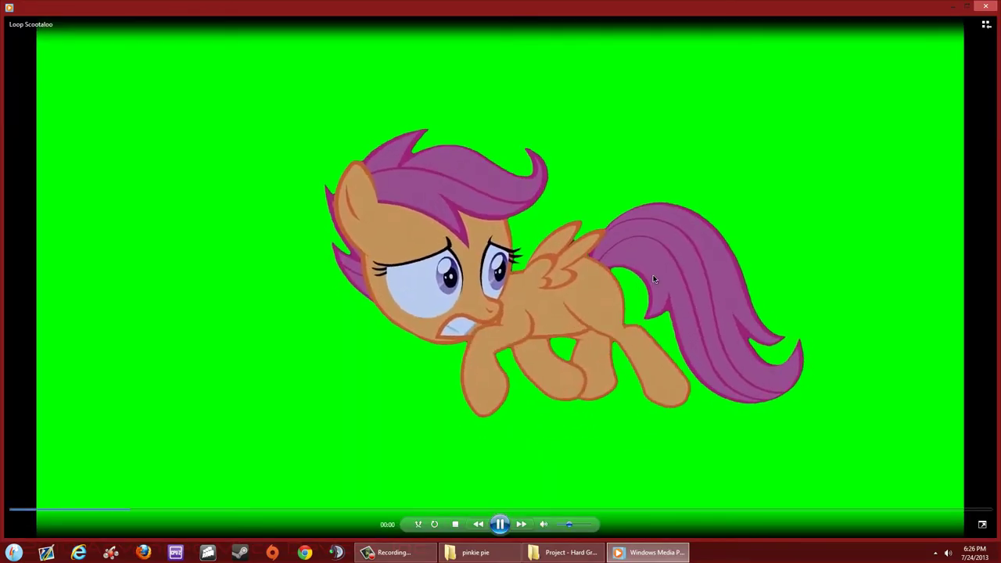
Close the Loop Scootaloo video and open the Scootaloo Grn Scrn Walk.aep project in After Effects.
mouse_move(979, 9)
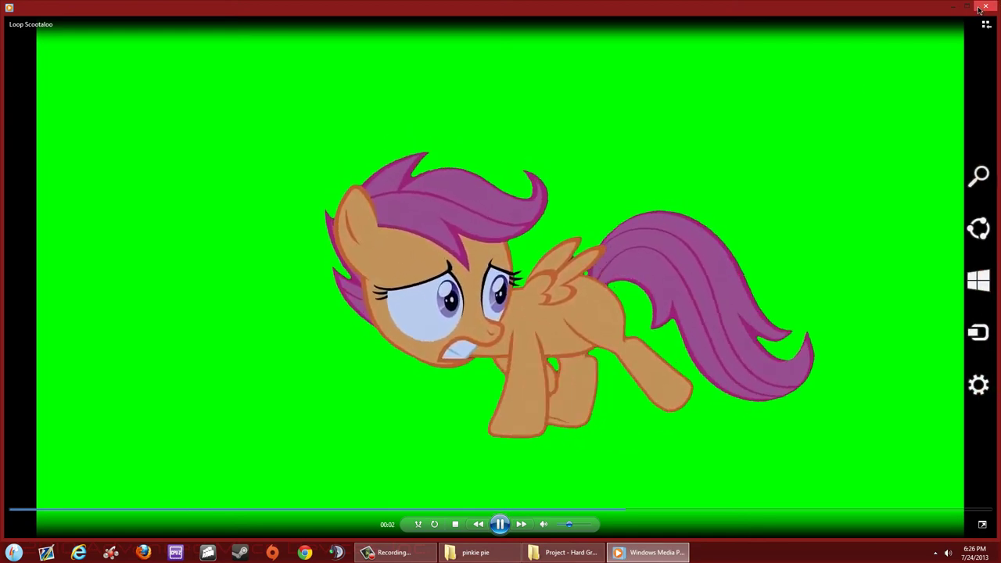
click(981, 7)
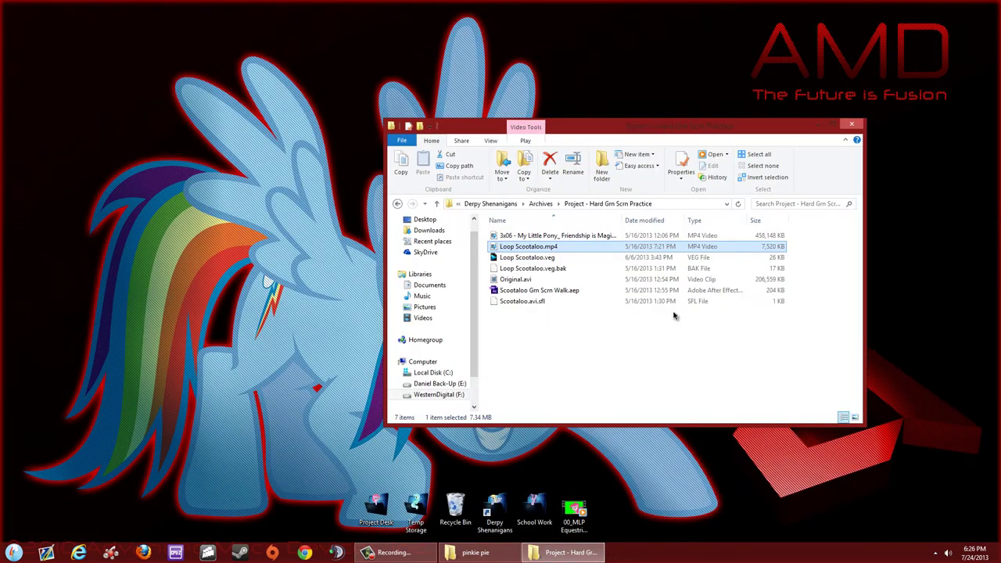
double_click(540, 290)
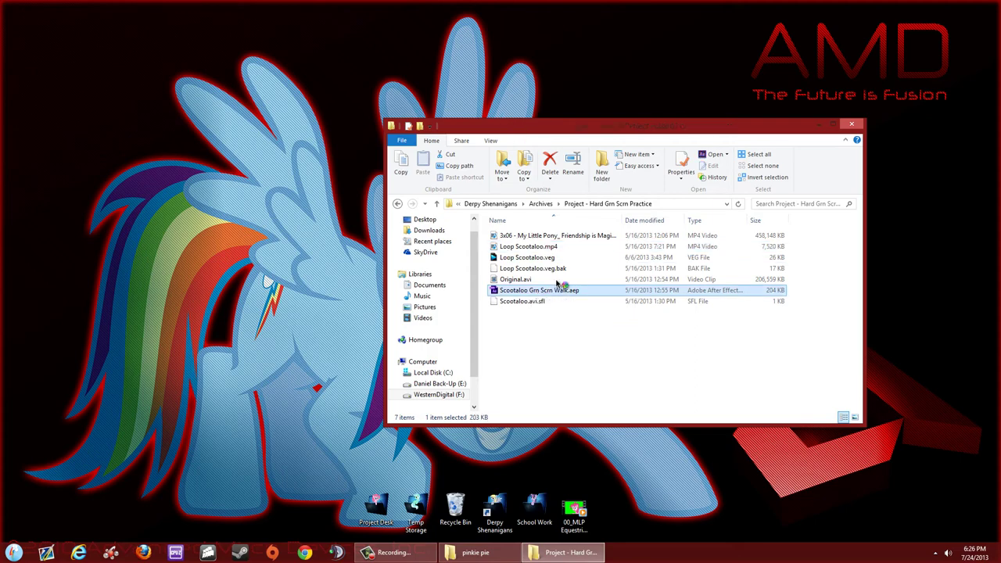
Close the project folder window and hide the masked eye layer in the Scootaloo composition.
click(855, 126)
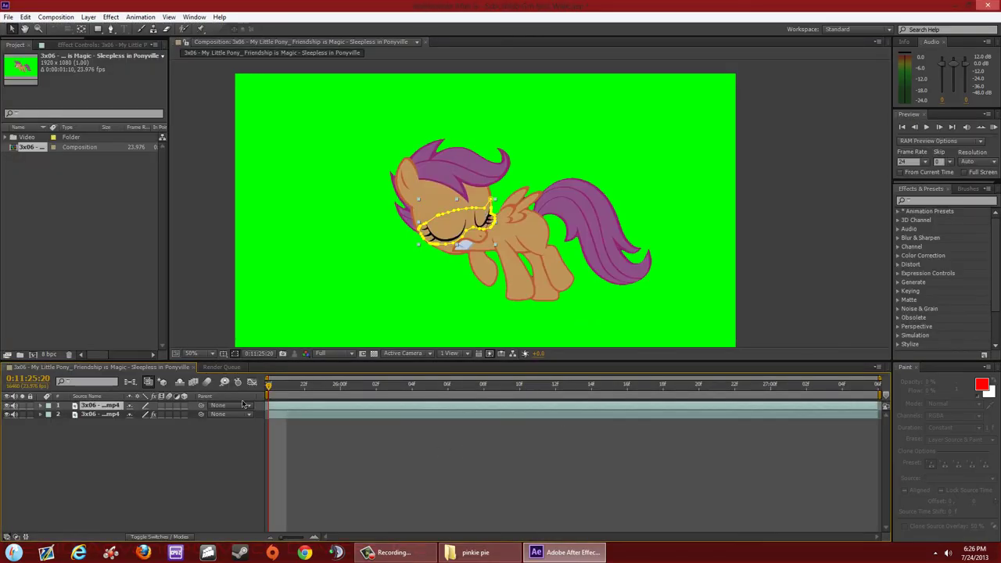
click(7, 405)
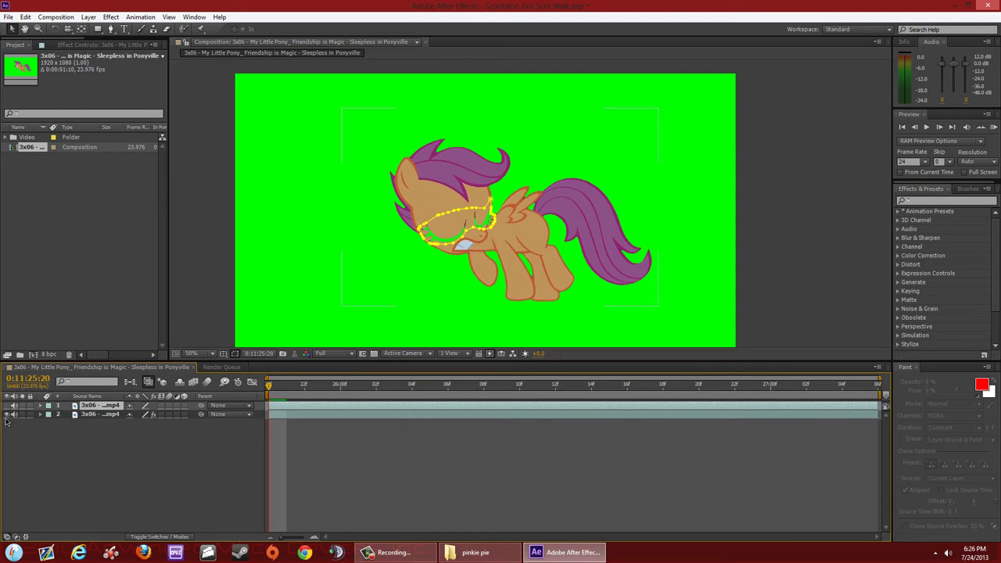
click(7, 420)
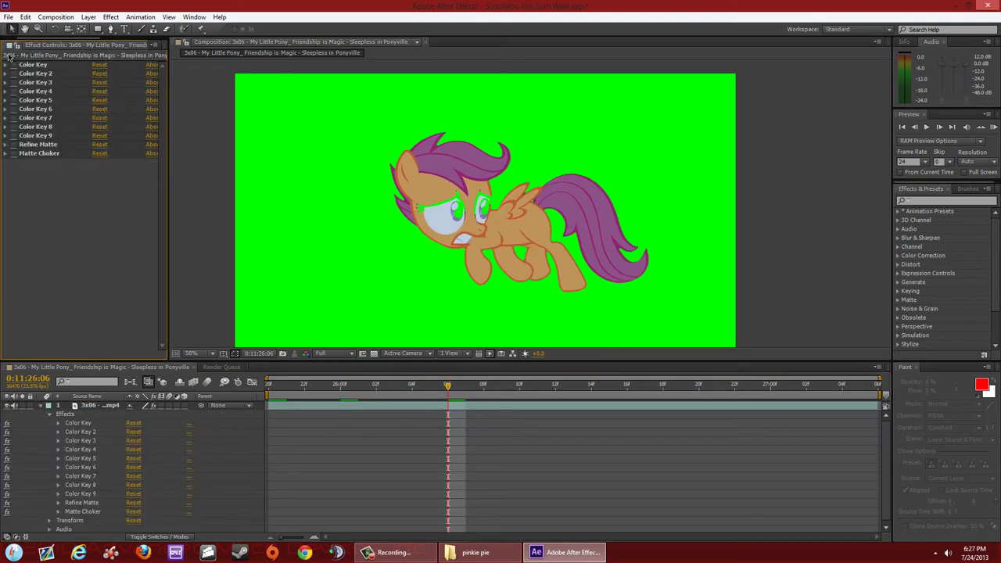
Enable the first Color Key effect on the Scootaloo layer and scrub through the clip to check the keyed sky.
drag(448, 385, 767, 388)
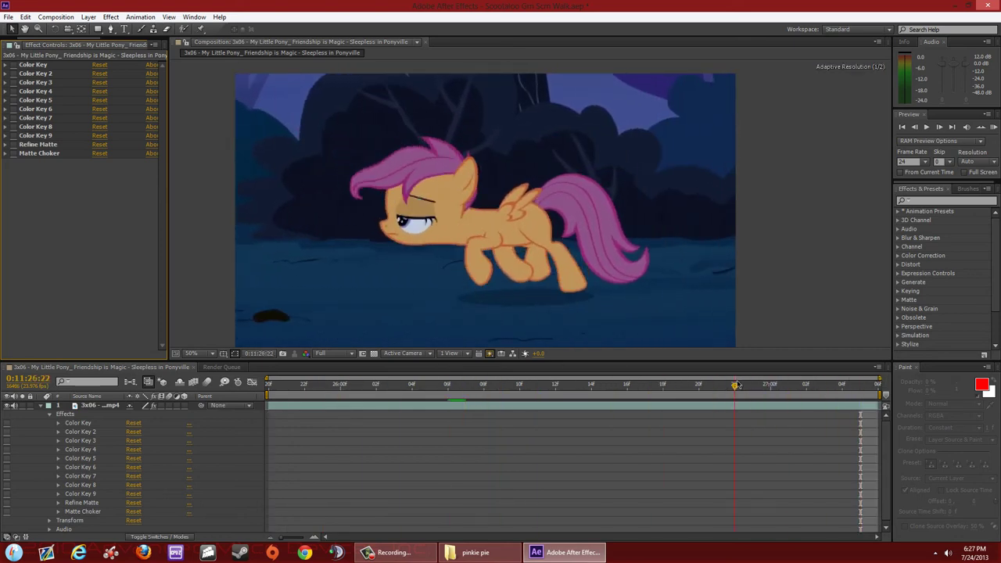
click(12, 67)
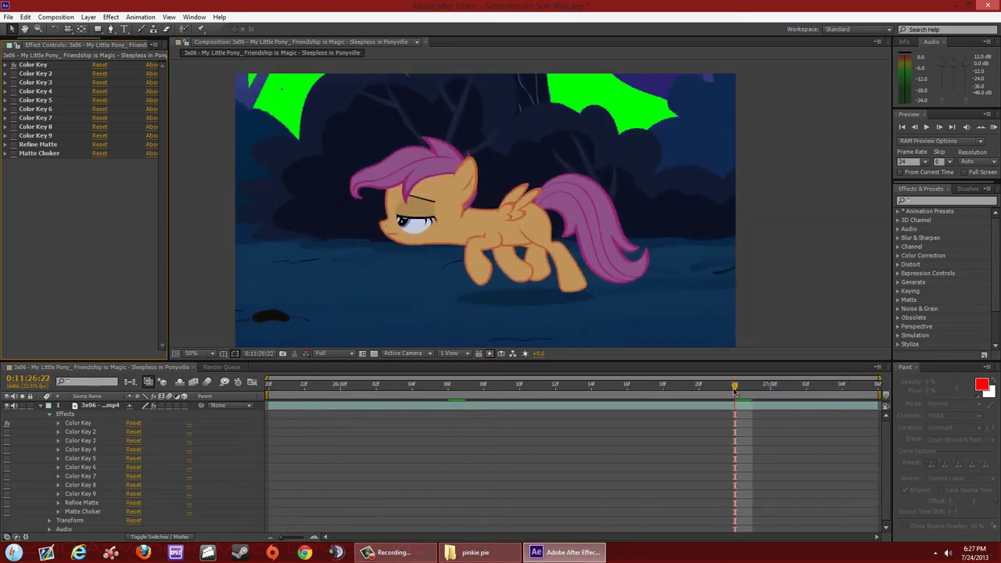
key(space)
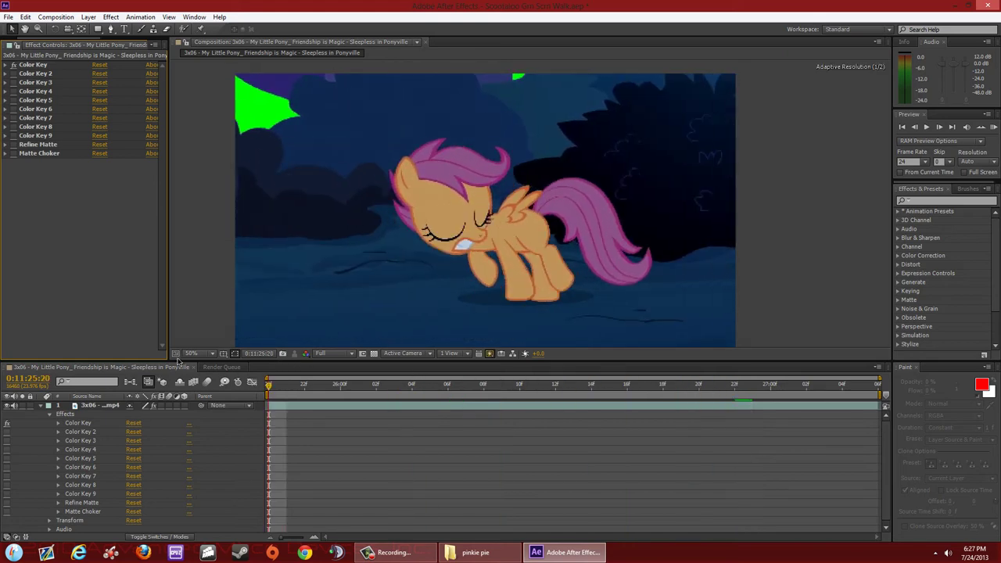
click(487, 367)
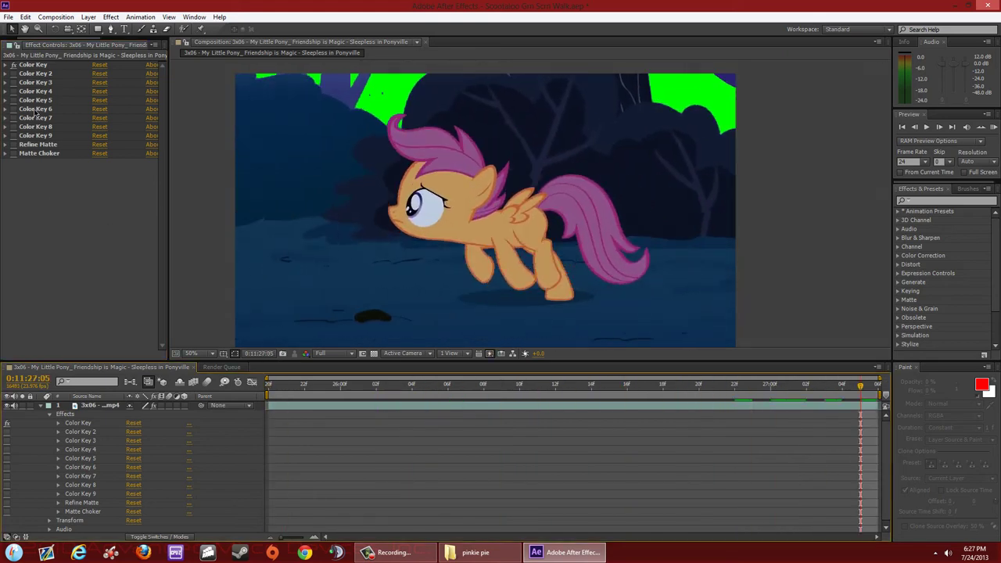
Enable Color Key 2 through Color Key 5 on the Scootaloo layer and scrub the whole clip to check the background removal.
click(13, 73)
click(13, 82)
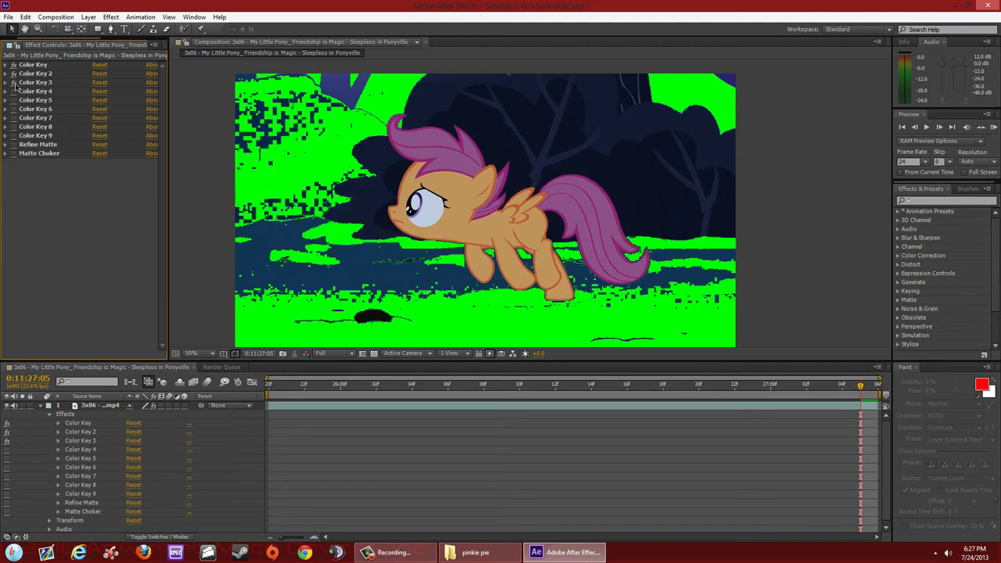
click(13, 92)
click(13, 100)
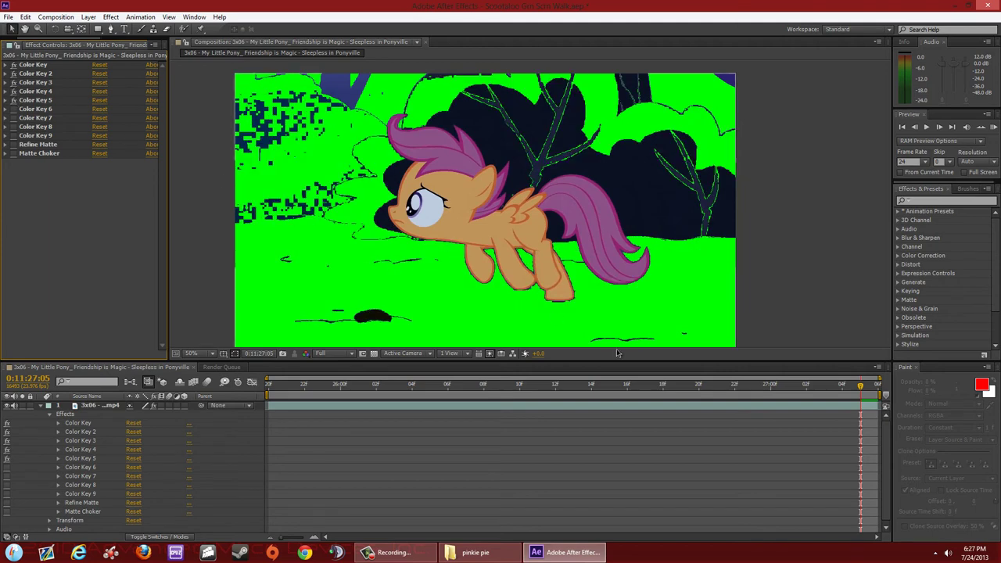
drag(859, 388, 235, 370)
key(space)
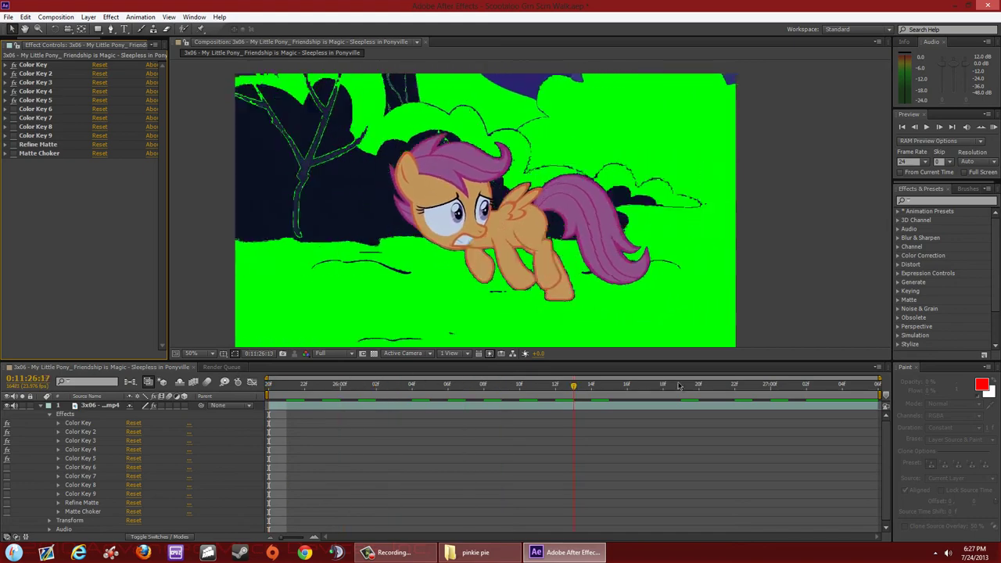
drag(925, 402, 967, 402)
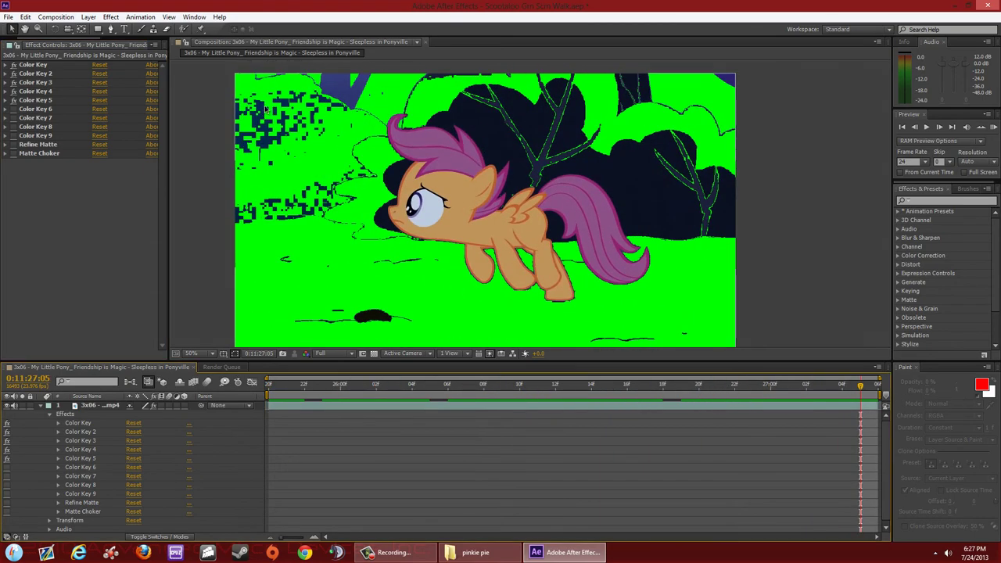
drag(859, 389, 286, 388)
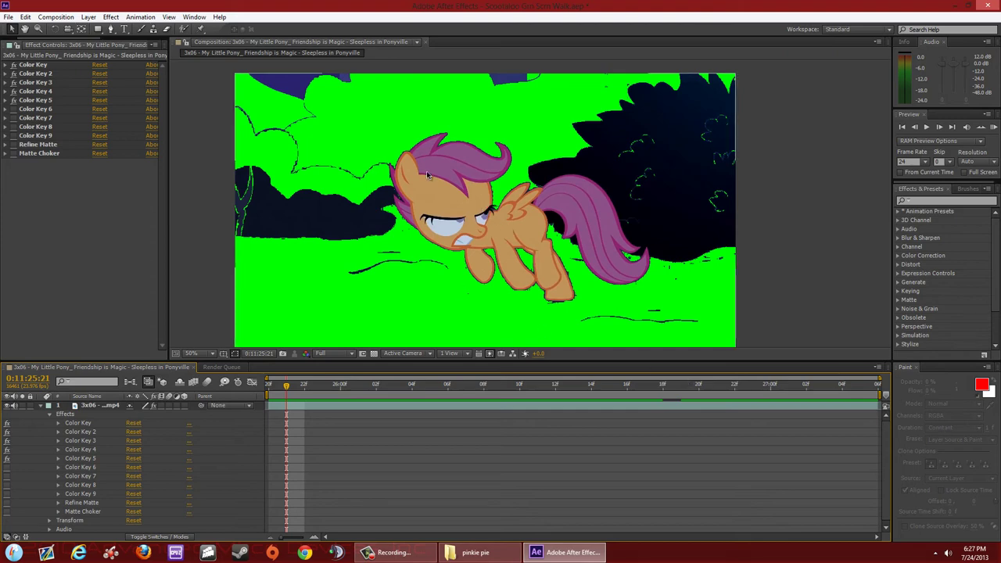
key(Page_Up)
drag(289, 395, 911, 367)
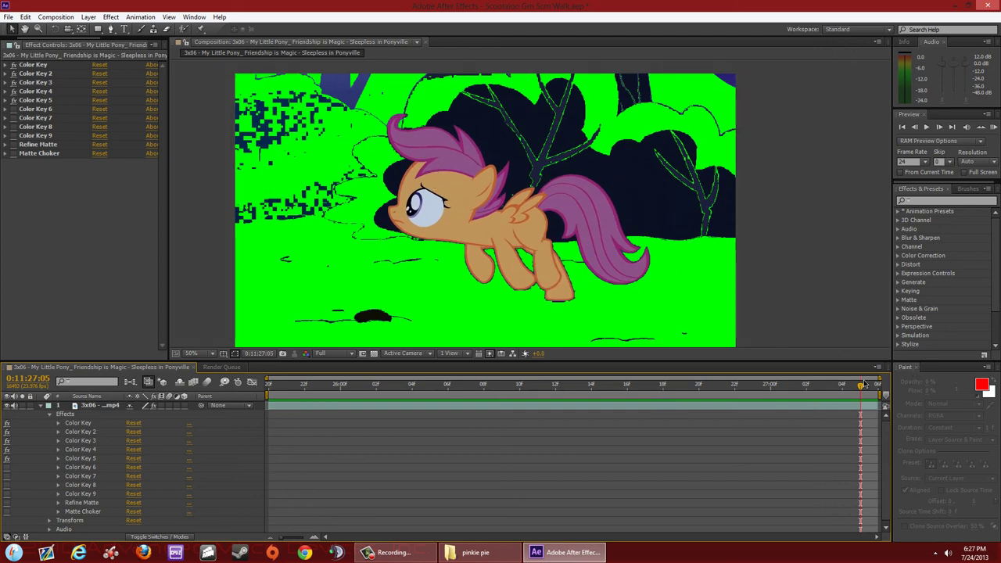
key(space)
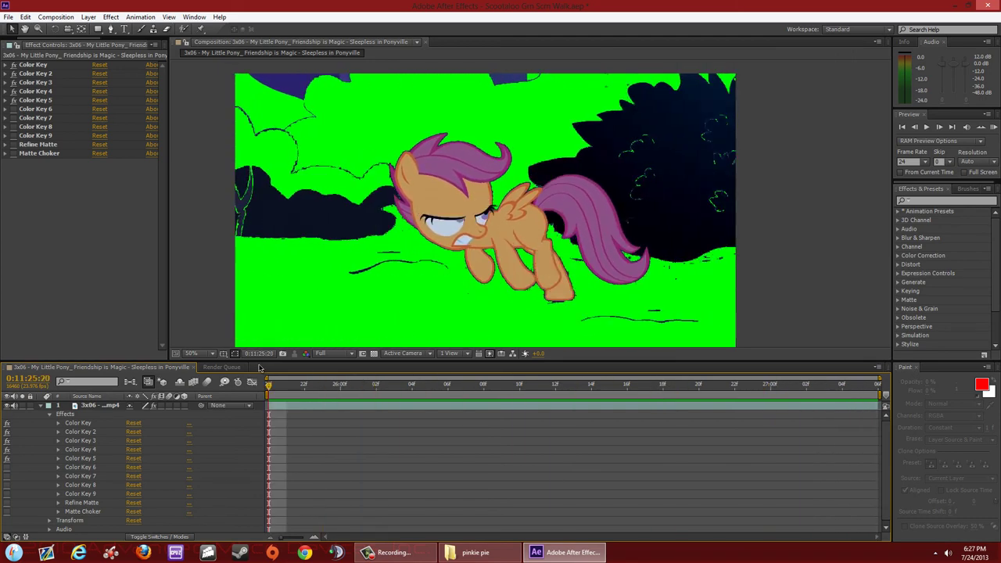
Enable Color Key 6 through Color Key 9, preview the clip, and inspect Scootaloo's eyes up close at 0:11:26:07.
click(13, 108)
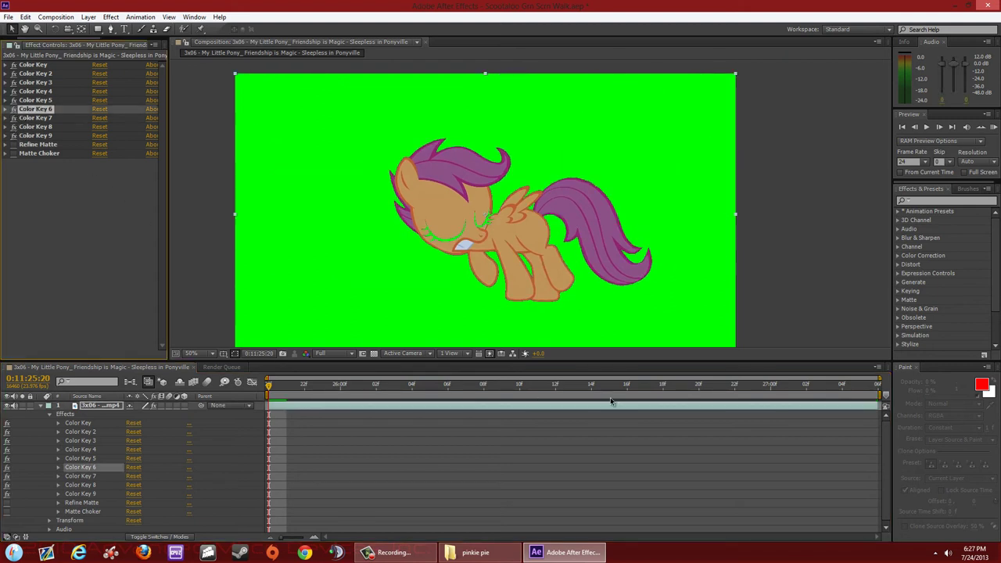
drag(269, 391, 875, 393)
key(space)
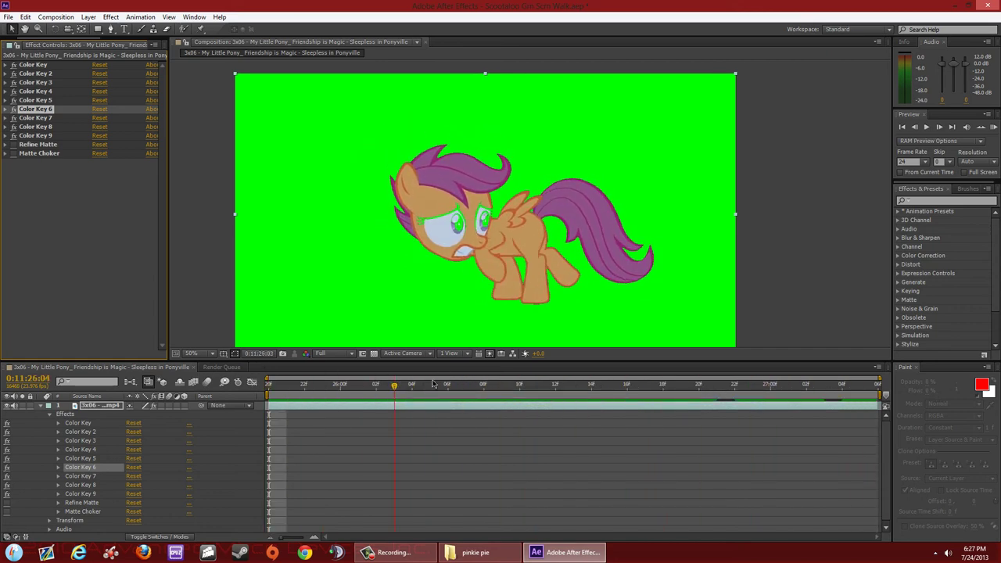
key(space)
scroll(444, 264, up, 1)
drag(340, 215, 396, 225)
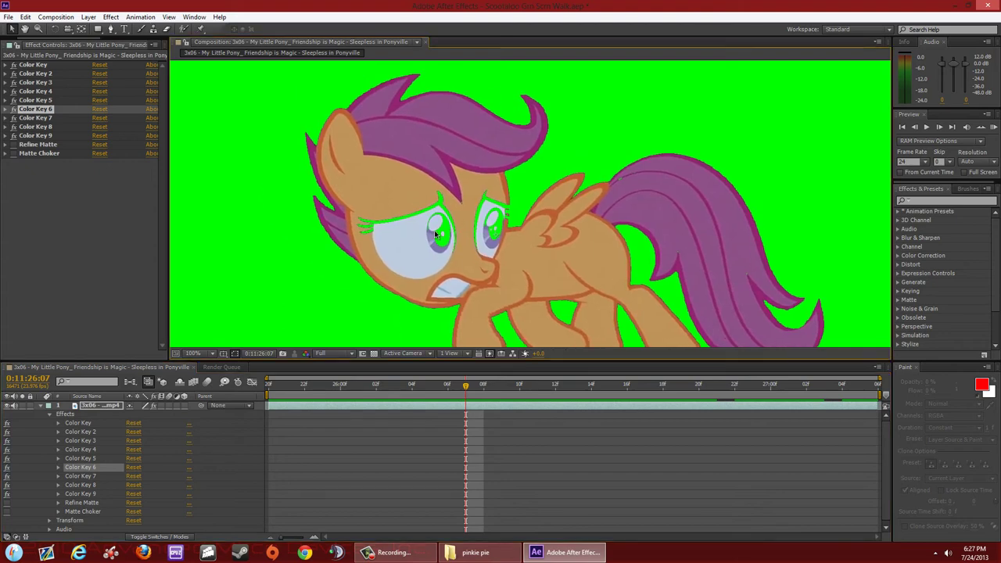
scroll(462, 184, down, 2)
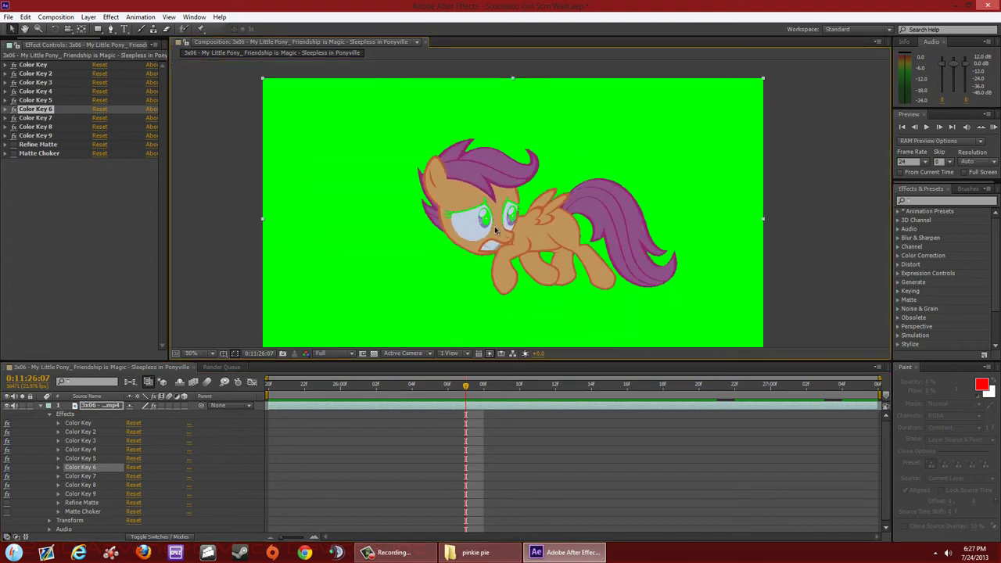
Enable the Refine Matte and Matte Choker effects and inspect Scootaloo's outline up close at 0:11:26:07 and 0:11:26:05.
click(13, 145)
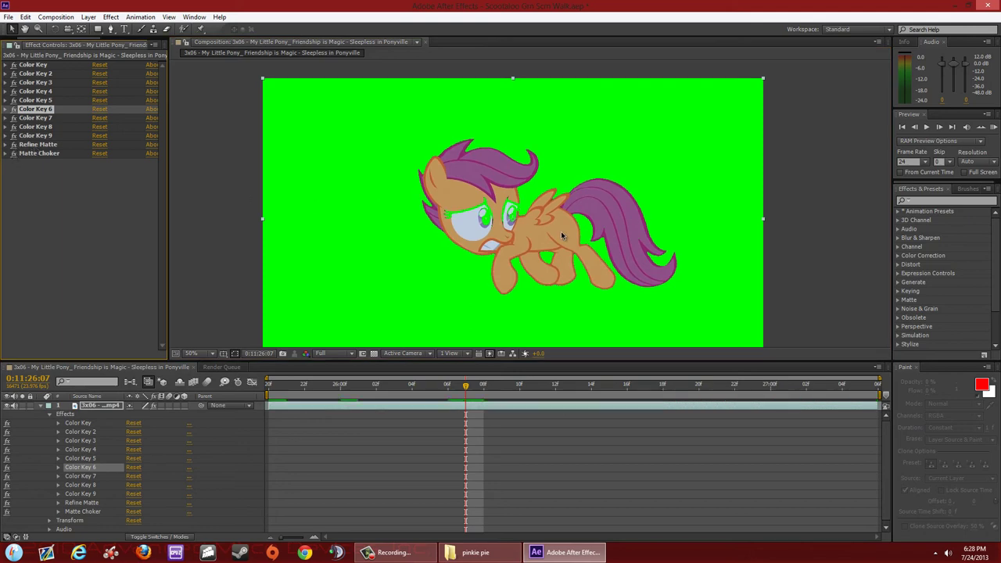
scroll(505, 243, up, 4)
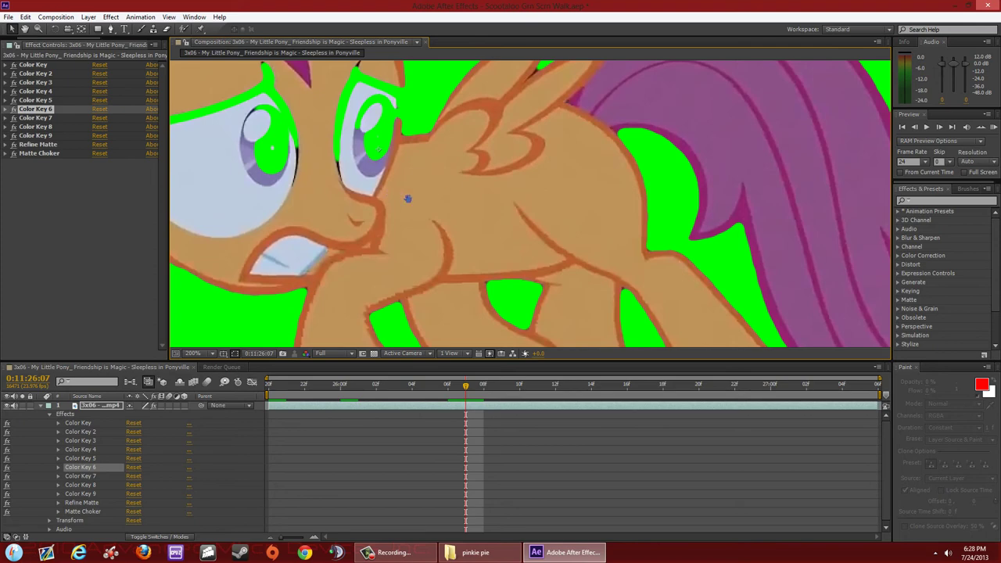
scroll(394, 195, down, 4)
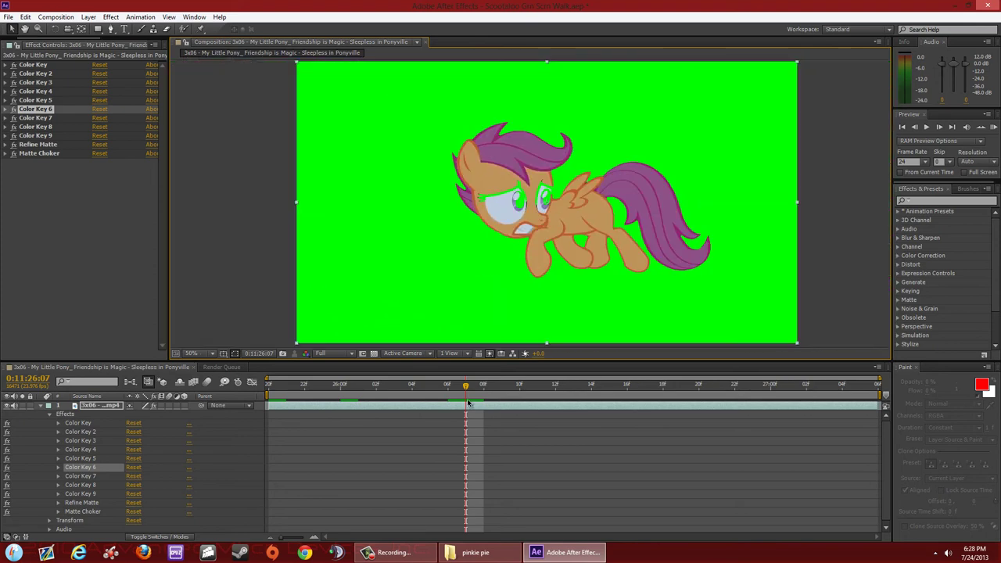
mouse_move(434, 389)
mouse_down()
mouse_move(323, 389)
mouse_move(469, 394)
mouse_move(429, 391)
mouse_up()
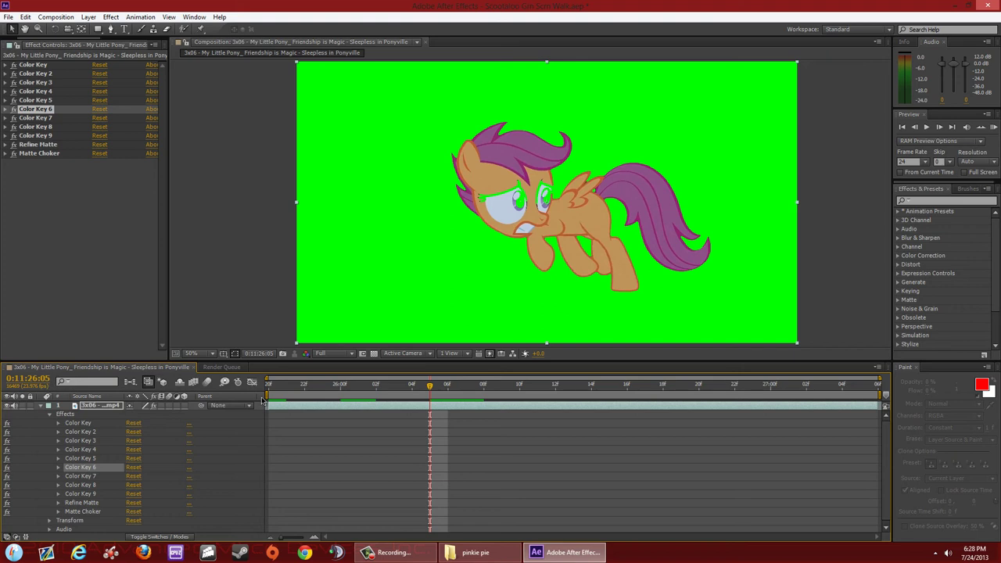
scroll(600, 208, up, 2)
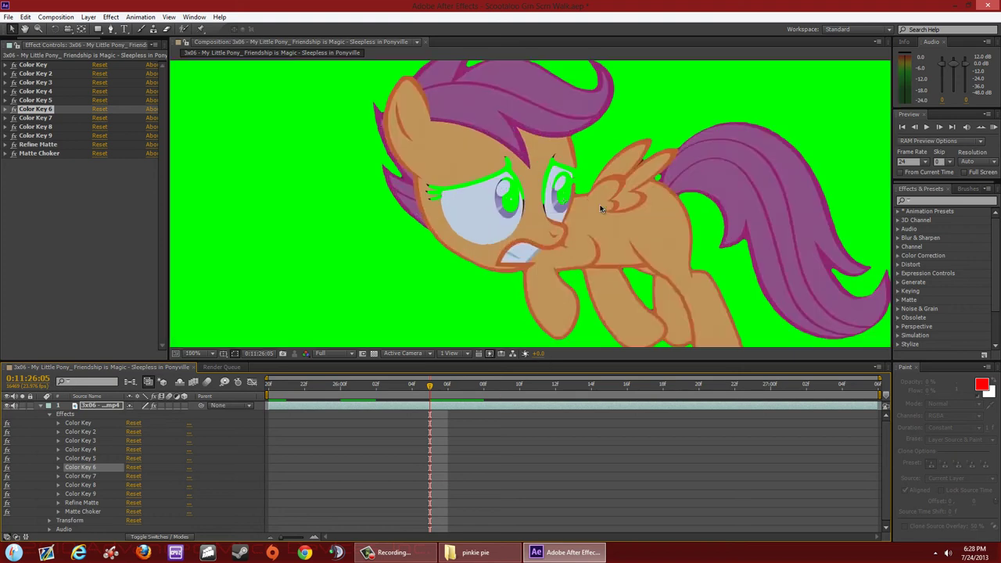
scroll(538, 196, down, 2)
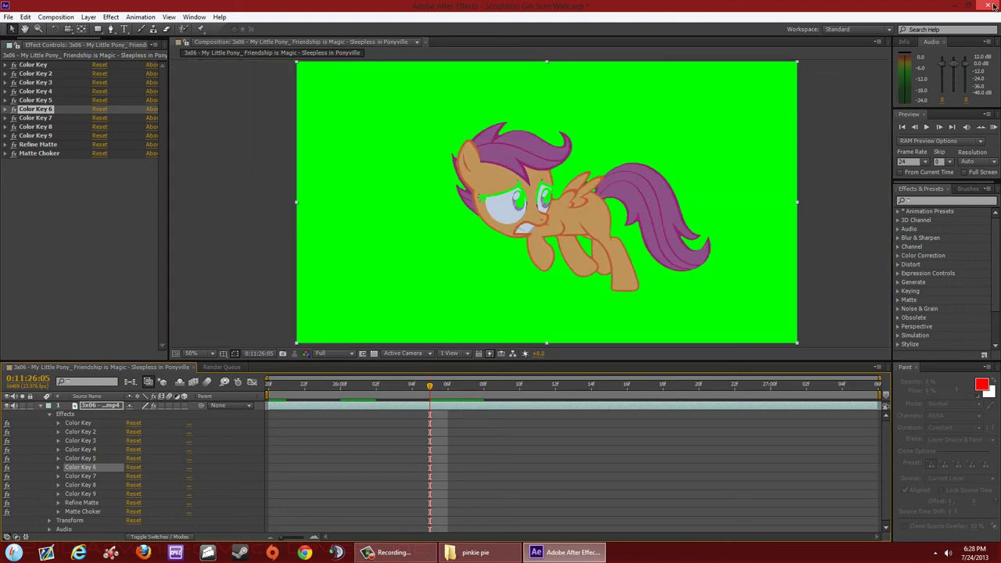
Close the Scootaloo project together with After Effects and return to the desktop.
click(993, 6)
click(527, 289)
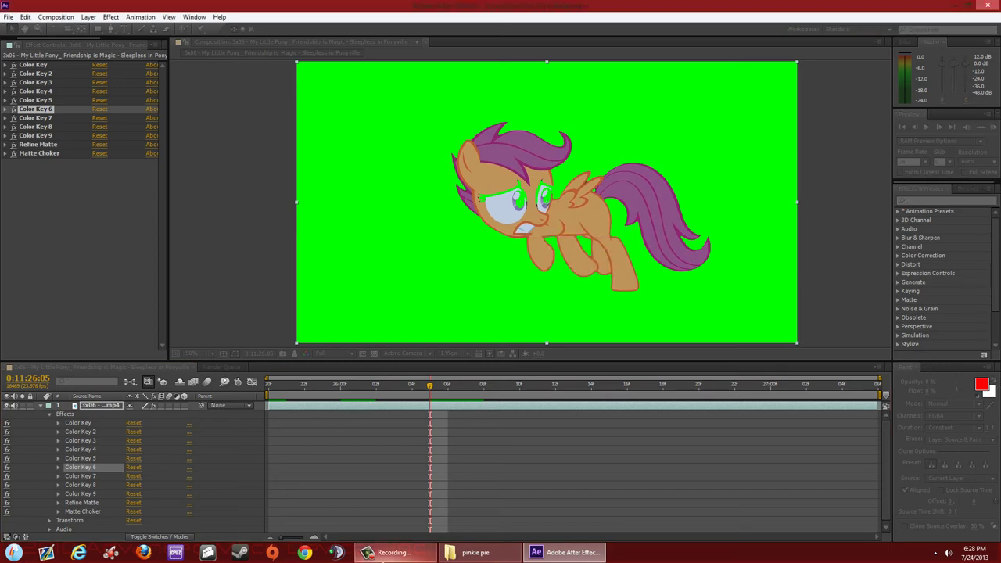
click(391, 552)
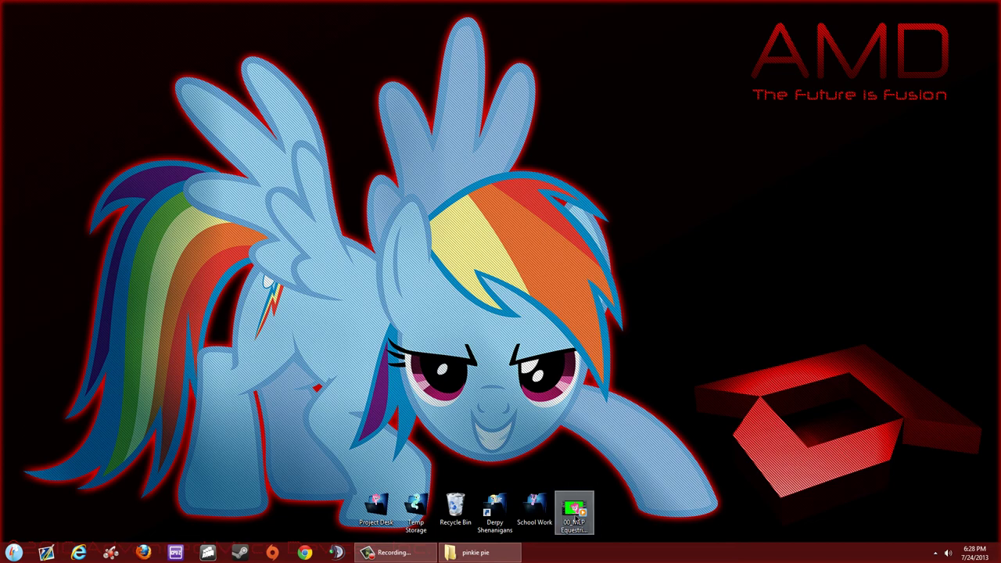
Open the Project - DJ PON-3 folder in Project Desk, play DJ PON-3.mp4, and close the player.
double_click(376, 507)
double_click(631, 272)
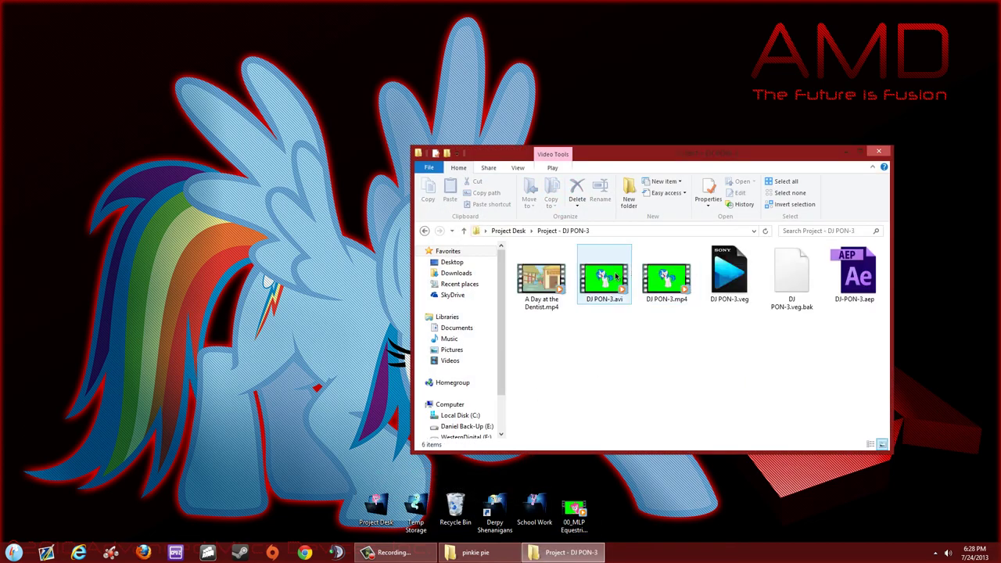
double_click(646, 275)
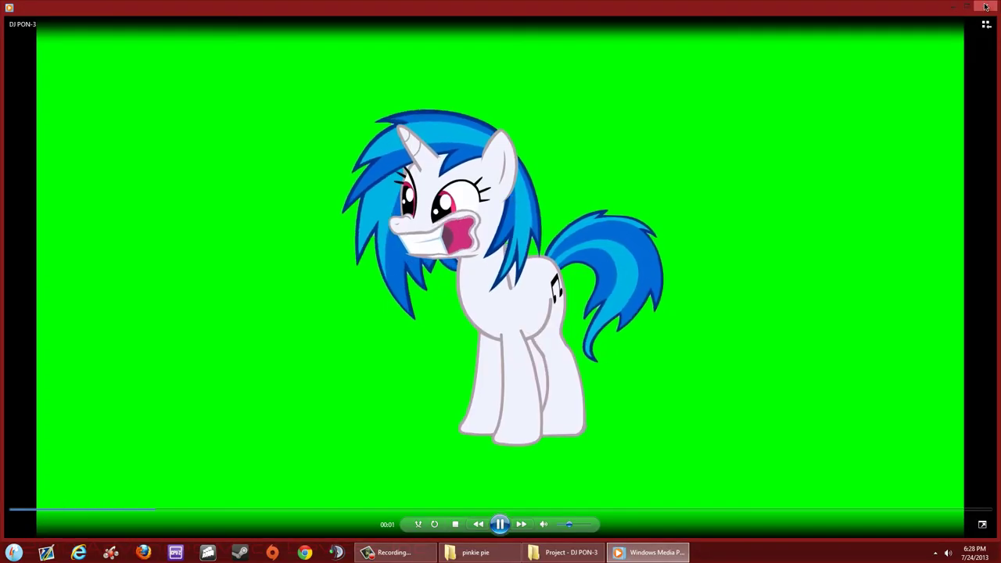
click(985, 7)
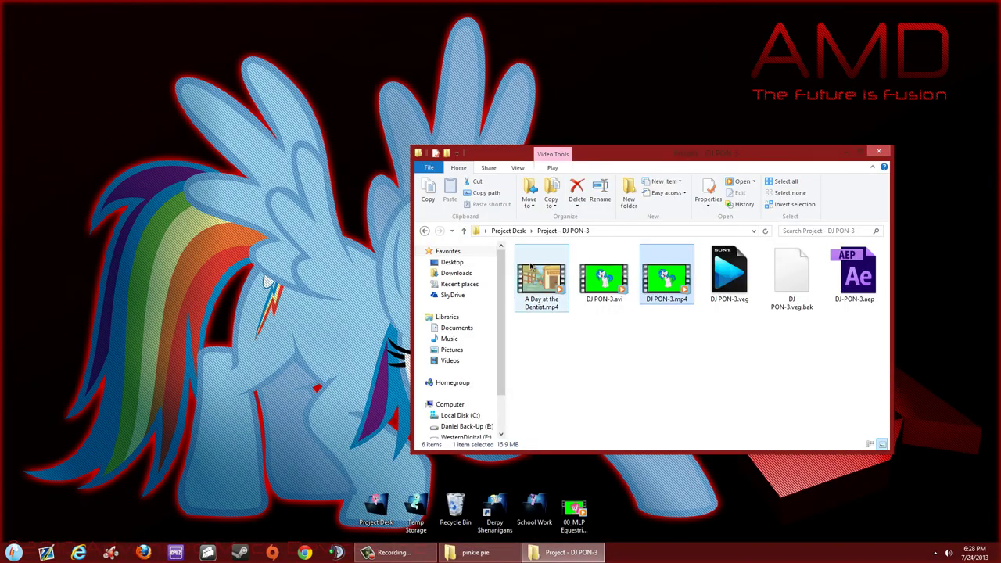
Play the DJ PON-3.avi version of the clip and close the player.
click(609, 284)
double_click(609, 284)
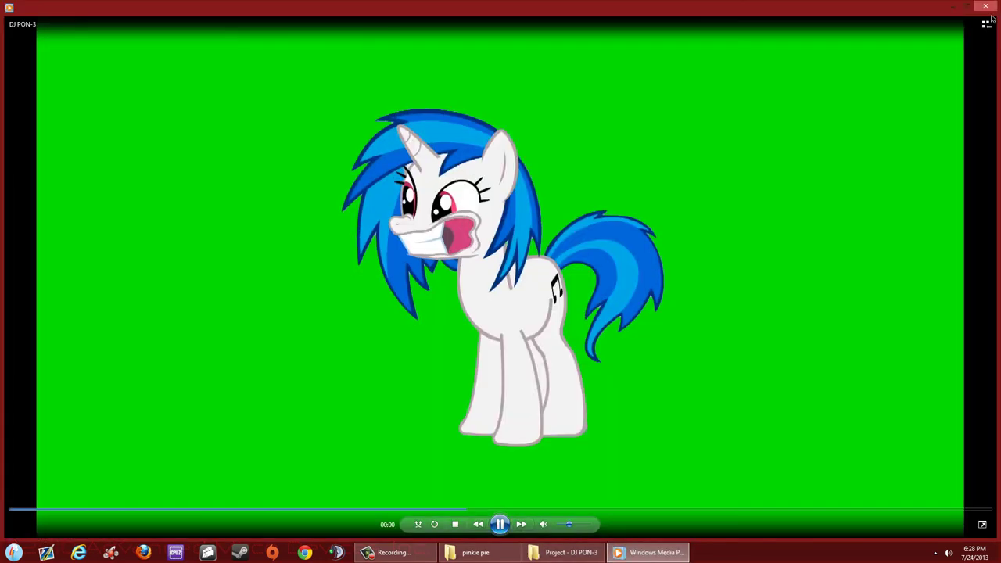
key(alt+F4)
Open the Project - Jumping Dash folder in Project Desk, play Cupcakes_ 120% Cleaner!.mp4, and pause it mid-jump.
key(BackSpace)
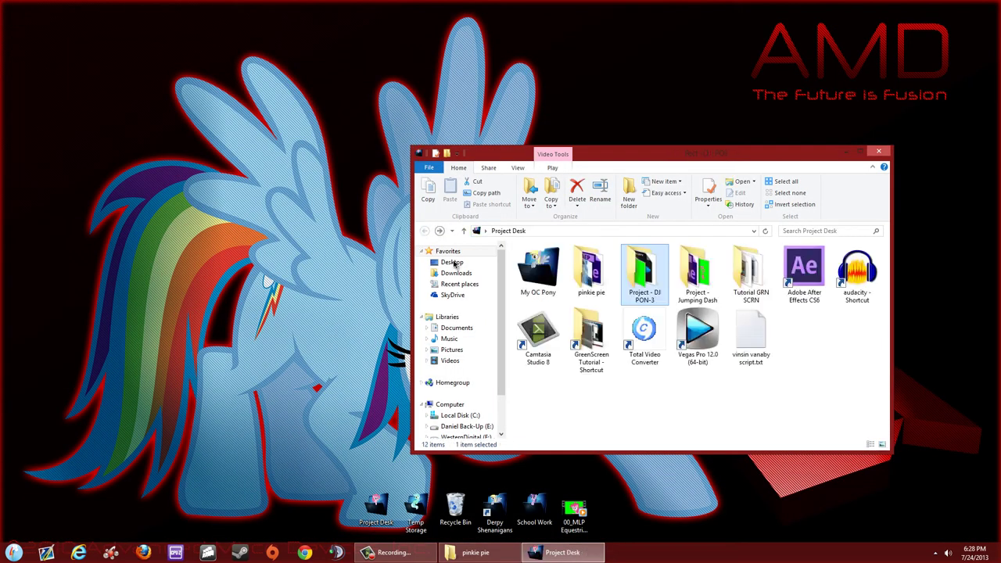
double_click(701, 268)
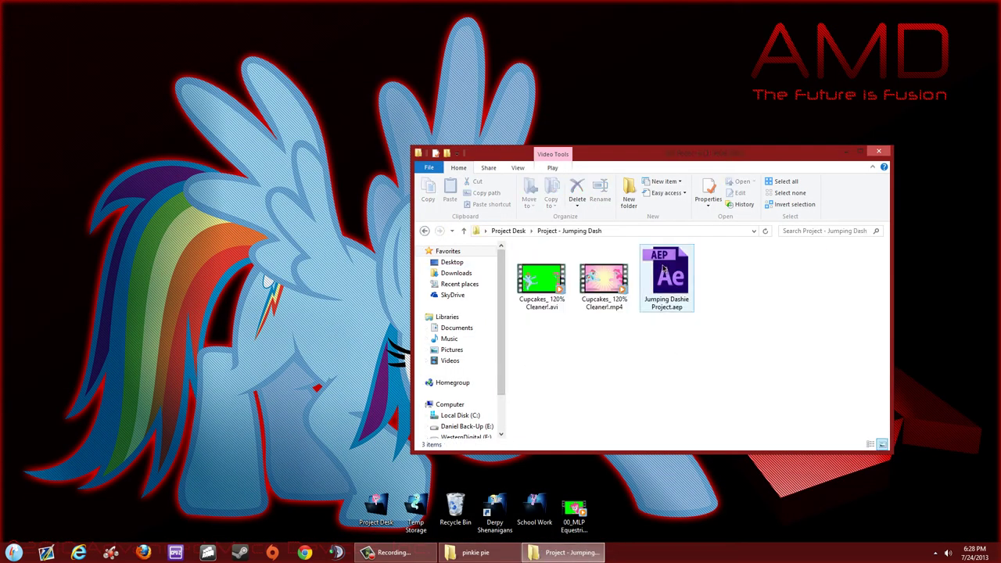
click(603, 284)
double_click(603, 285)
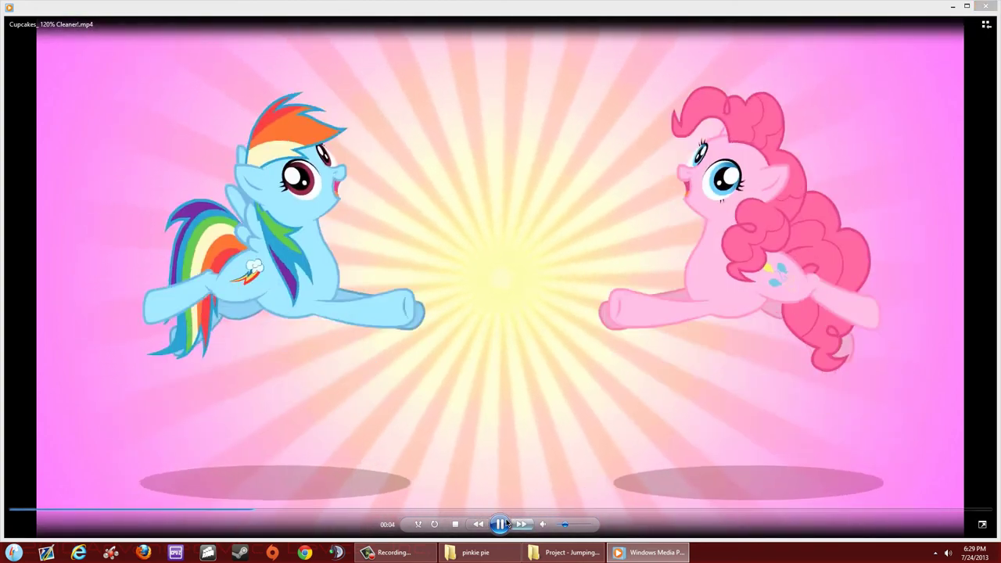
click(466, 280)
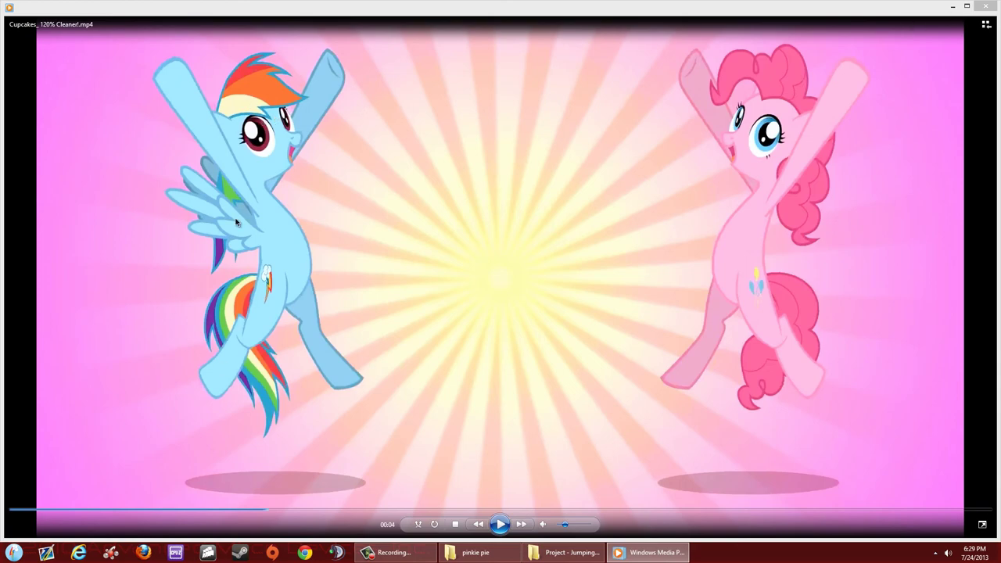
Close the MP4 video and play the green screen version, Cupcakes_ 120% Cleaner!.avi.
click(988, 7)
double_click(546, 282)
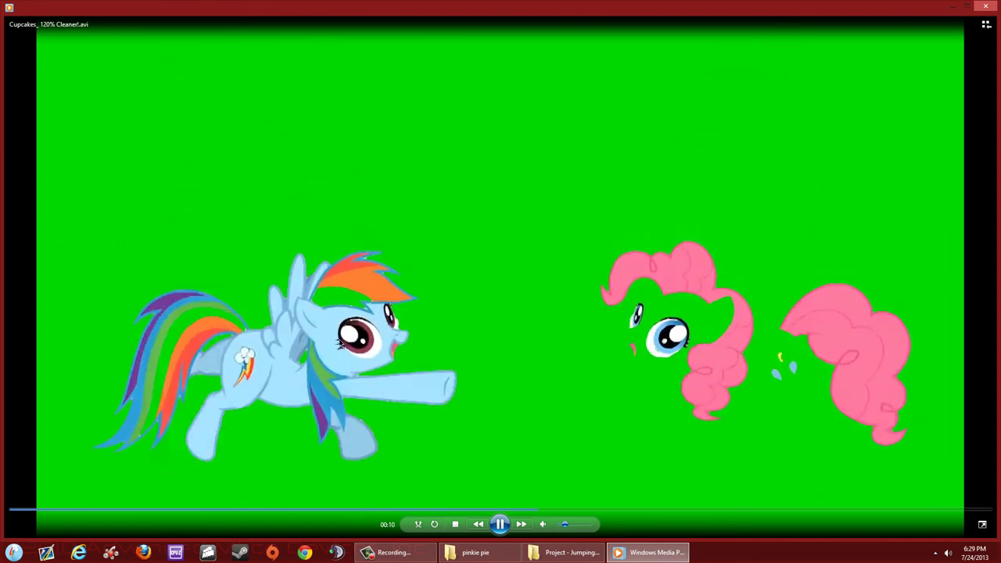
Close the Jumping Dash clip and open the Project - Rainbow folder inside the Archives folder of Derpy Shenanigans.
click(991, 6)
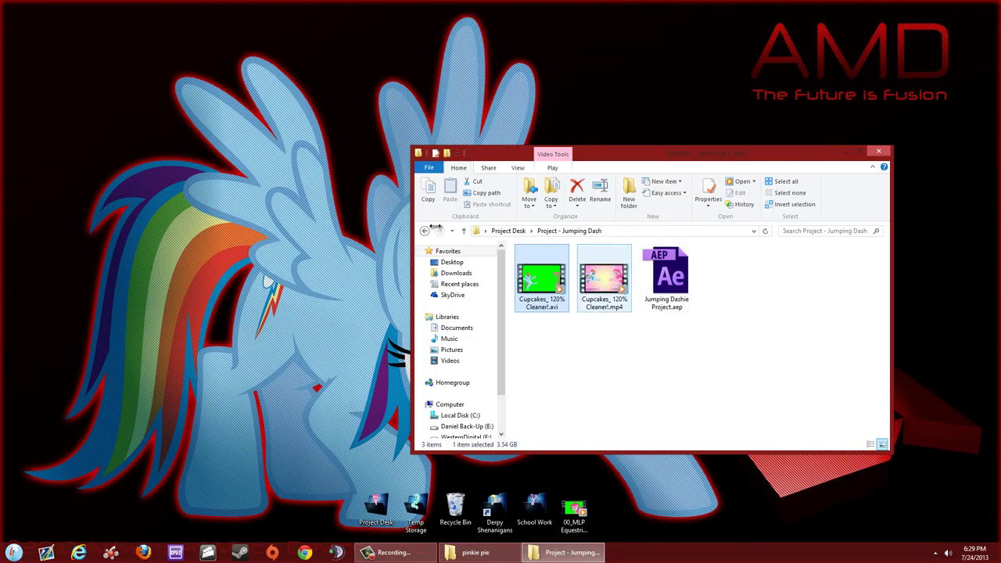
click(426, 231)
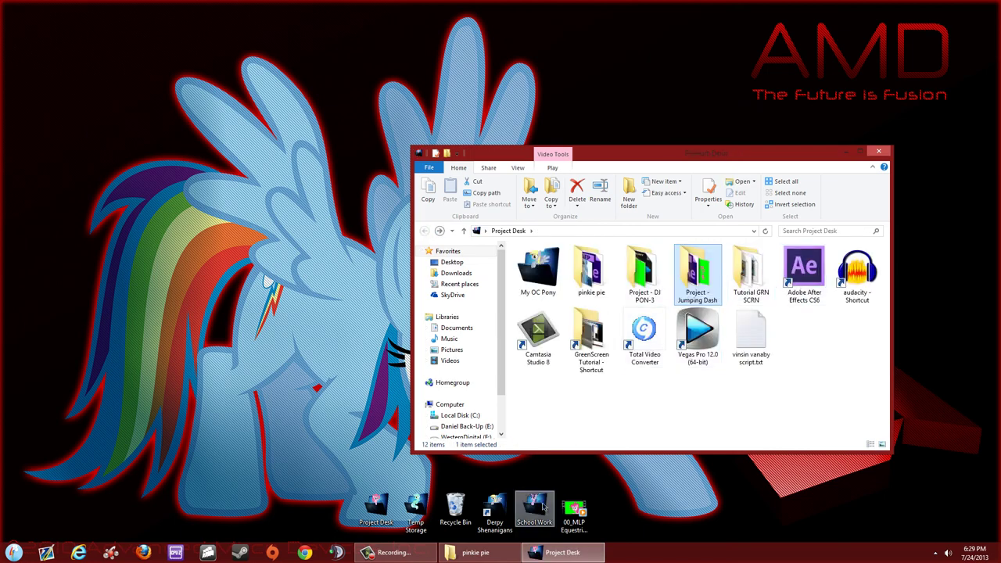
double_click(494, 512)
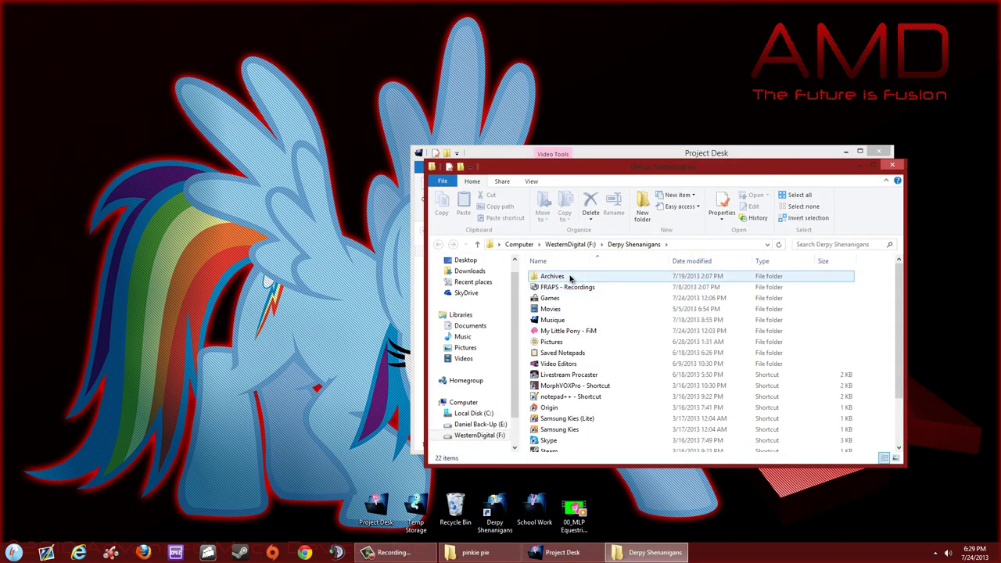
double_click(570, 277)
double_click(591, 298)
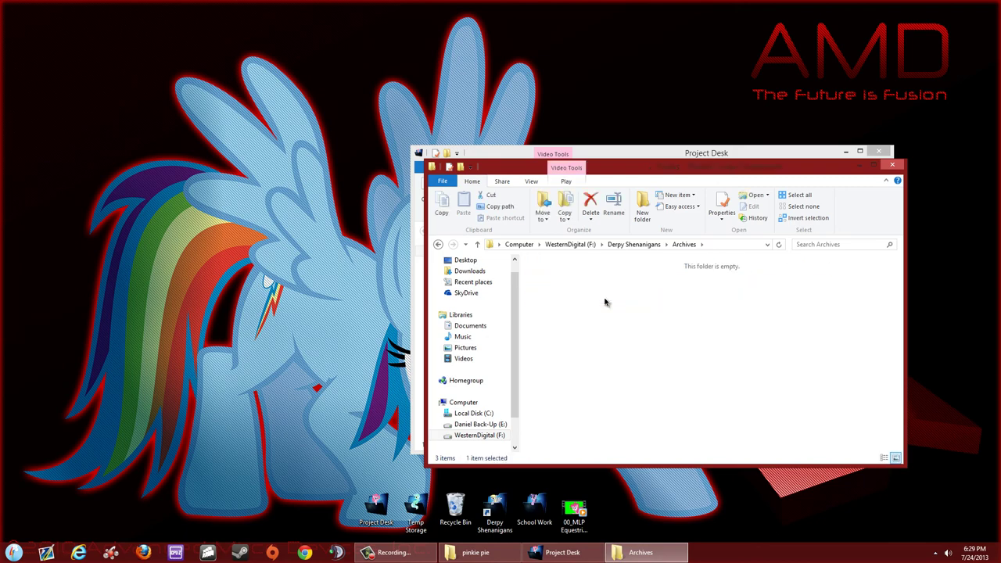
Play the You are a pirate video, pause it once the lyrics are on screen, and close the player.
click(683, 301)
double_click(684, 301)
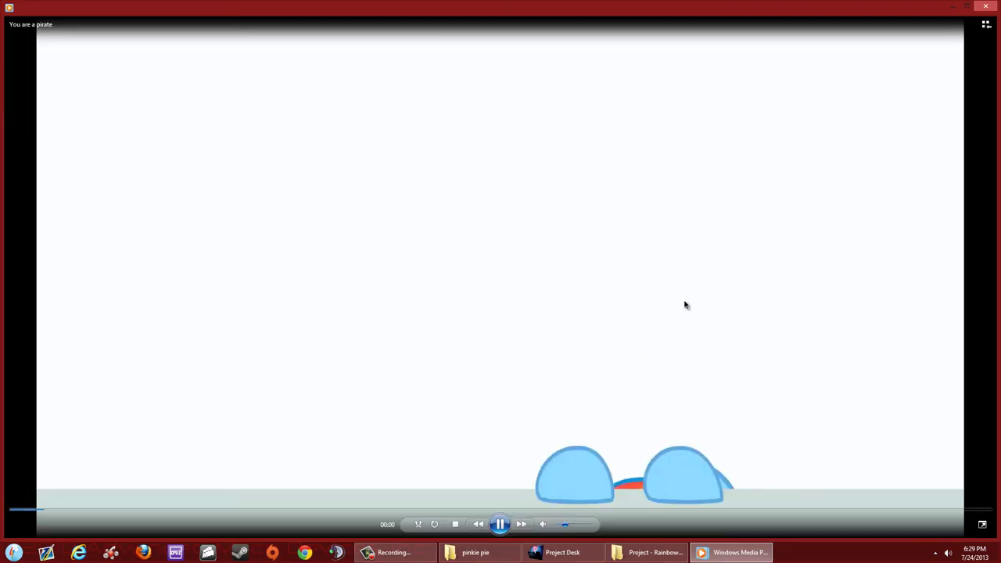
click(501, 526)
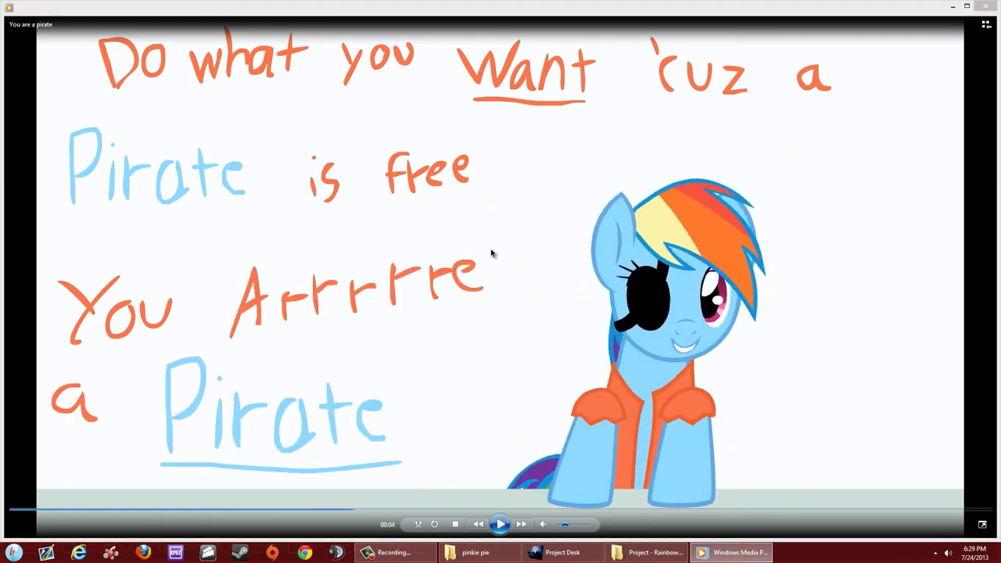
click(986, 6)
Play the rainbow Pirate Green Screen version of the clip, pause it, and close the player.
double_click(619, 311)
double_click(618, 311)
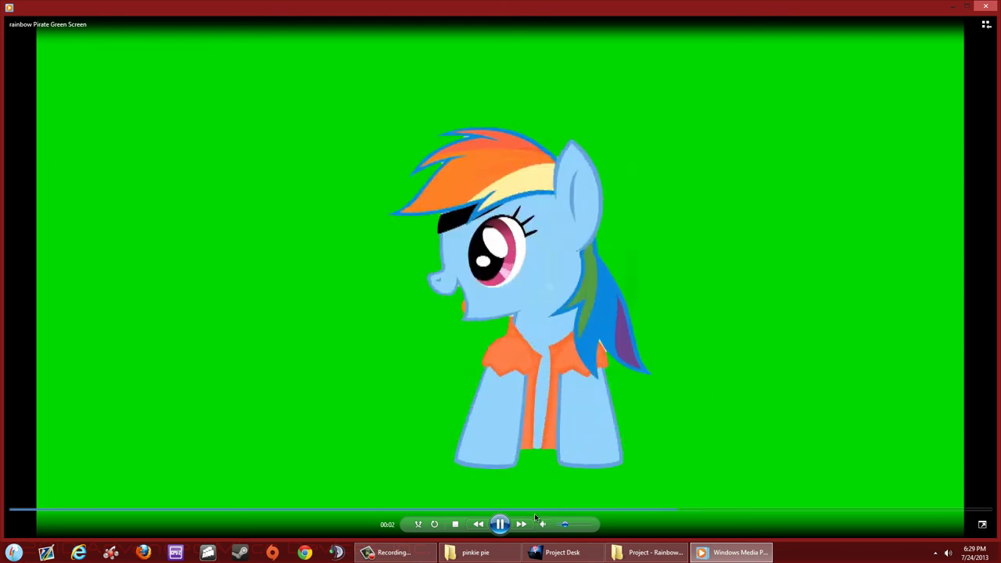
click(499, 524)
key(alt+F4)
Open the pirate green screen project in After Effects and move the current time to 0:00:03:20 in You are a pirate 2.
double_click(559, 291)
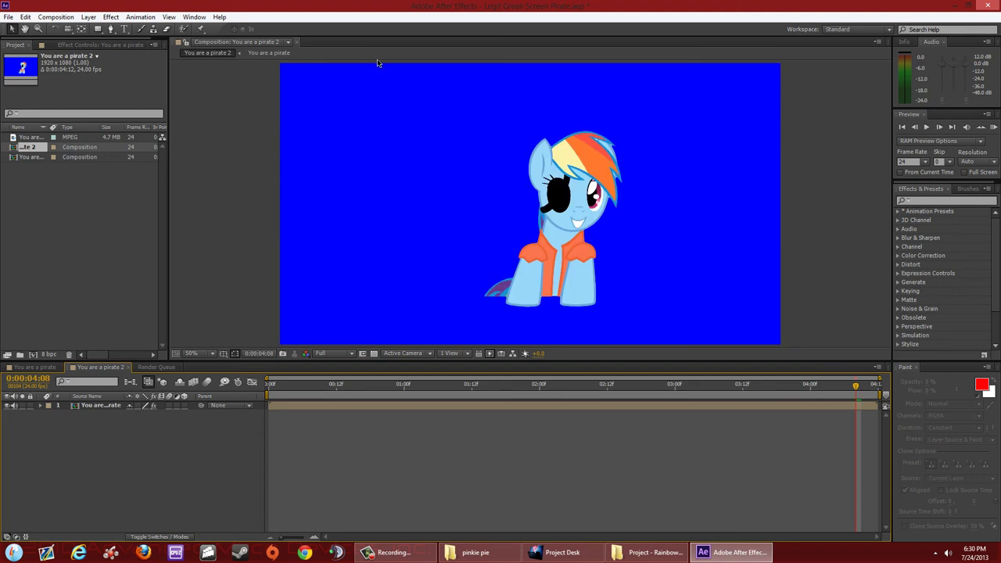
click(786, 389)
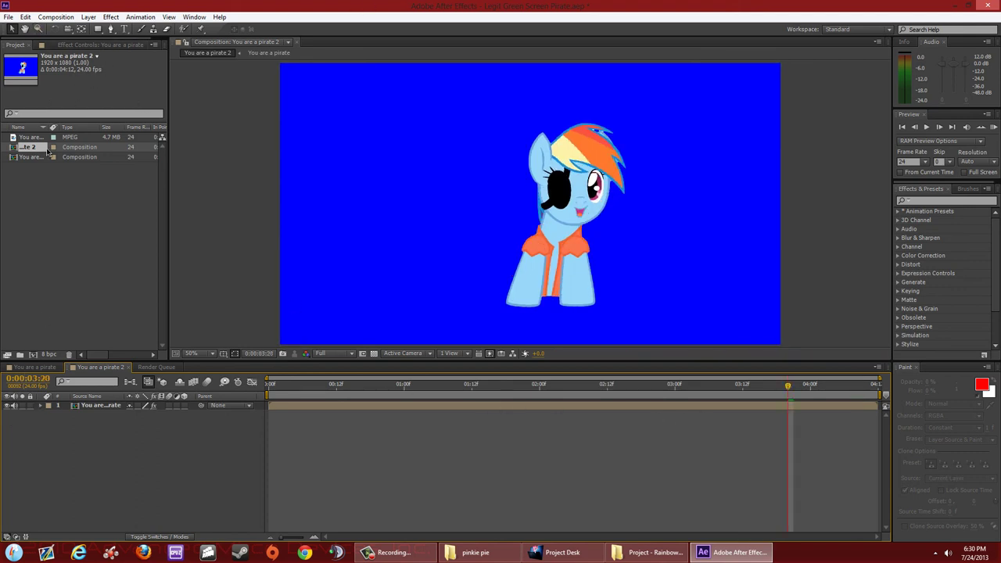
Review the Simple Choker effect settings, then show the You are a pirate composition and select its source footage You are a pirate.mp4.
click(100, 45)
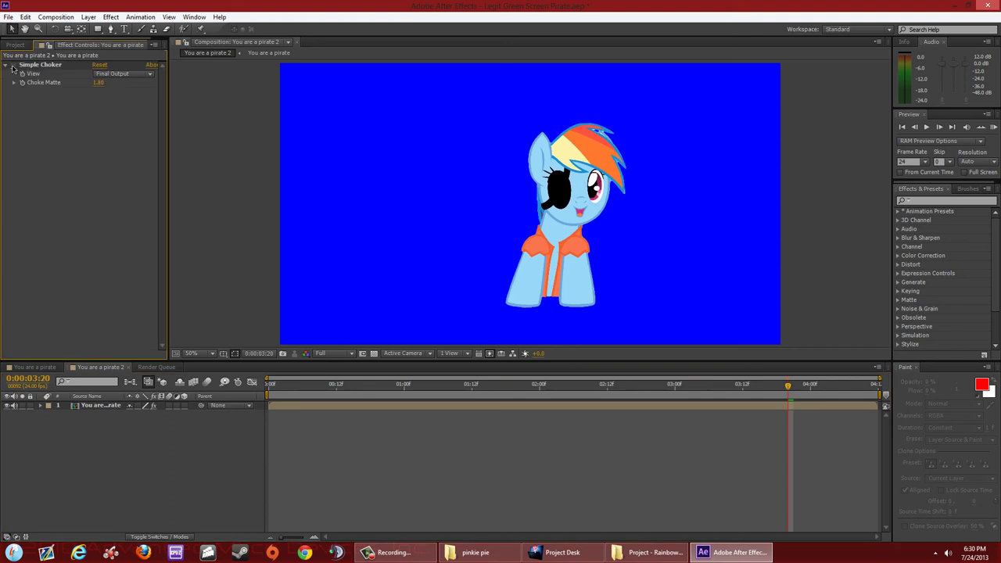
click(22, 46)
click(34, 367)
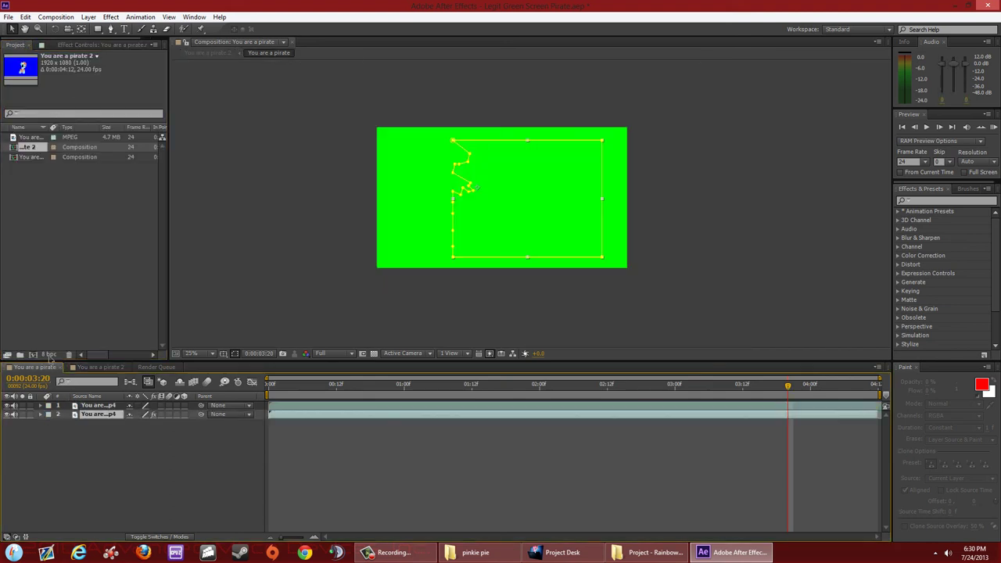
click(32, 138)
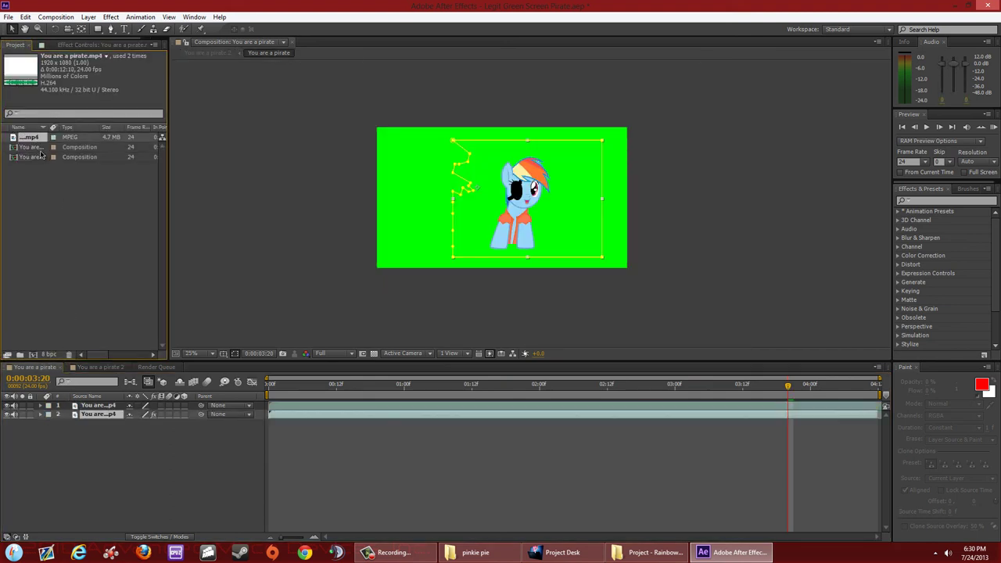